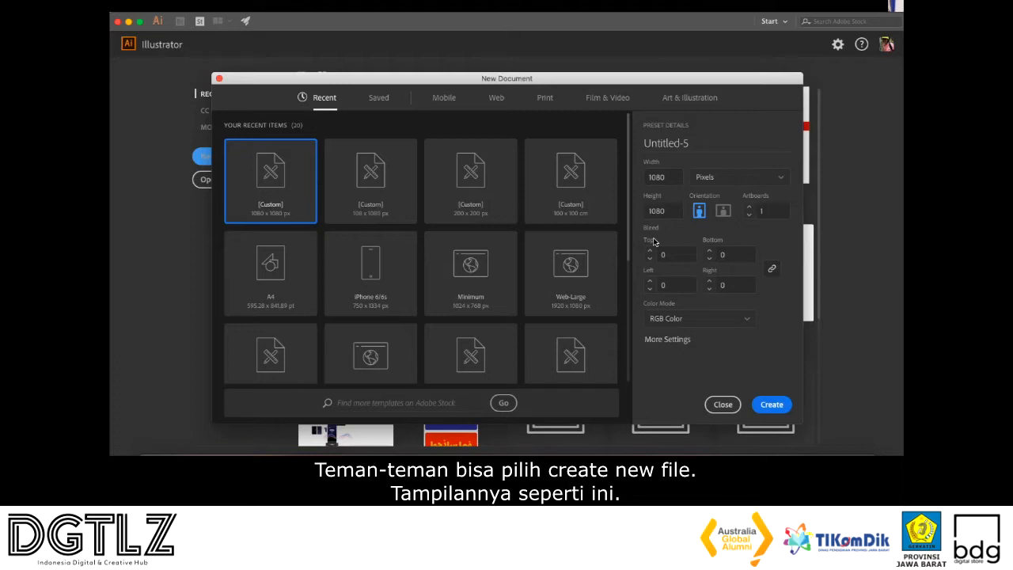
Set the new document's size to 1080 × 1080 with Pixels as the unit
double_click(674, 179)
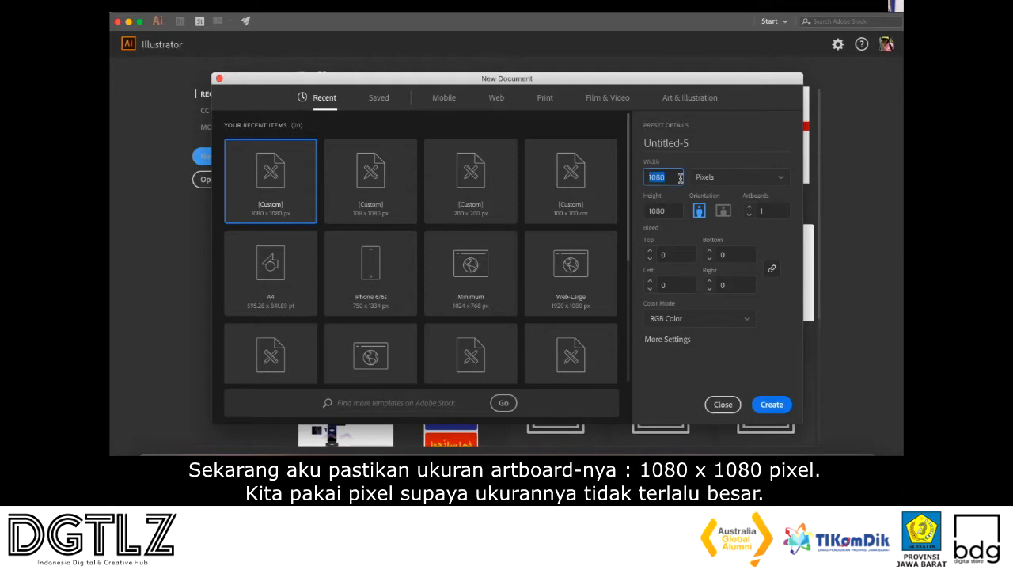
double_click(676, 210)
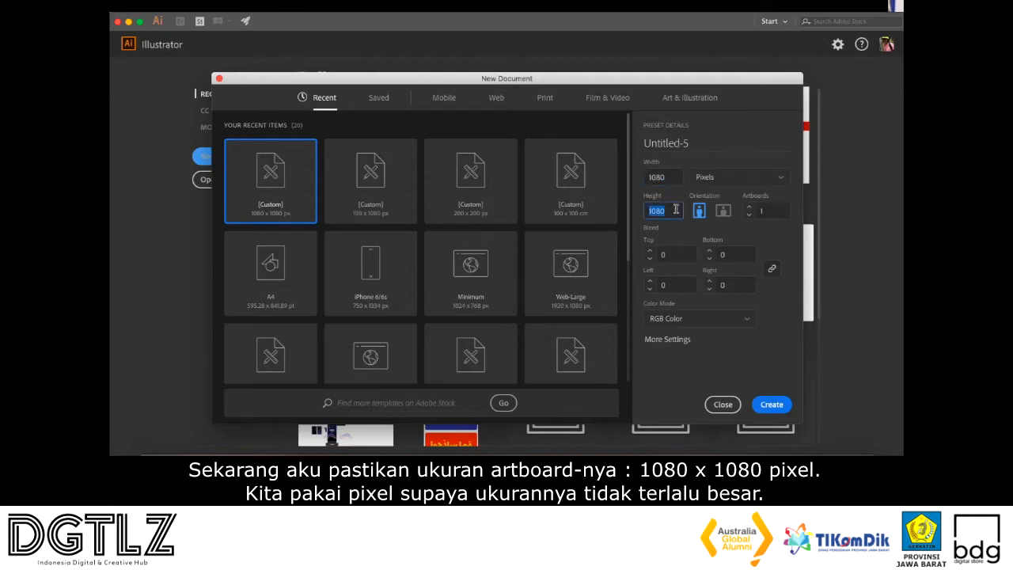
click(731, 158)
click(730, 176)
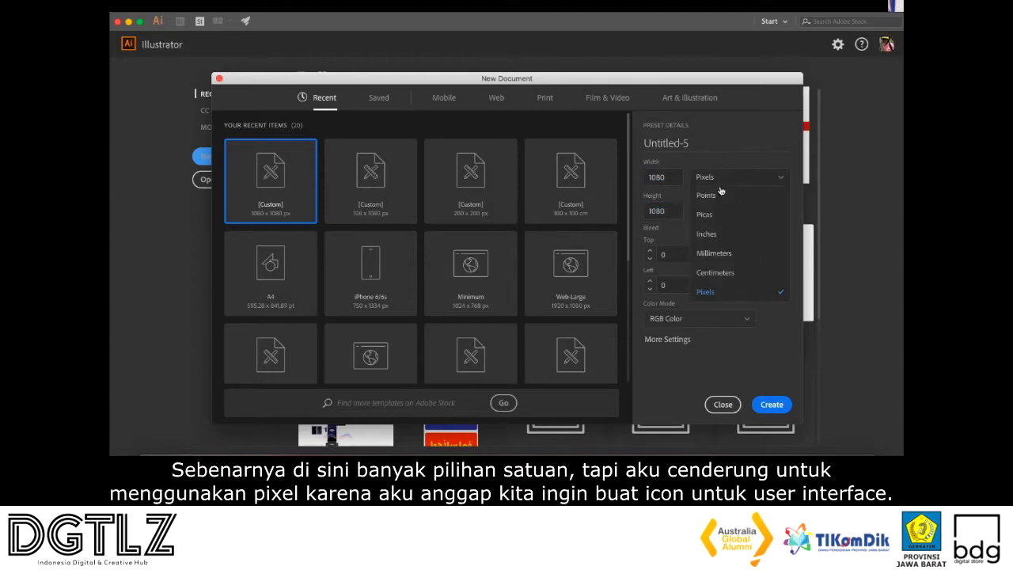
click(705, 292)
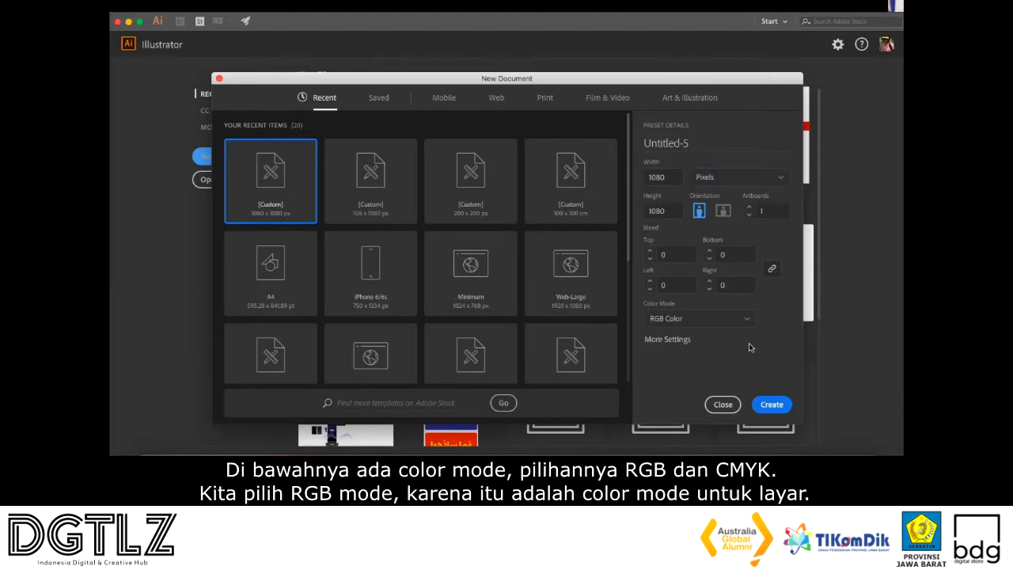
Set the color mode to RGB Color and create the new document
click(706, 324)
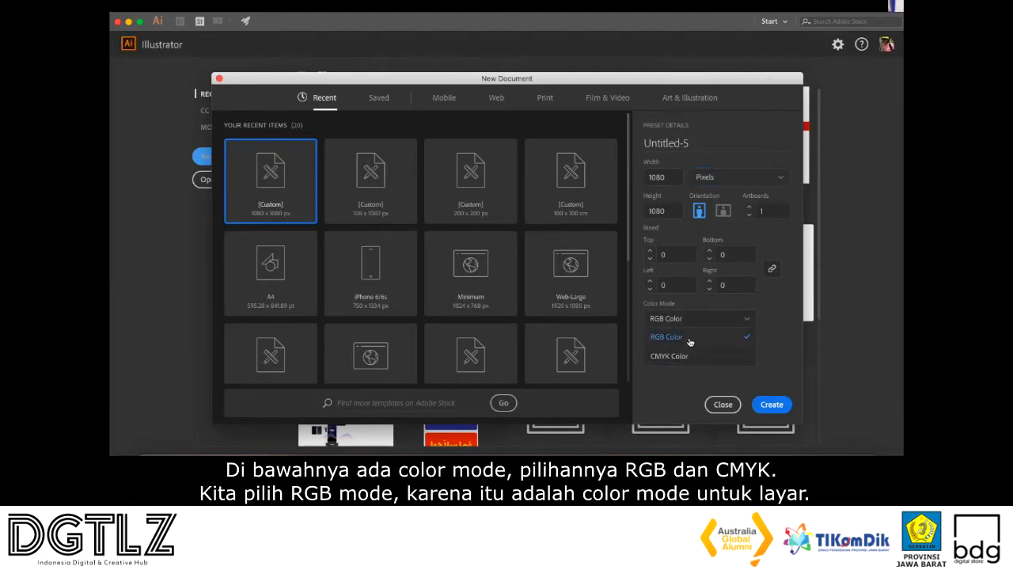
click(689, 340)
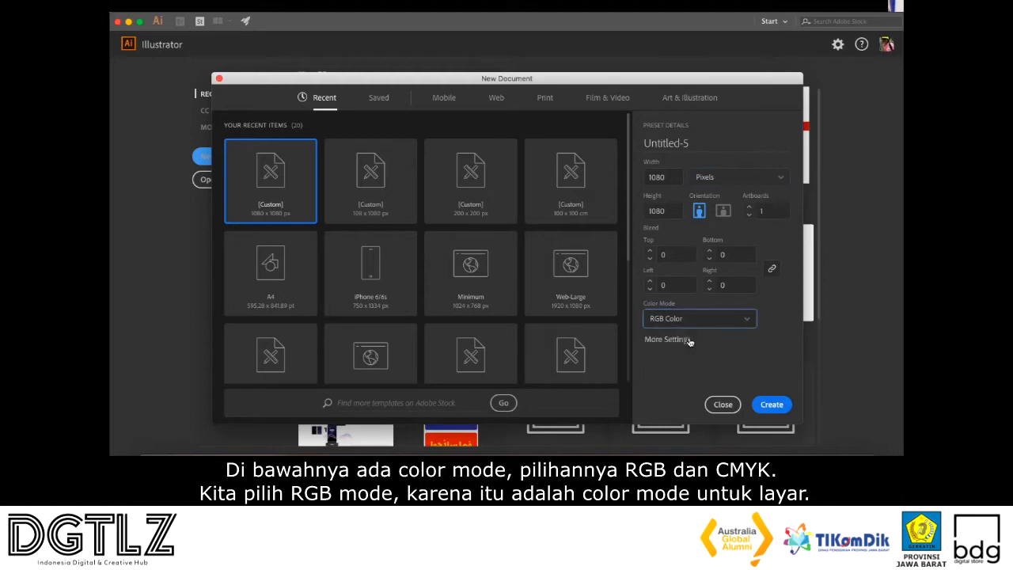
click(699, 327)
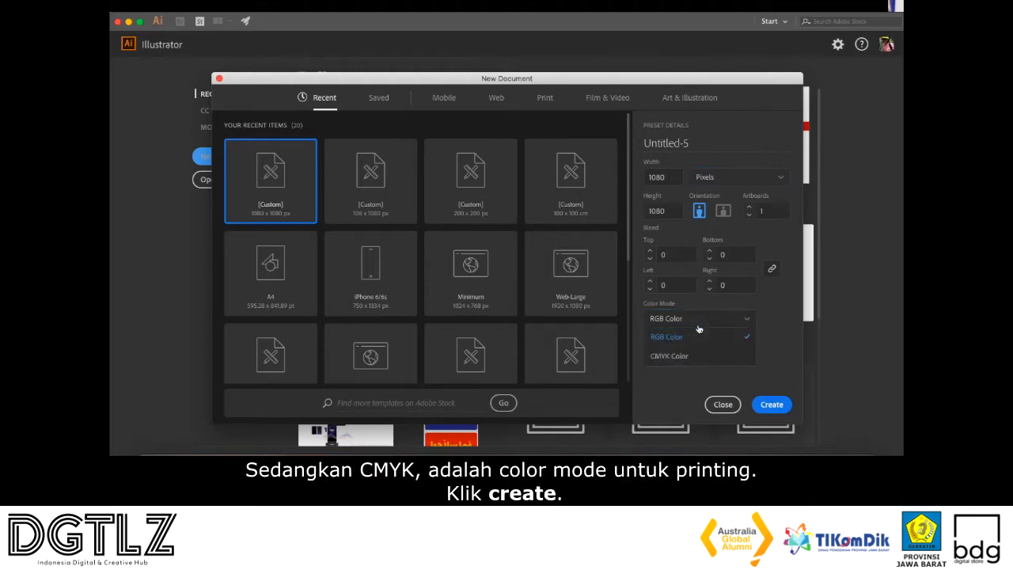
click(771, 346)
click(765, 404)
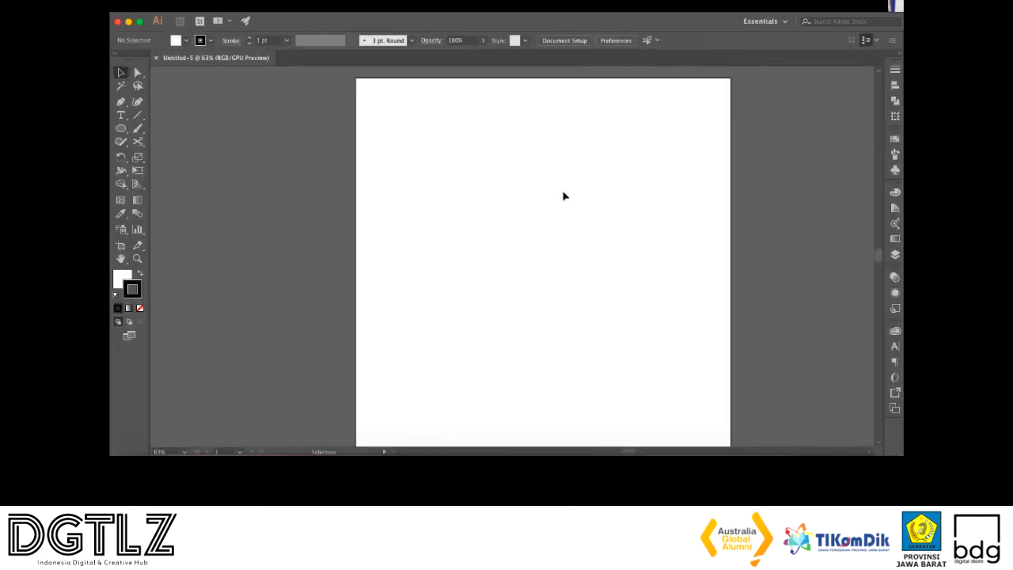
Create a 1080 × 1080 px rectangle with the Rectangle tool as the artboard's background
key(super+minus)
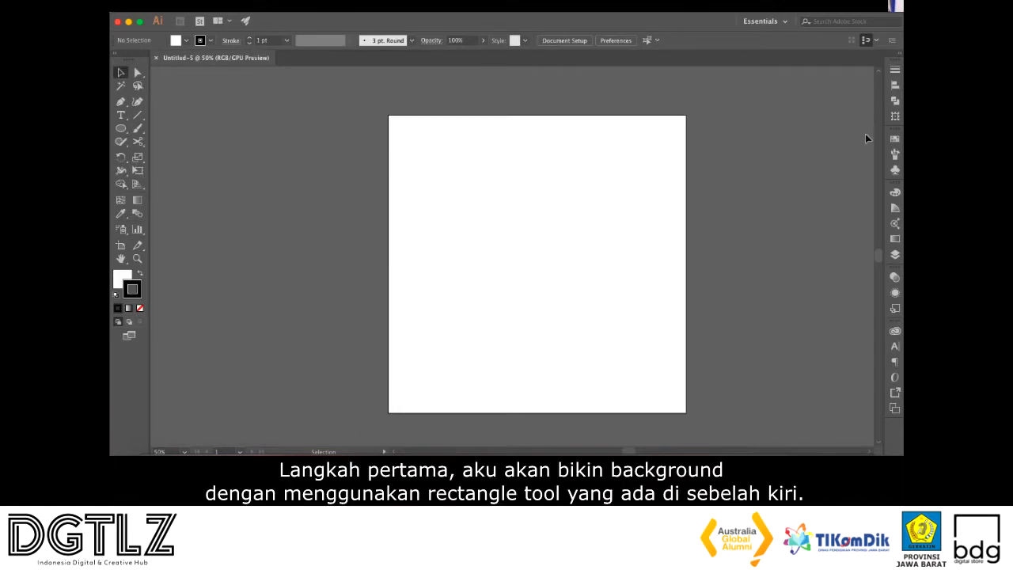
click(119, 130)
click(119, 131)
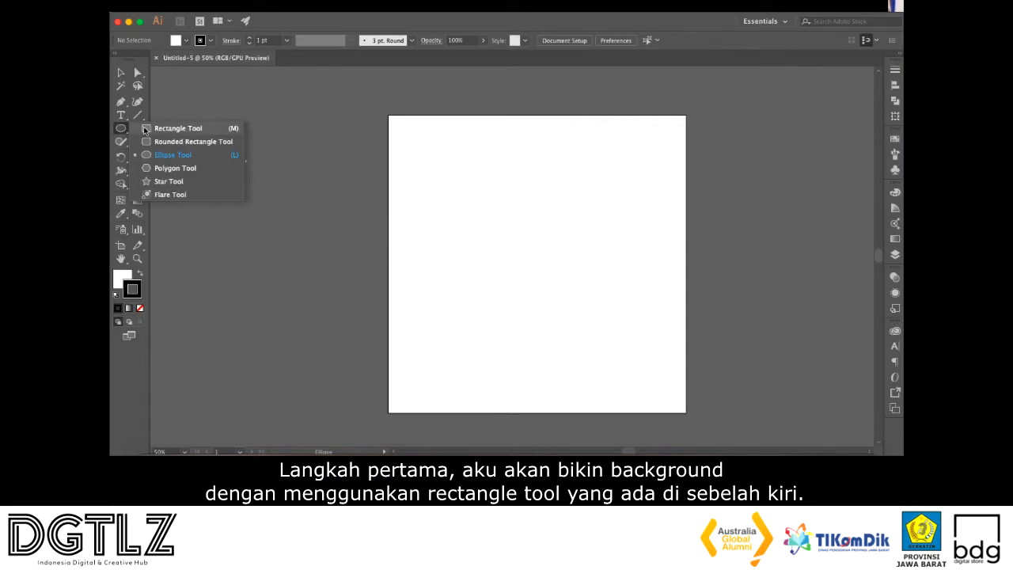
click(145, 130)
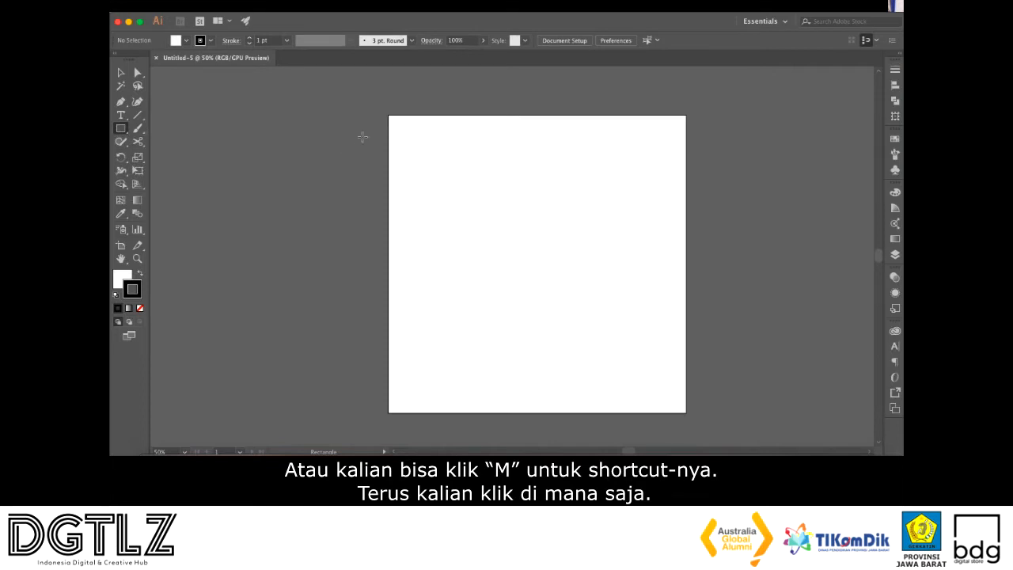
click(340, 149)
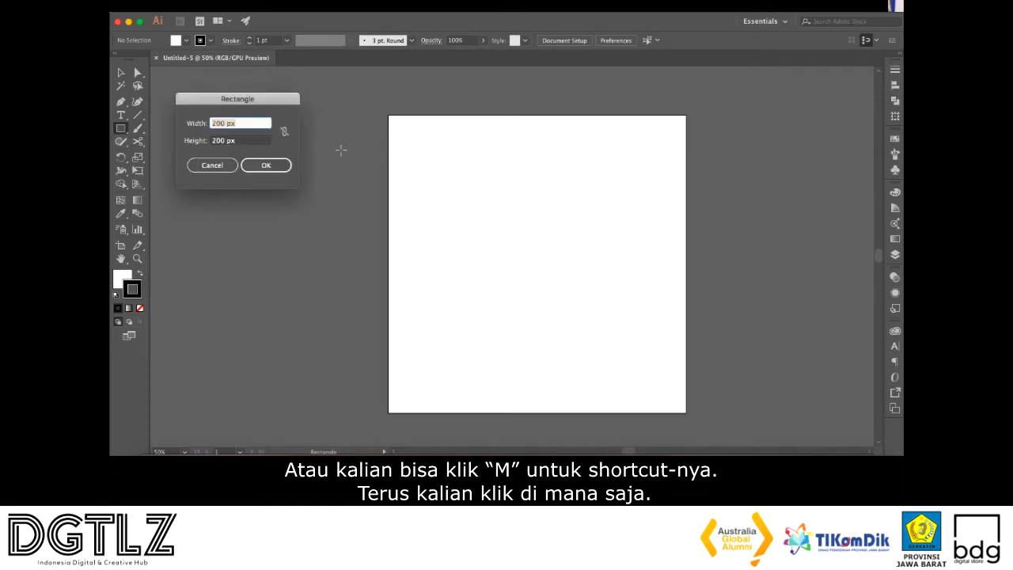
text(1)
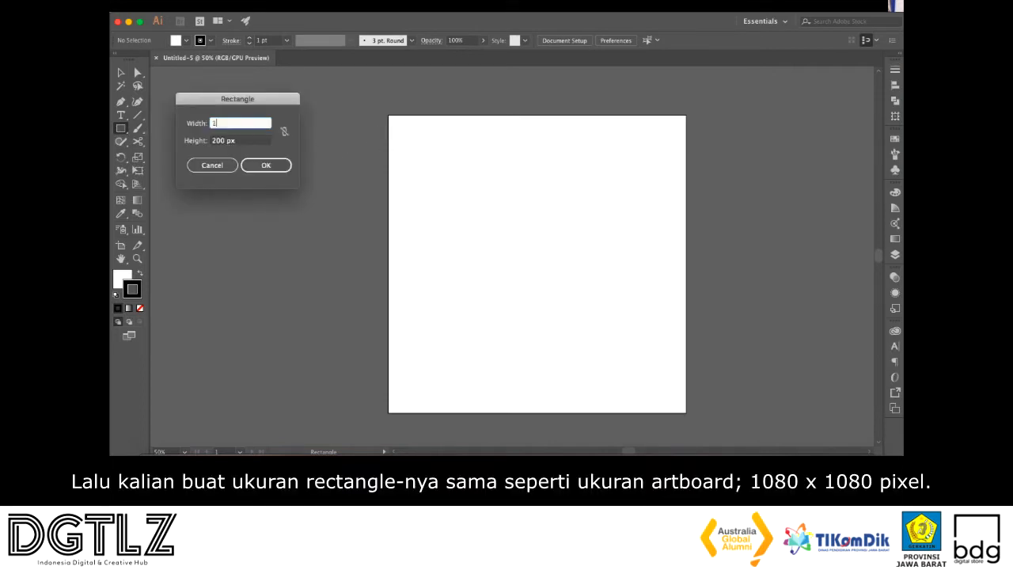
text(080)
drag(227, 139, 210, 139)
text(1080)
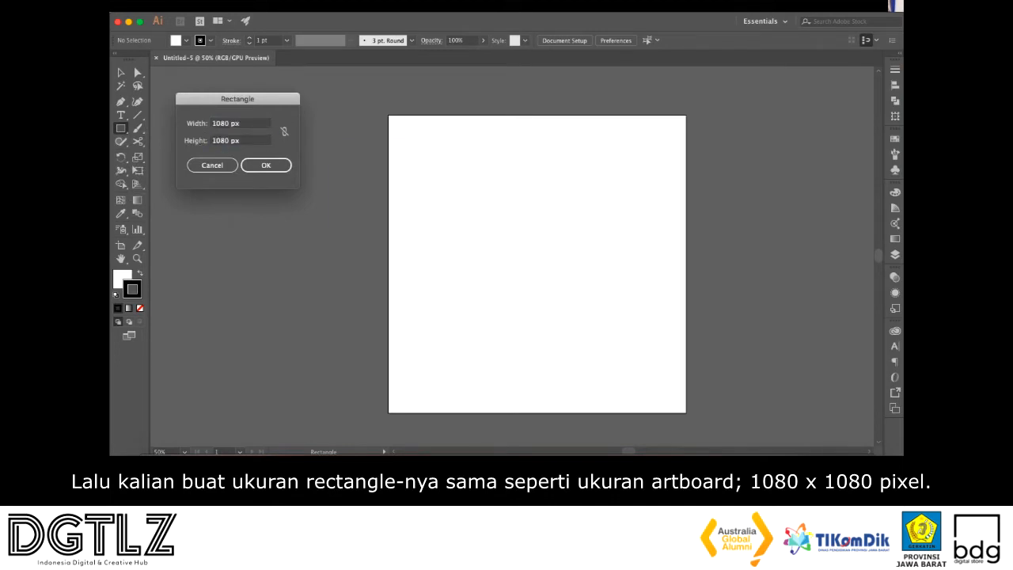
key(Return)
key(v)
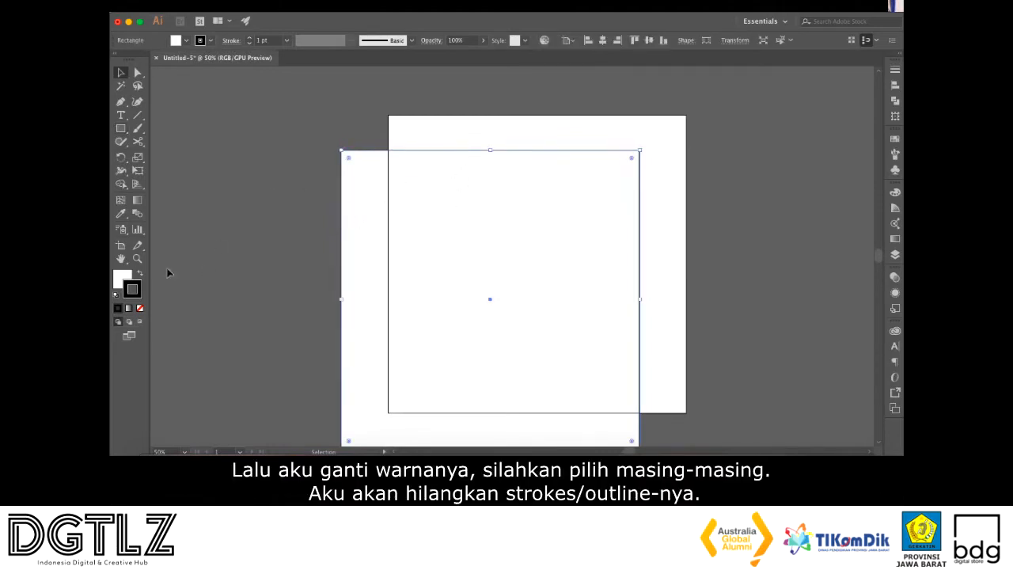
Fill the background rectangle with pale yellow-green #F2F9AF and remove its stroke
double_click(121, 279)
drag(649, 192, 646, 192)
click(864, 196)
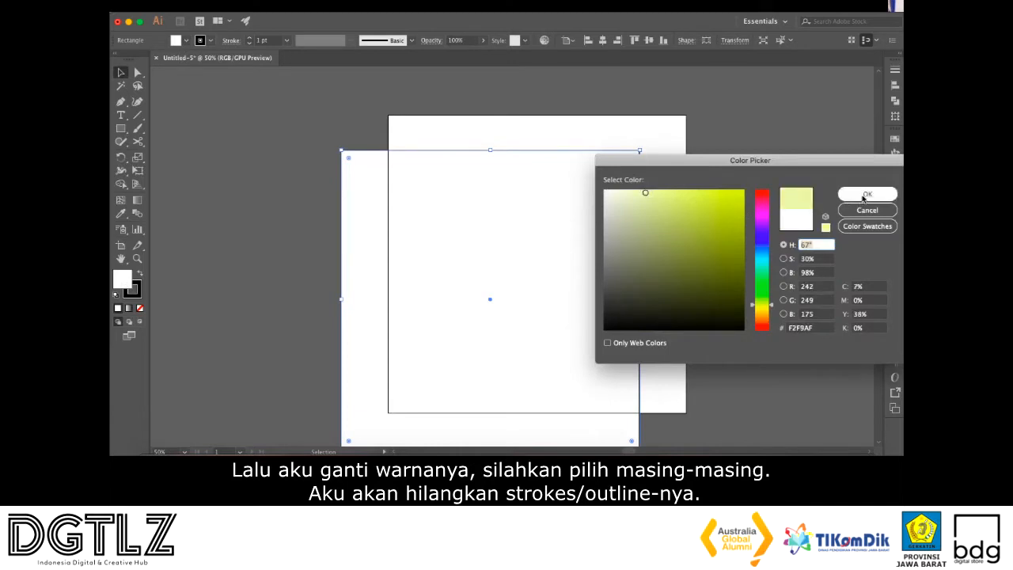
click(278, 235)
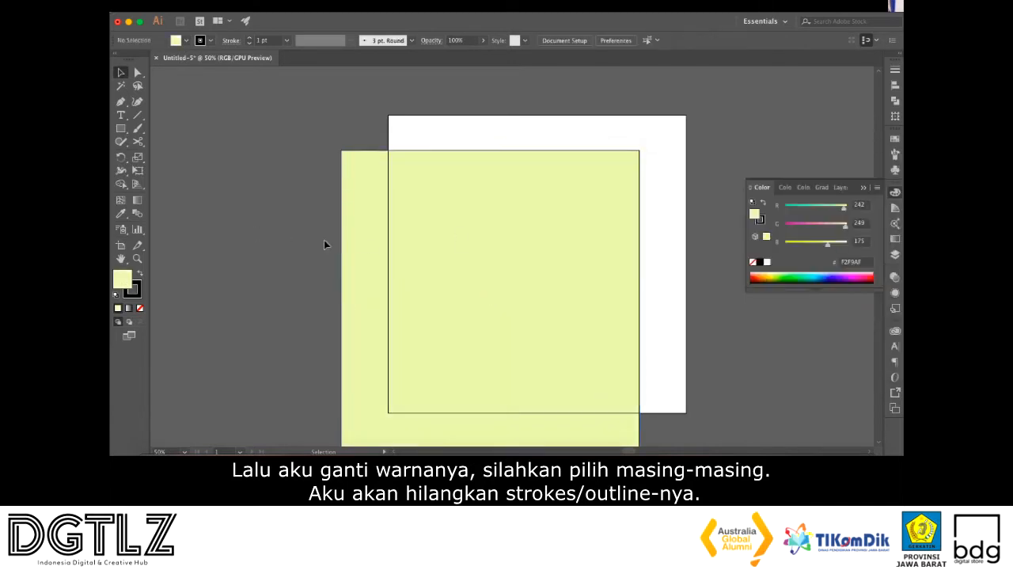
click(401, 254)
click(132, 288)
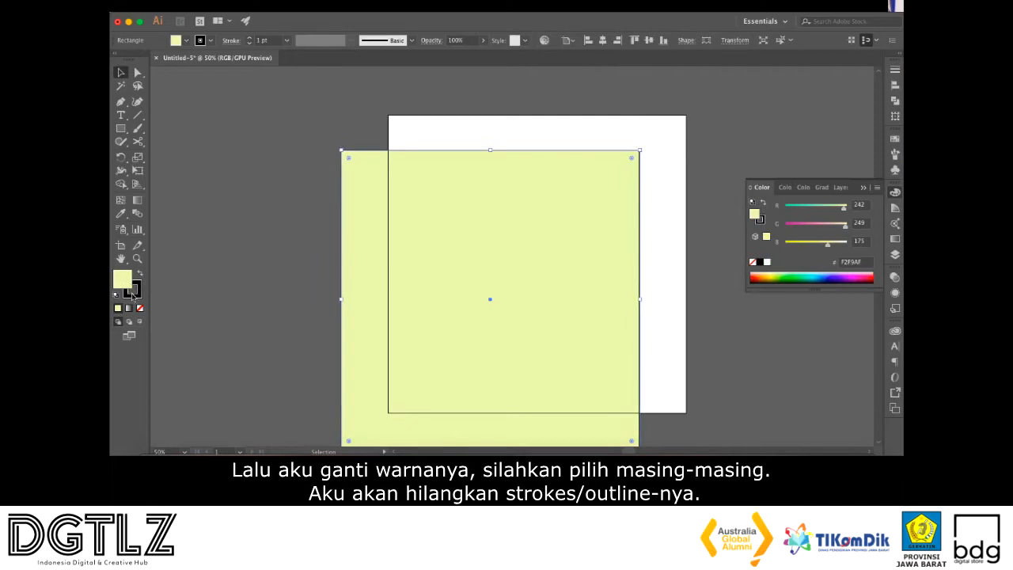
click(140, 308)
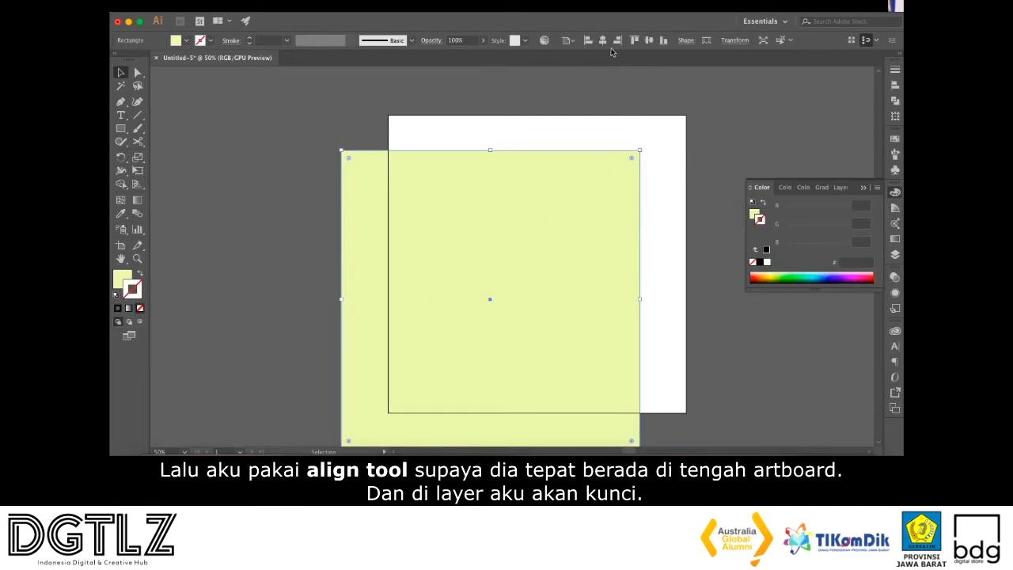
Center the background rectangle horizontally and vertically on the artboard, and lock its layer
click(606, 44)
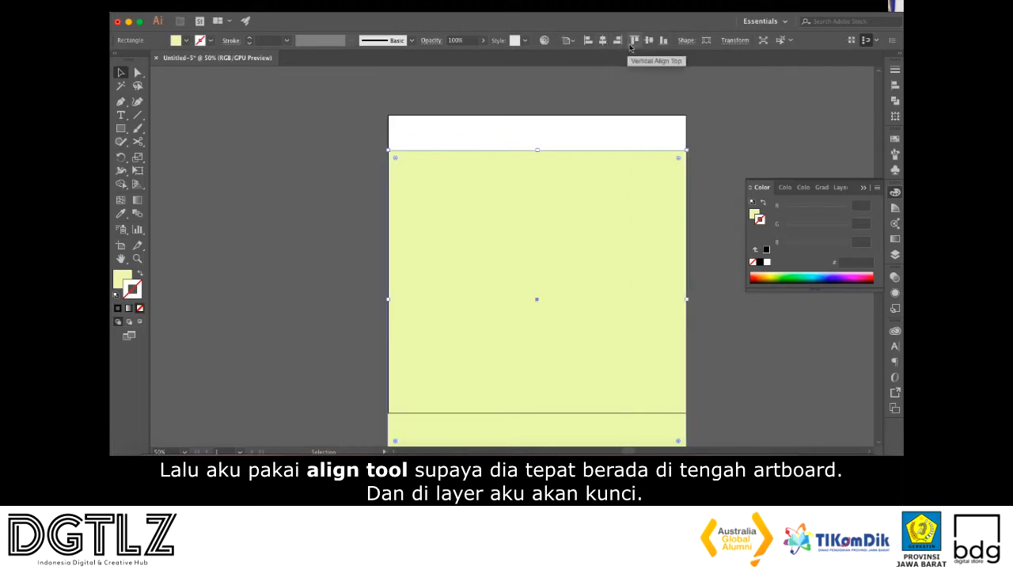
click(649, 42)
click(519, 77)
click(509, 144)
click(893, 254)
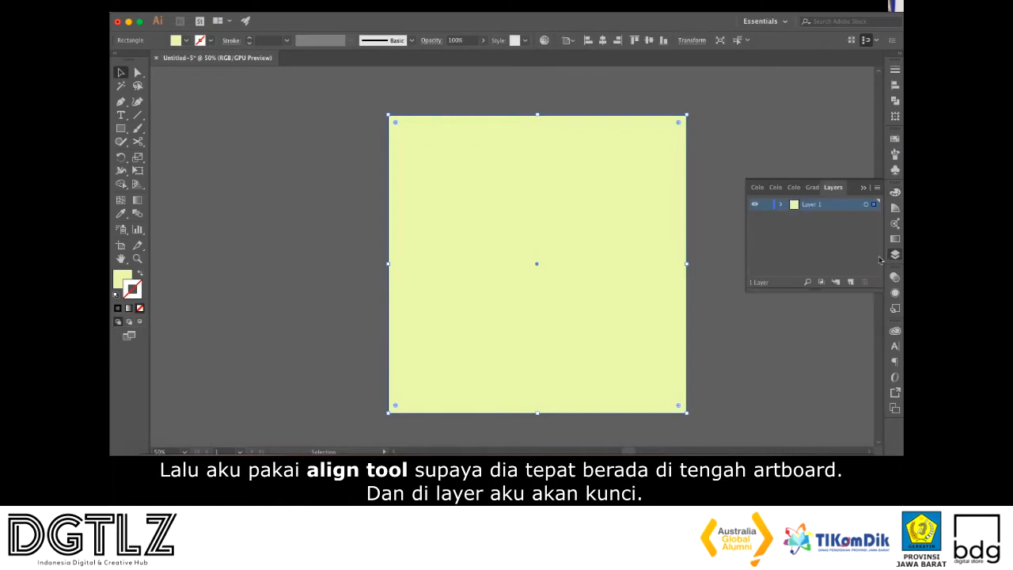
click(766, 205)
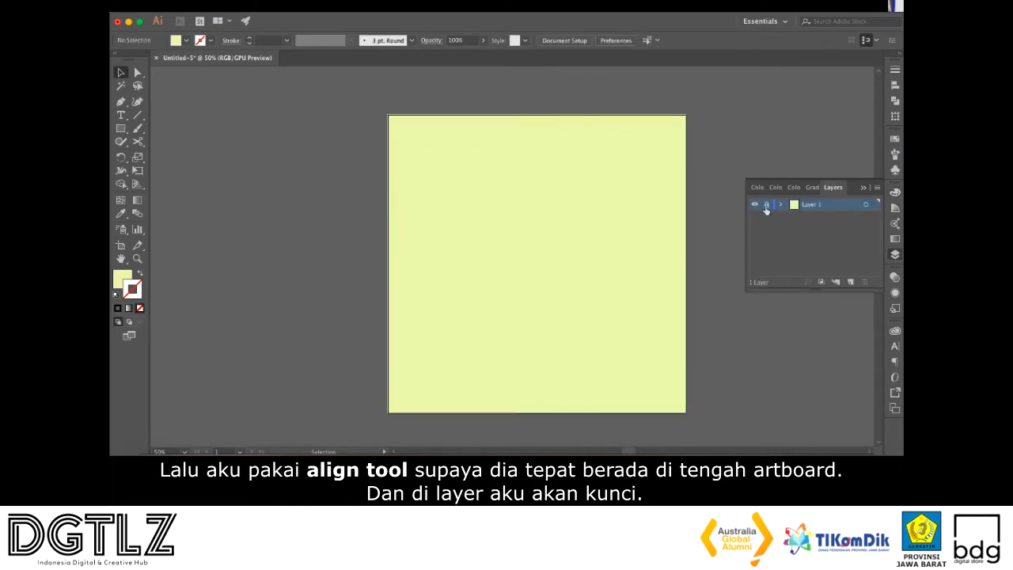
Rename the locked background layer as "BG" and hide it
double_click(818, 204)
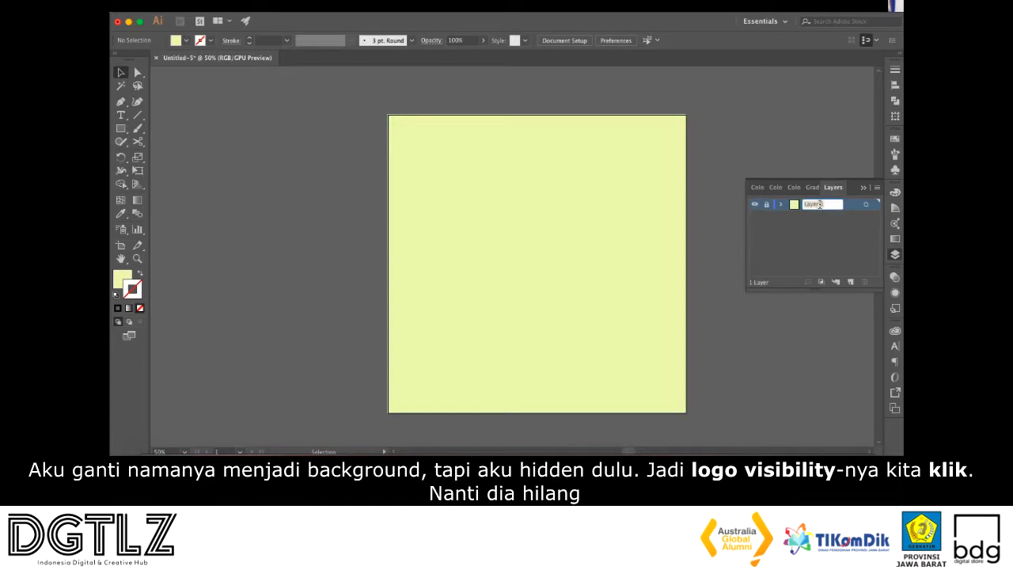
key(BackSpace)
text(BG)
key(Return)
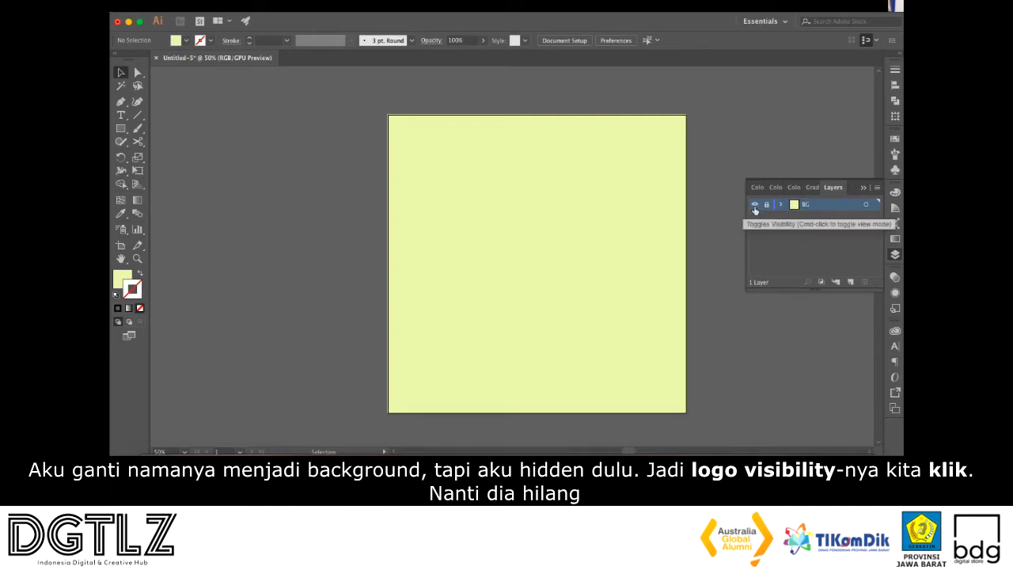
click(755, 206)
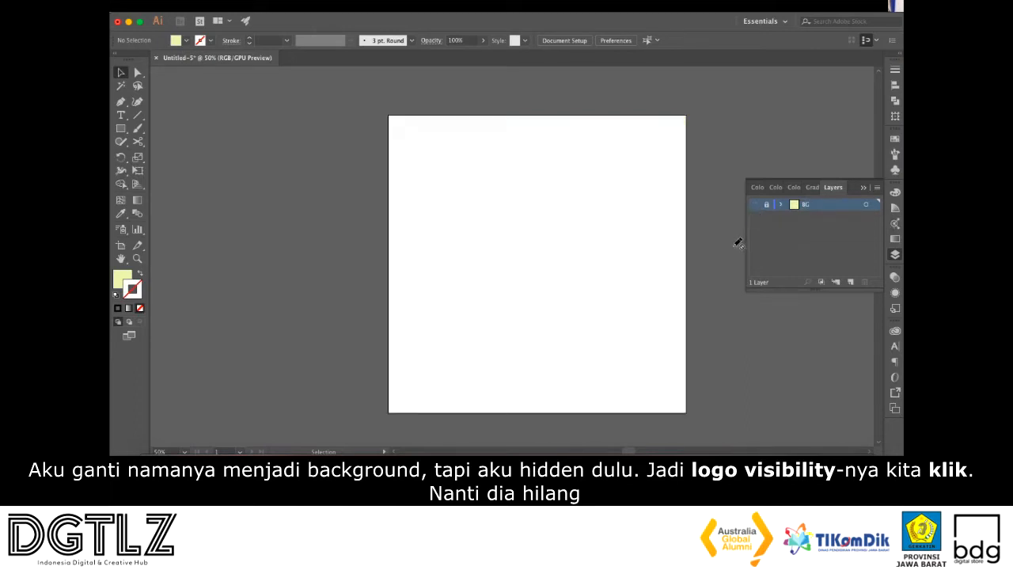
click(862, 188)
Add a new layer above BG and name it "Grid"
click(122, 128)
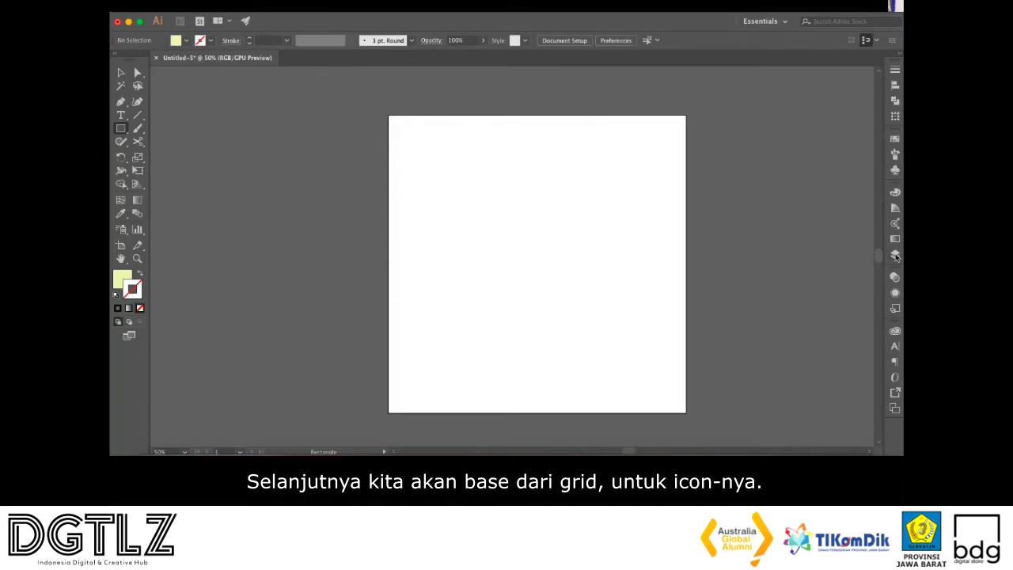
click(895, 256)
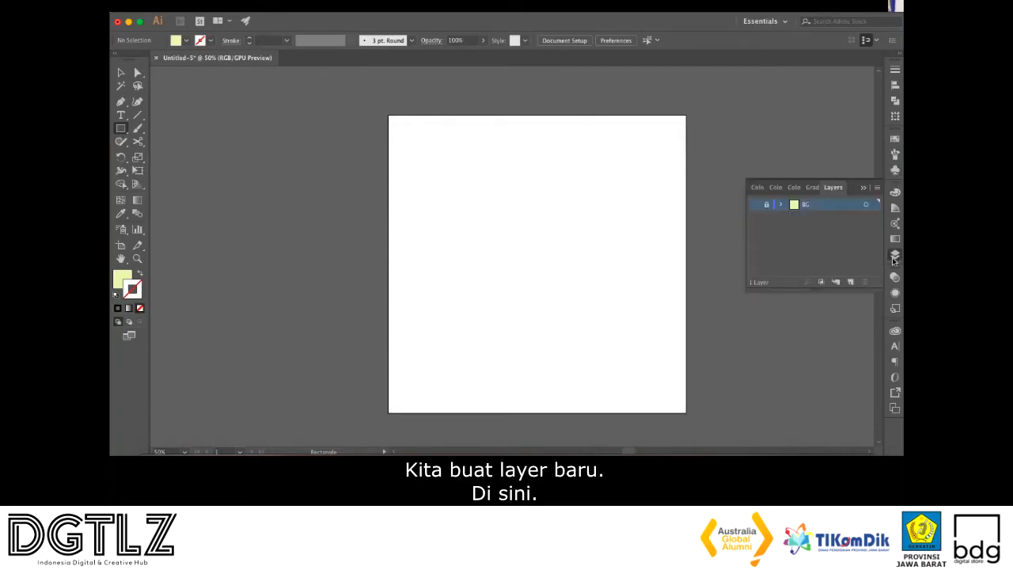
click(851, 282)
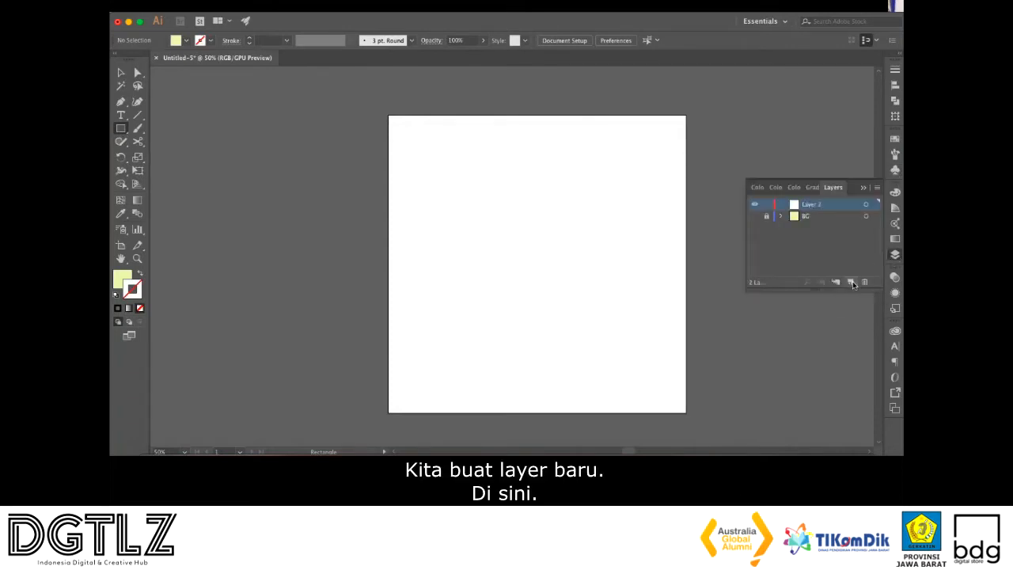
double_click(816, 207)
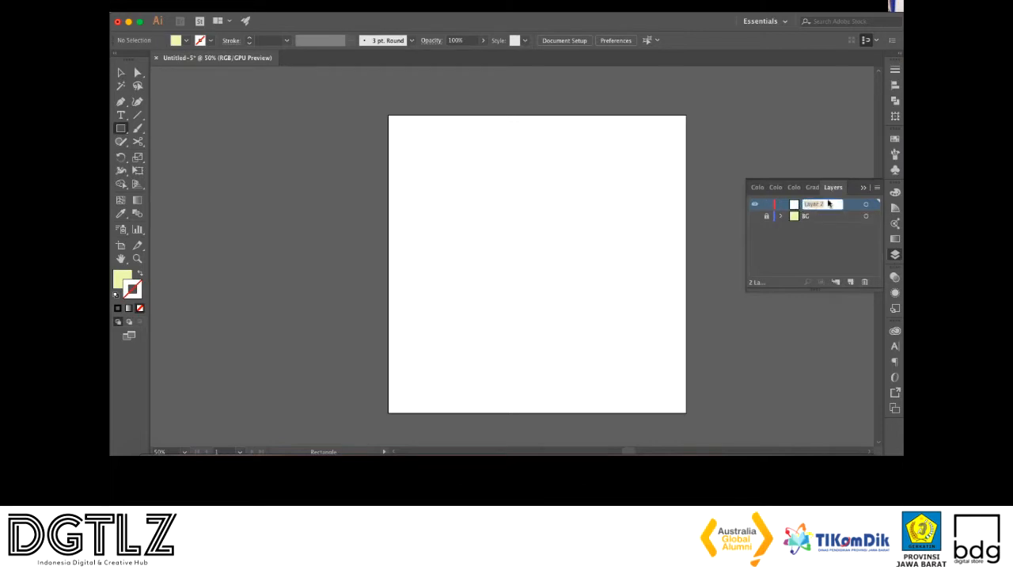
text(Grid)
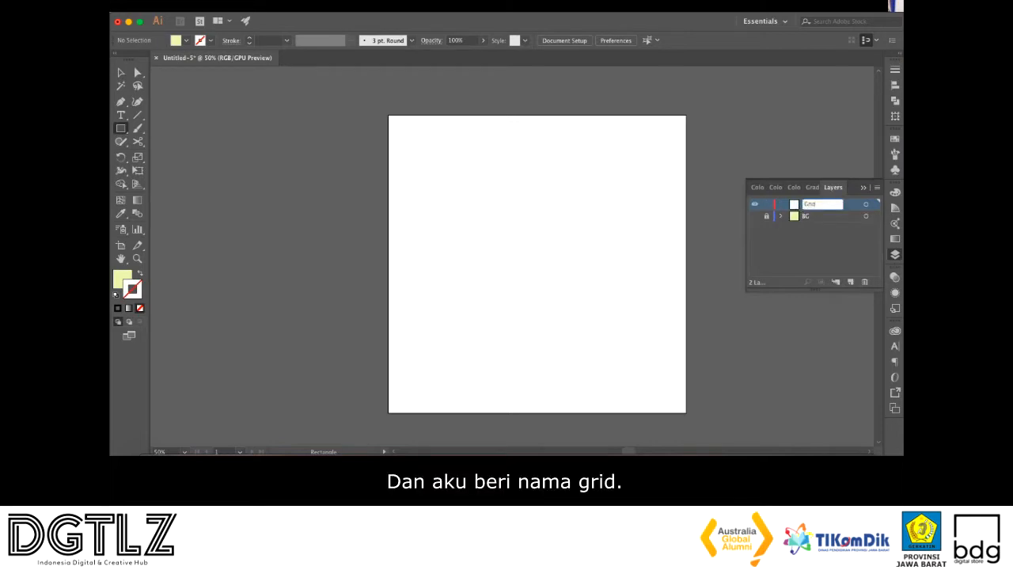
key(Return)
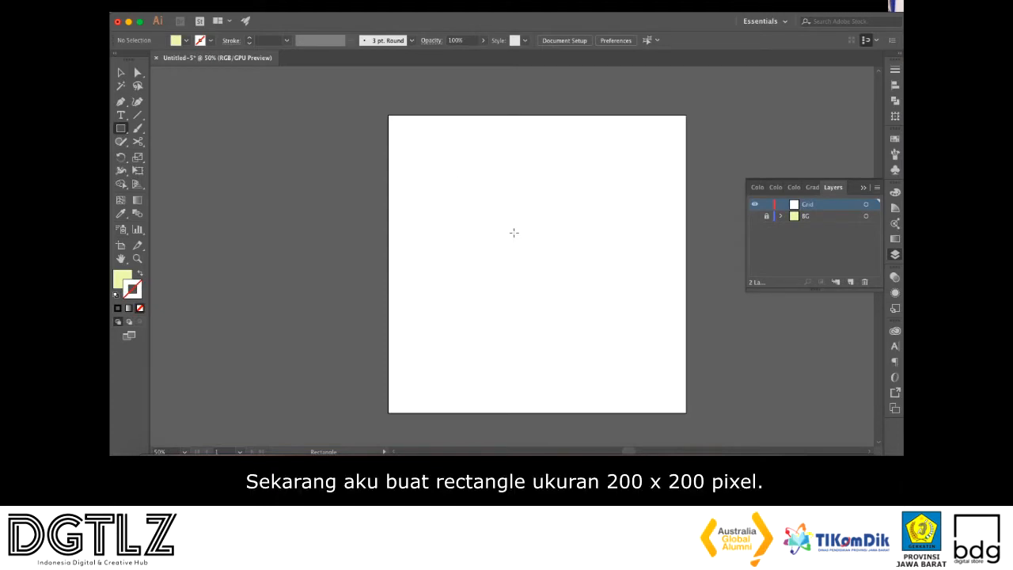
Create a 200 × 200 px square on the Grid layer with the Rectangle tool
click(581, 235)
text(200)
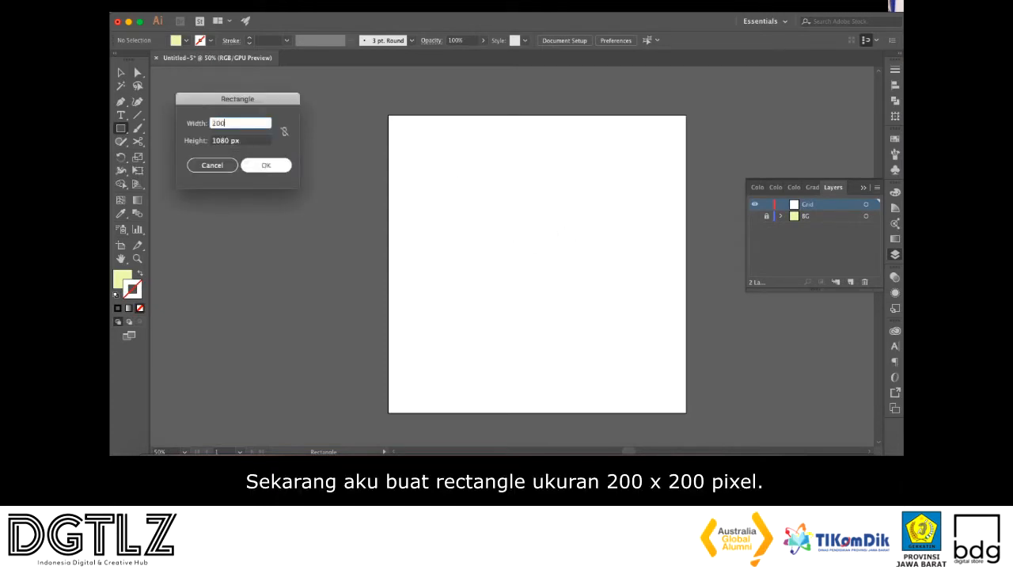
key(Tab)
text(200)
key(Return)
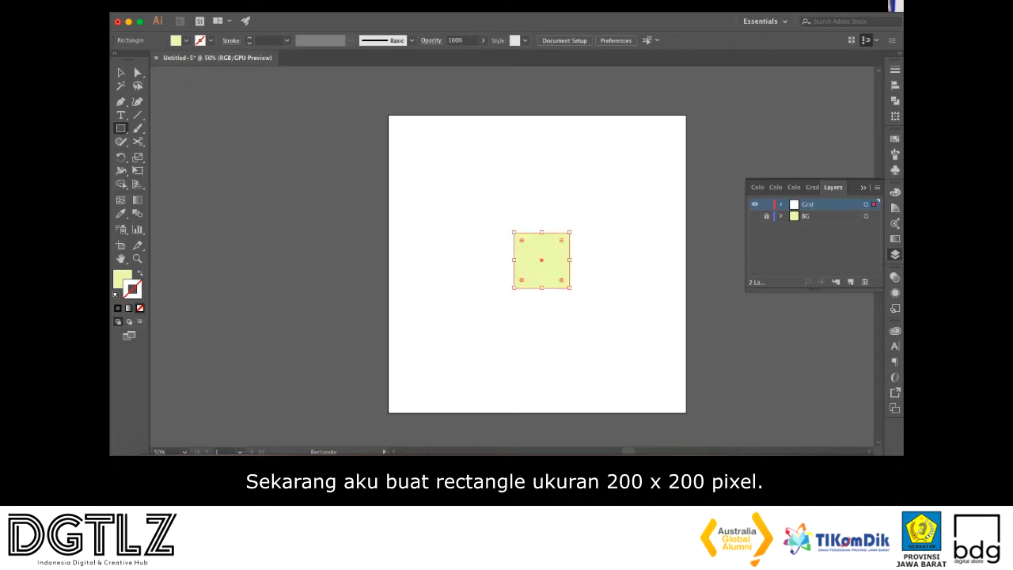
Center the square horizontally and vertically on the artboard
key(v)
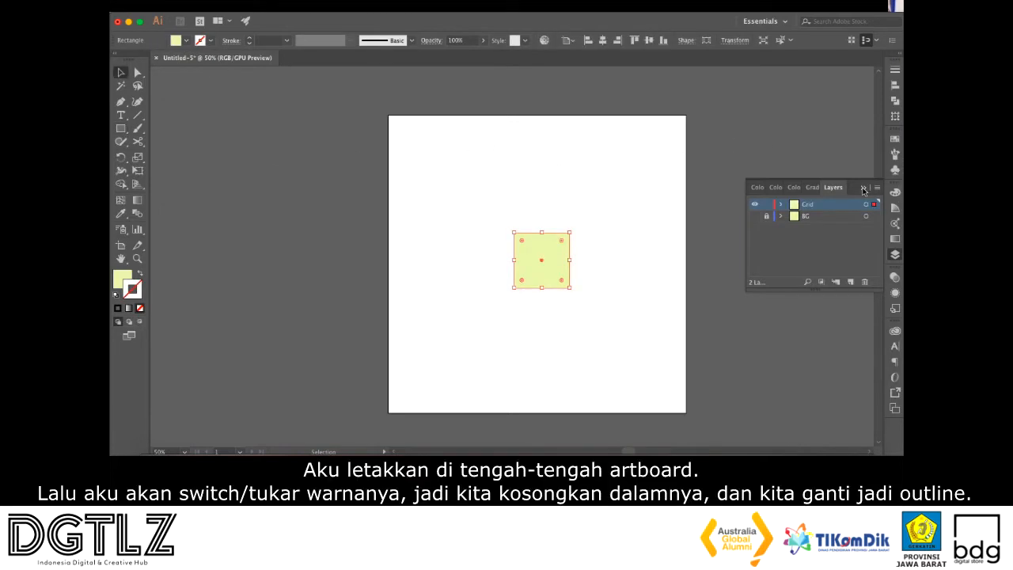
click(863, 187)
key(shift+Left)
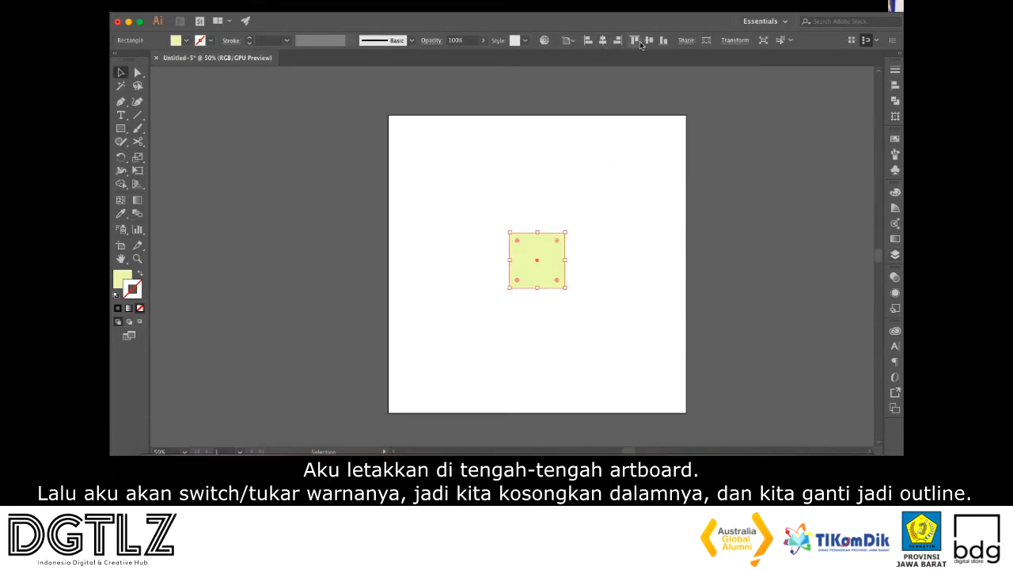
key(shift+Down)
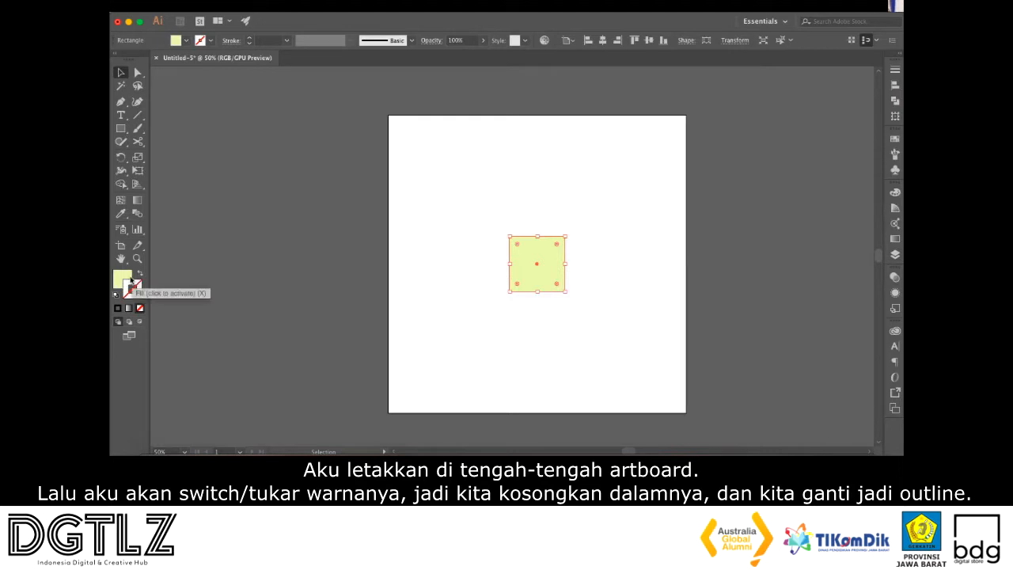
Swap the square's fill and stroke so it is outline only, and set the stroke color to dark gray #424242
click(139, 275)
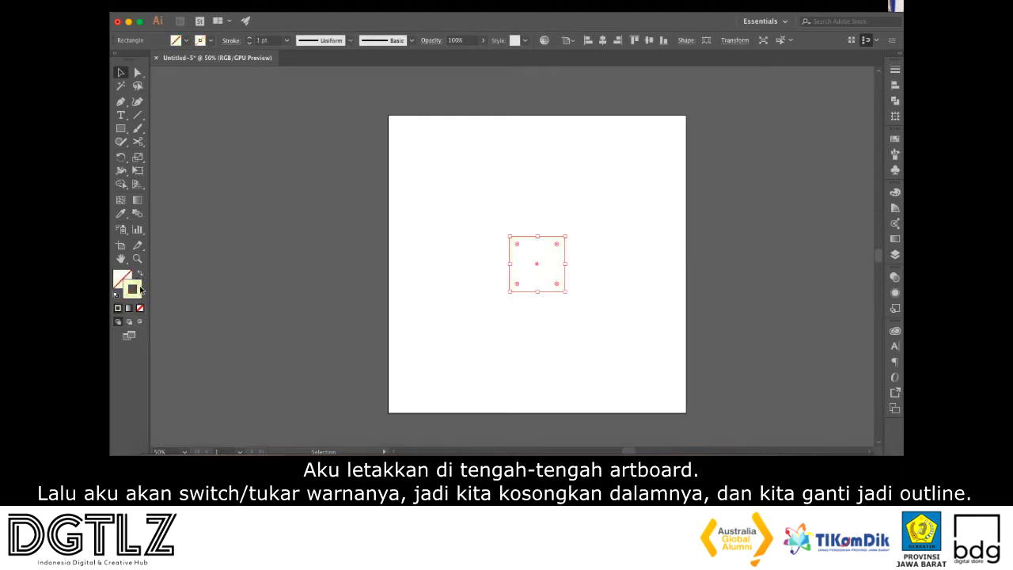
double_click(133, 289)
drag(611, 269, 595, 292)
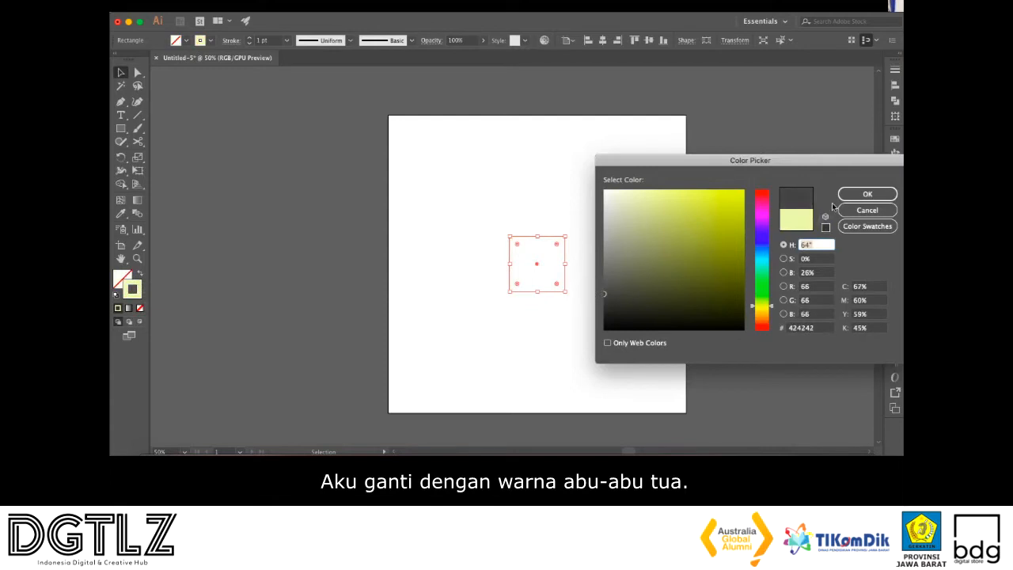
click(867, 194)
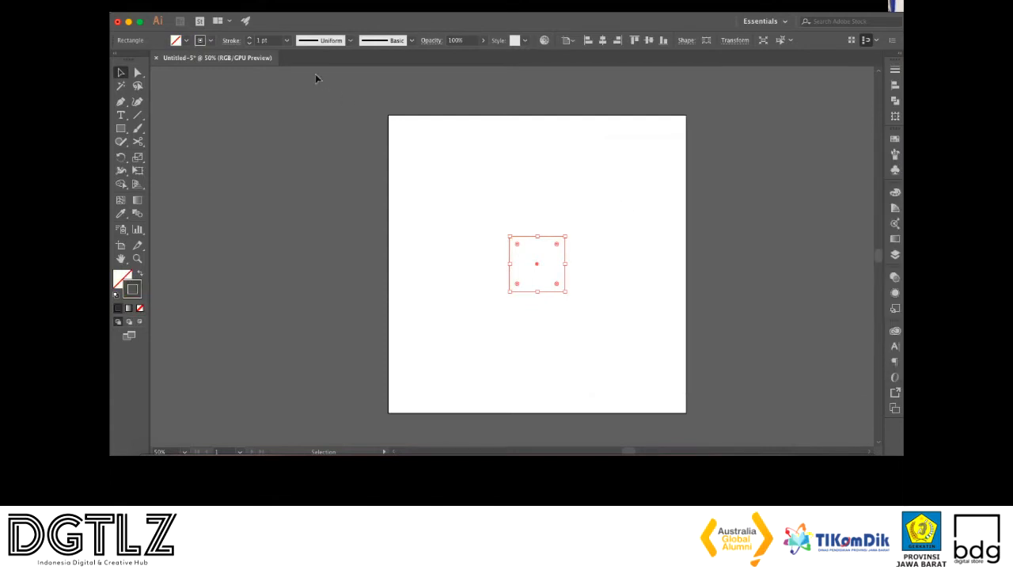
Set the square's stroke weight to 1.4 pt and deselect it
click(265, 40)
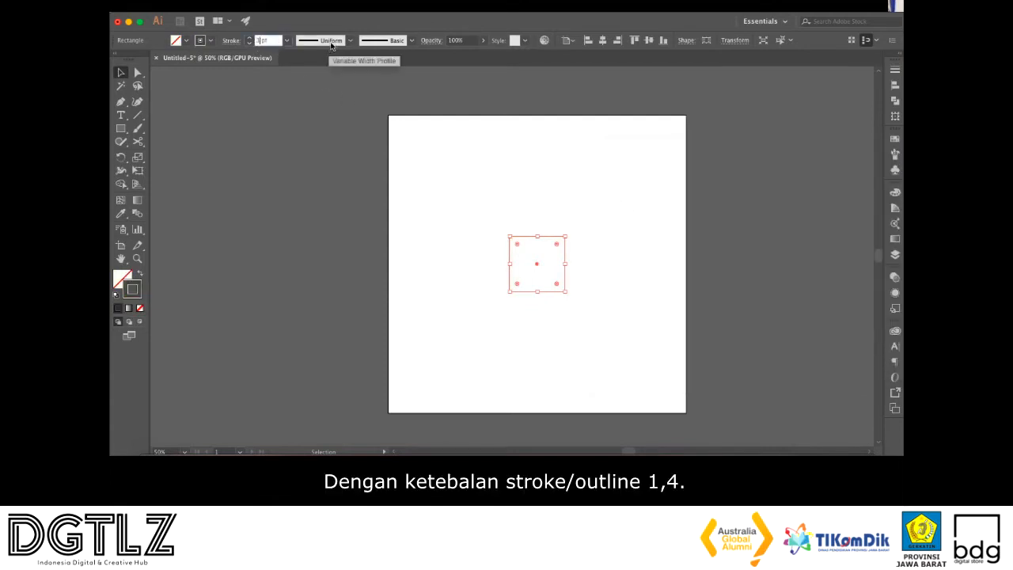
text(1,4)
key(Return)
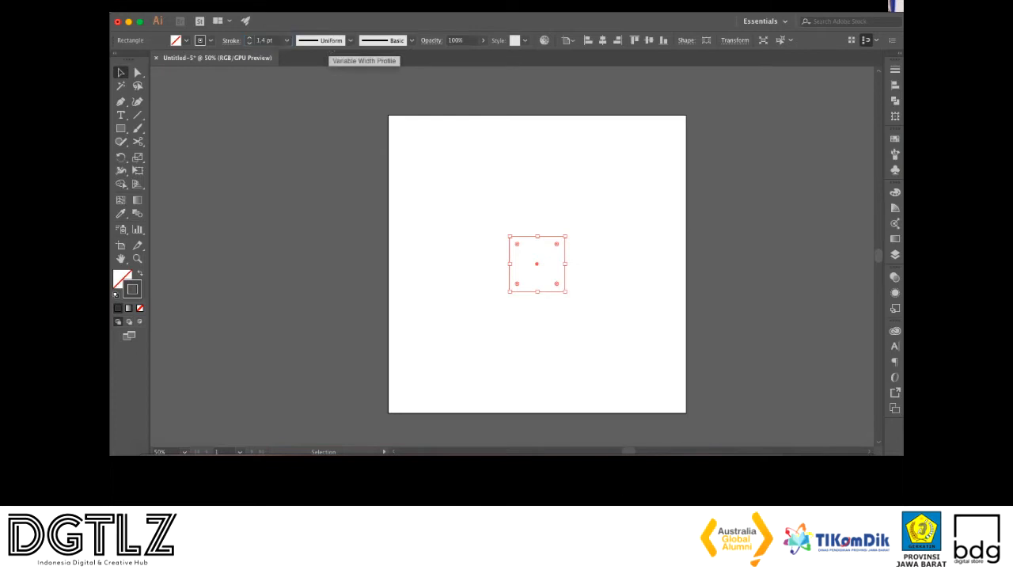
click(255, 110)
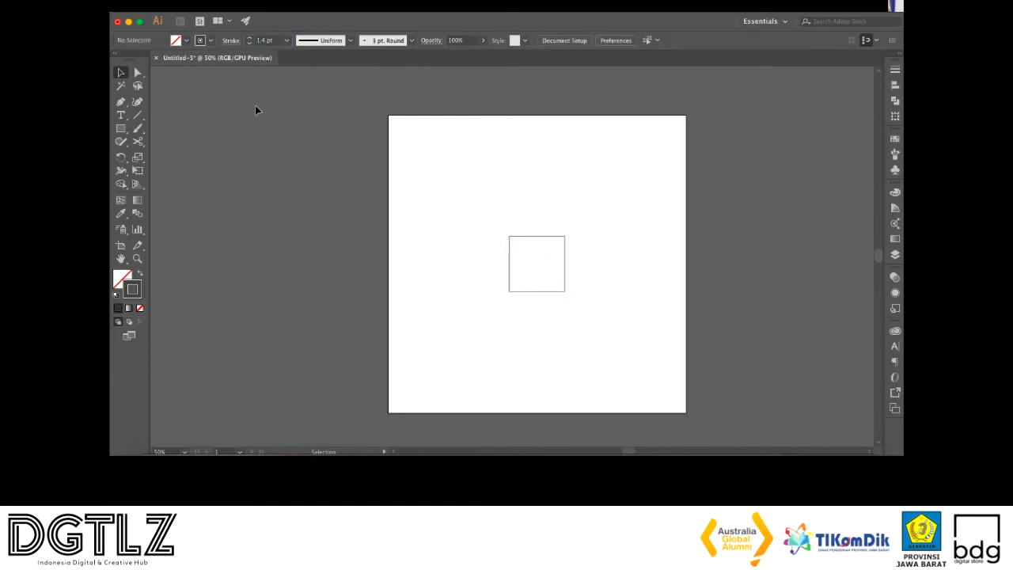
Draw a 200 × 200 px circle outward from the square's center with the Ellipse tool so it touches all four sides
drag(722, 226, 677, 215)
scroll(656, 219, up, 5)
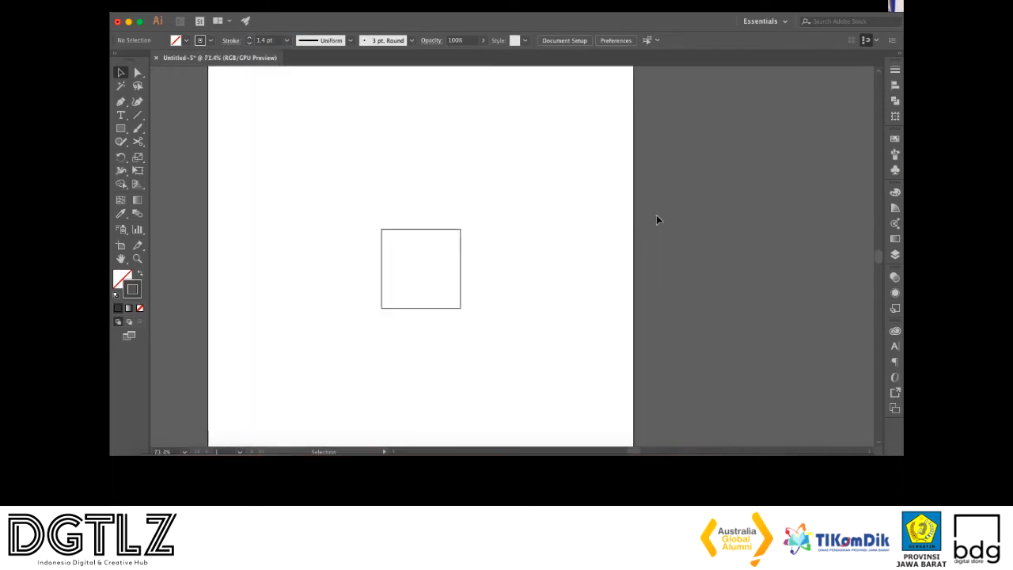
scroll(538, 239, left, 3)
scroll(537, 239, down, 2)
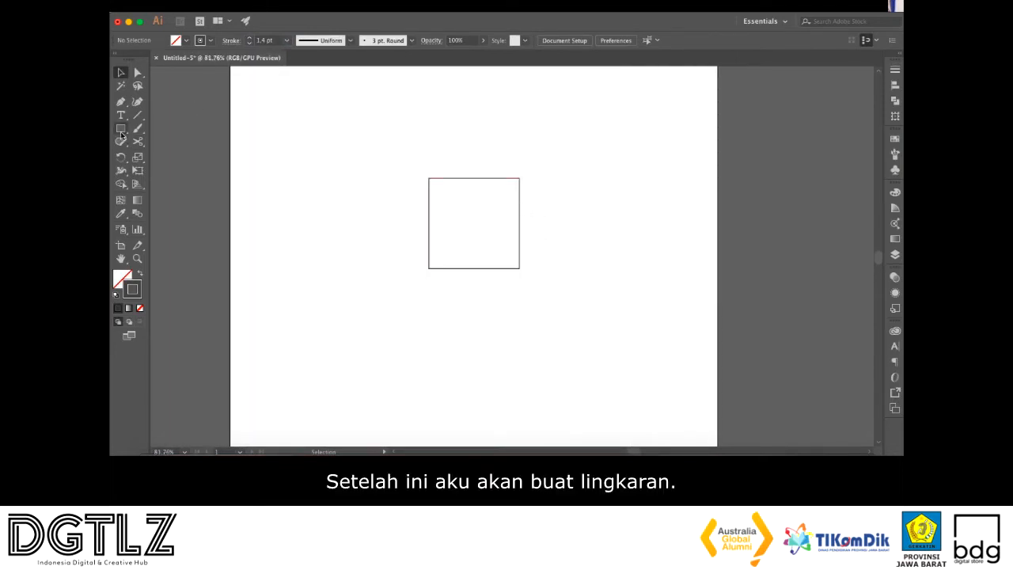
drag(121, 131, 154, 157)
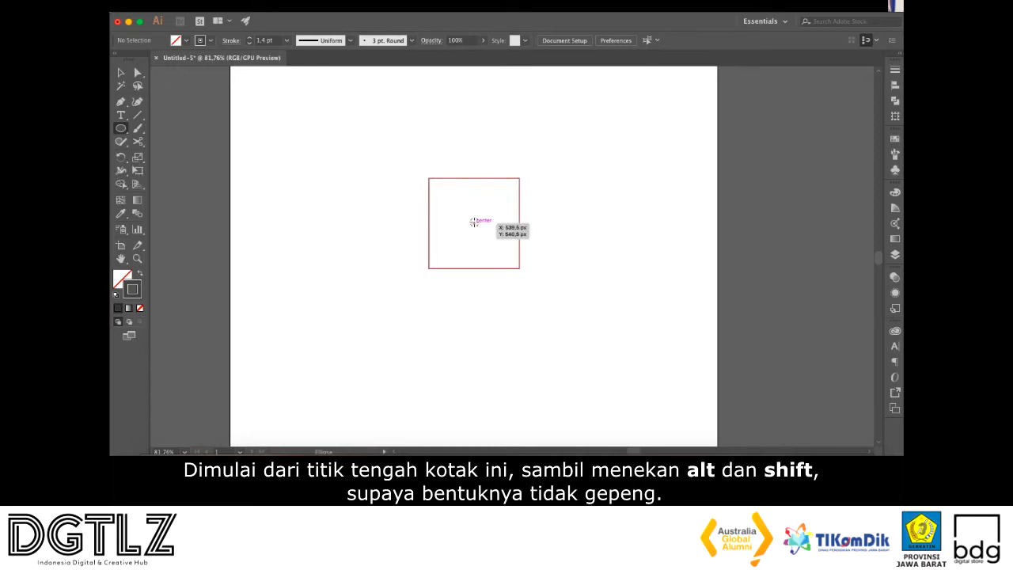
drag(473, 223, 499, 269)
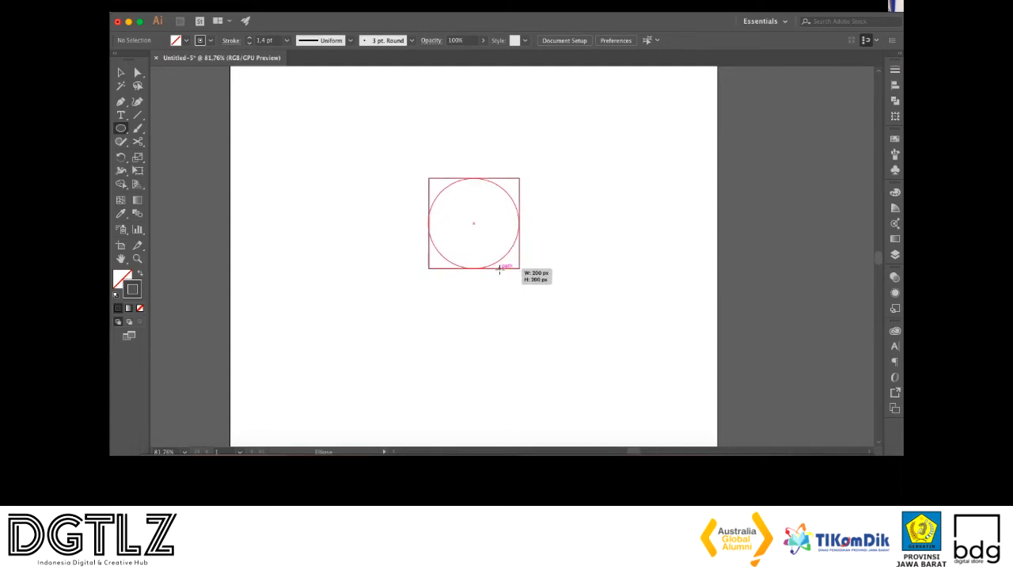
drag(499, 269, 501, 270)
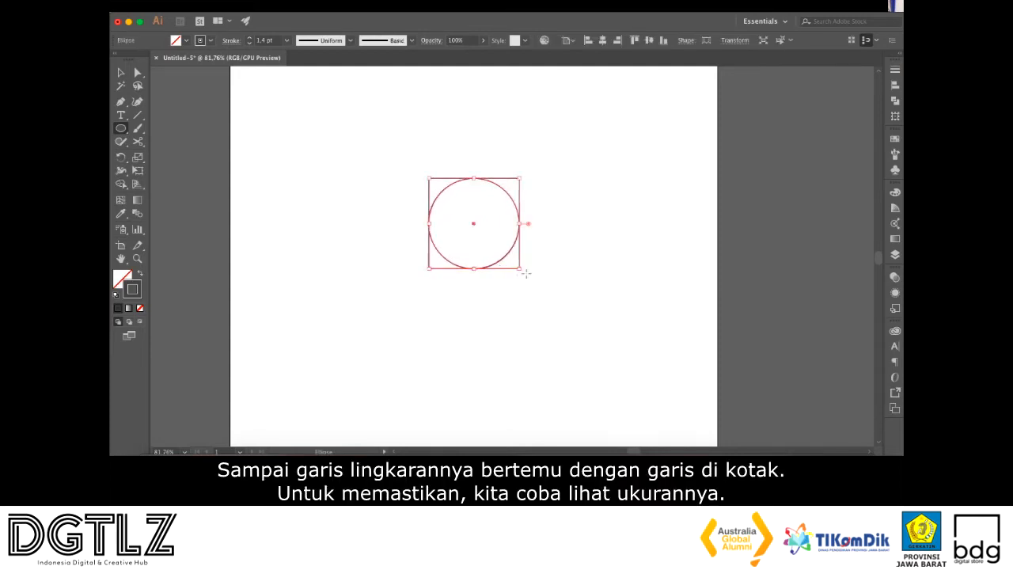
key(v)
click(550, 259)
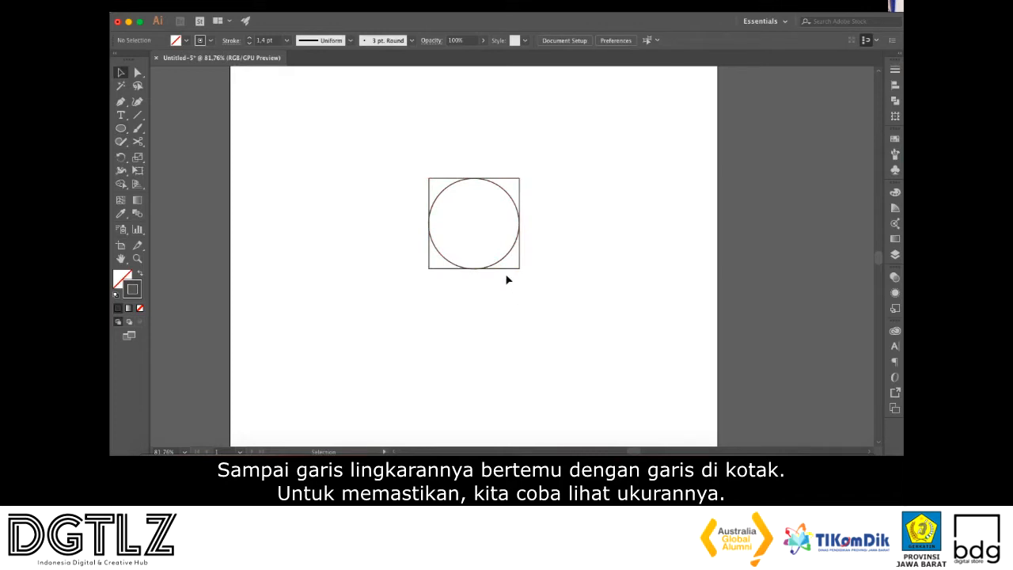
Check the circle's width and height in its shape properties
click(504, 265)
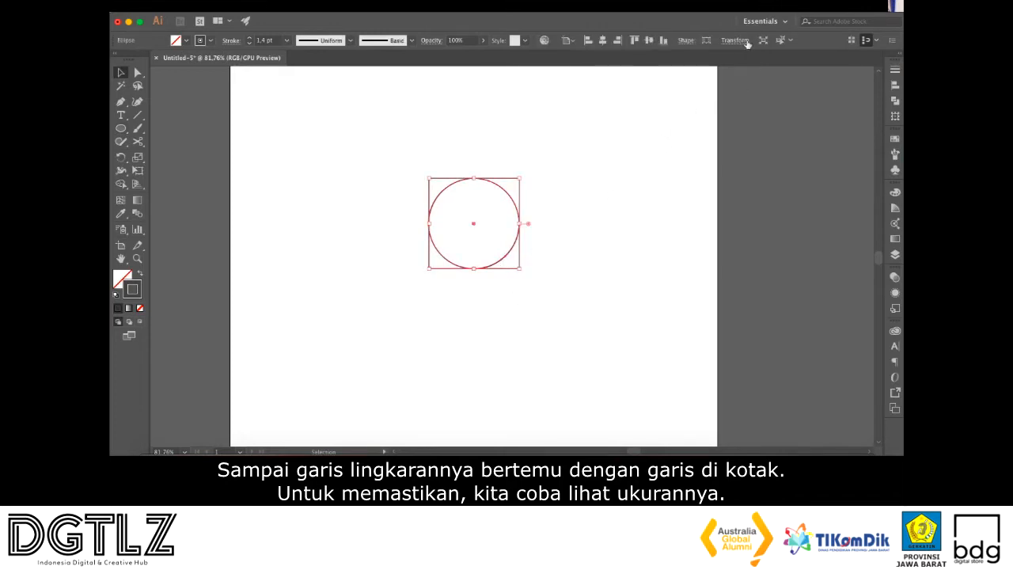
click(683, 41)
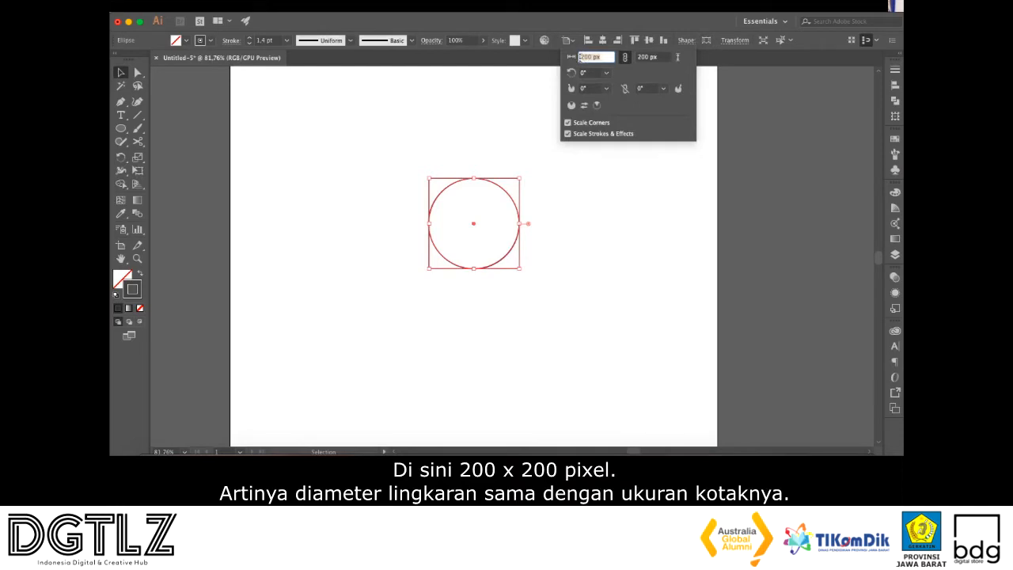
click(577, 245)
click(576, 225)
Align the circle and the square to each other's horizontal and vertical centers
scroll(445, 209, up, 3)
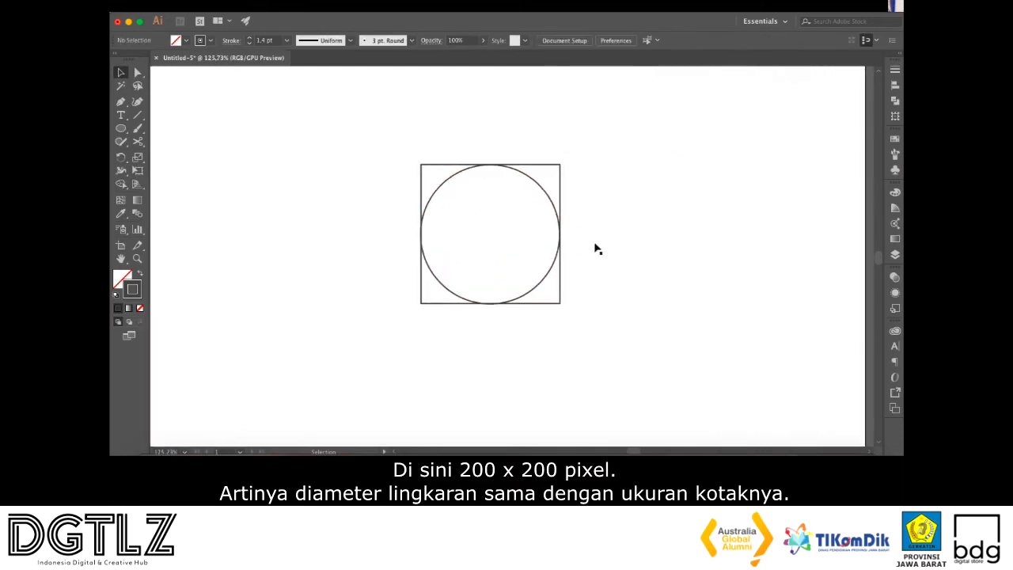
drag(551, 319, 496, 277)
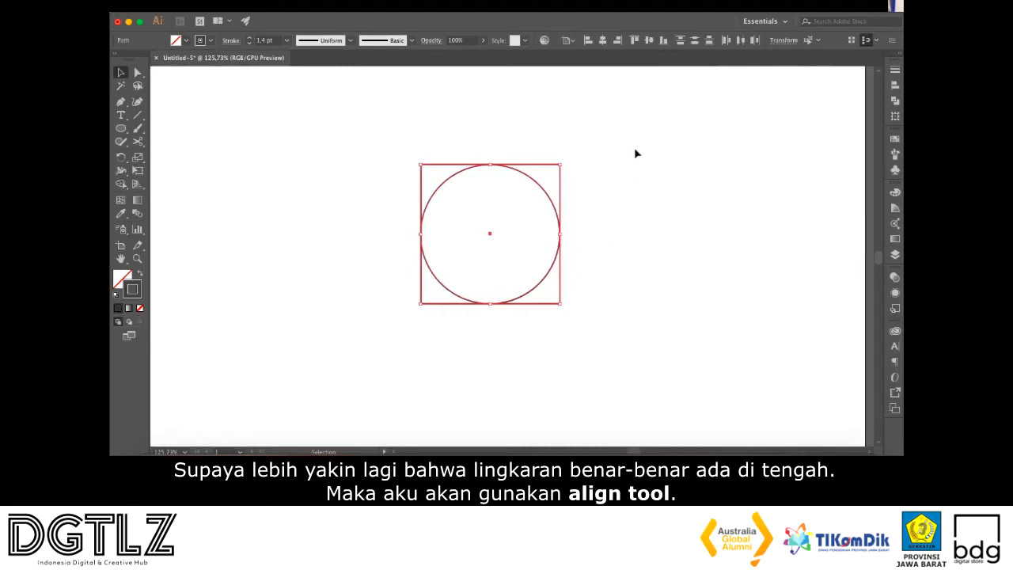
click(603, 42)
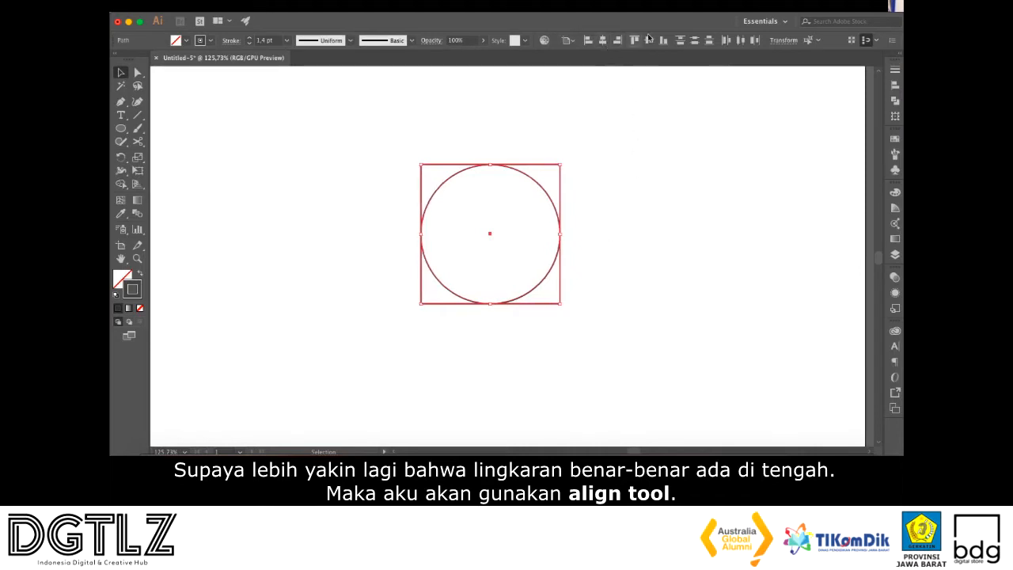
click(650, 42)
click(593, 198)
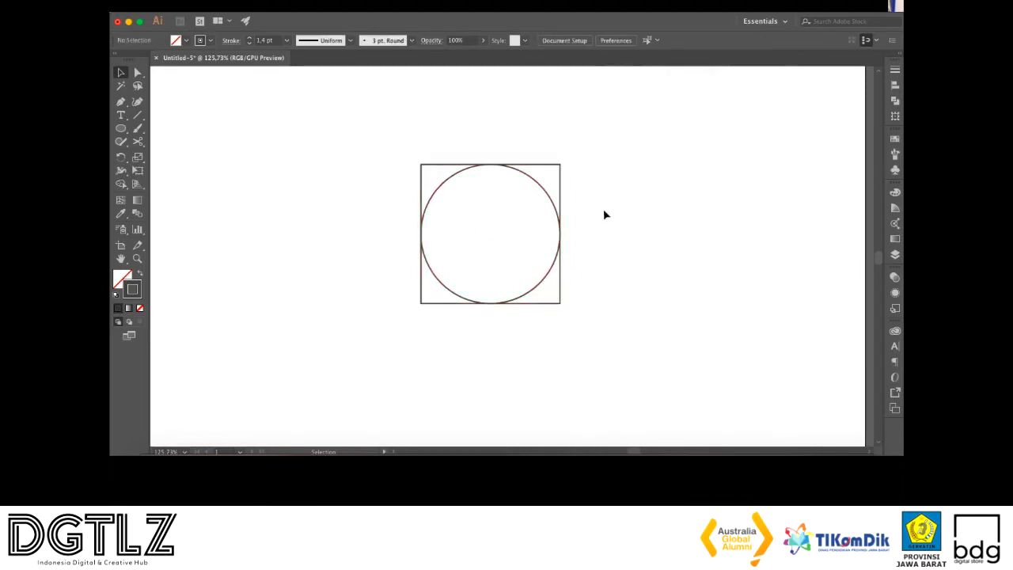
Draw a vertical line through the circle's center from its top anchor to its bottom anchor with the Line Segment tool
scroll(516, 171, up, 2)
scroll(637, 245, down, 1)
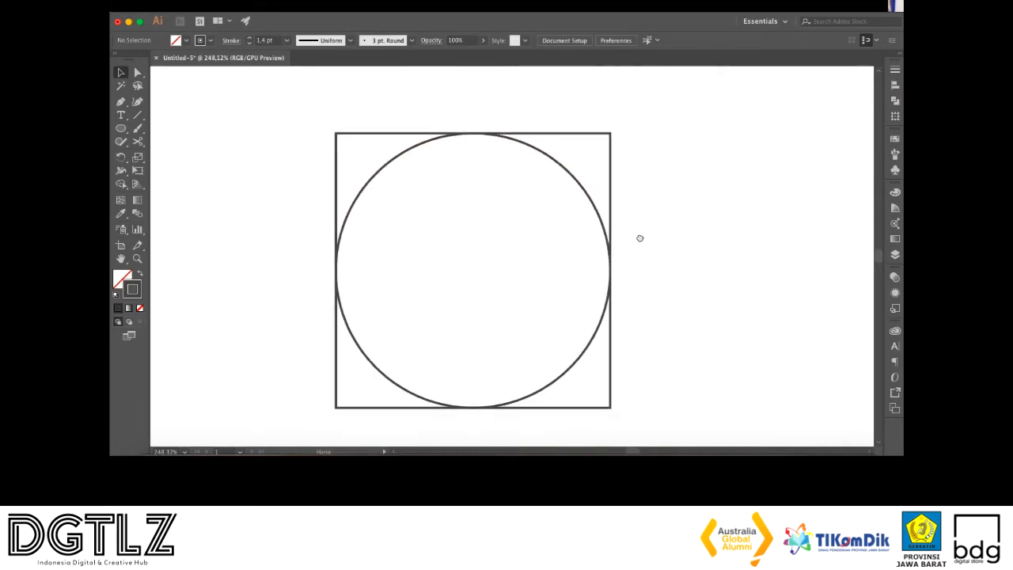
scroll(647, 236, down, 1)
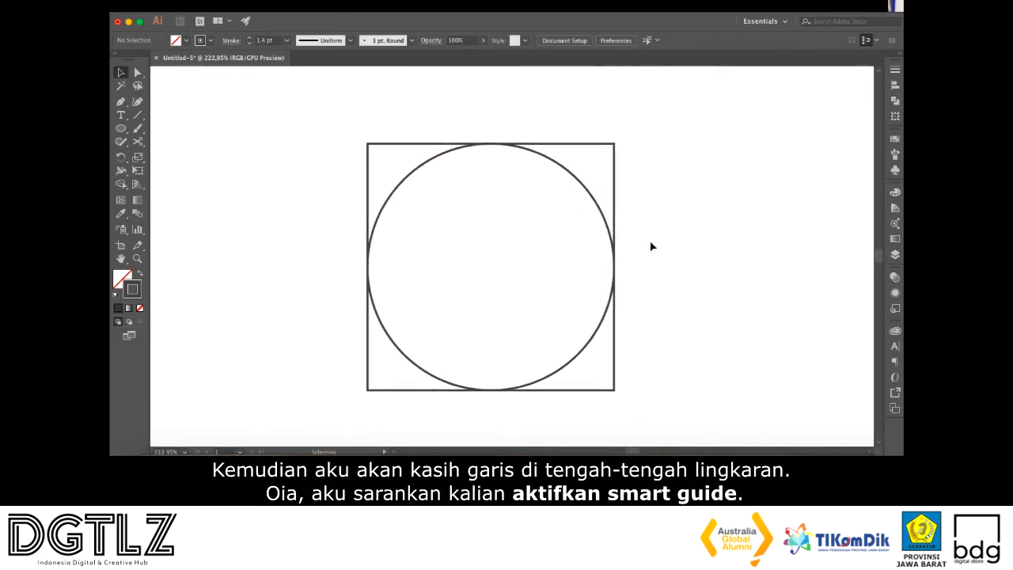
click(139, 115)
drag(491, 143, 491, 390)
key(v)
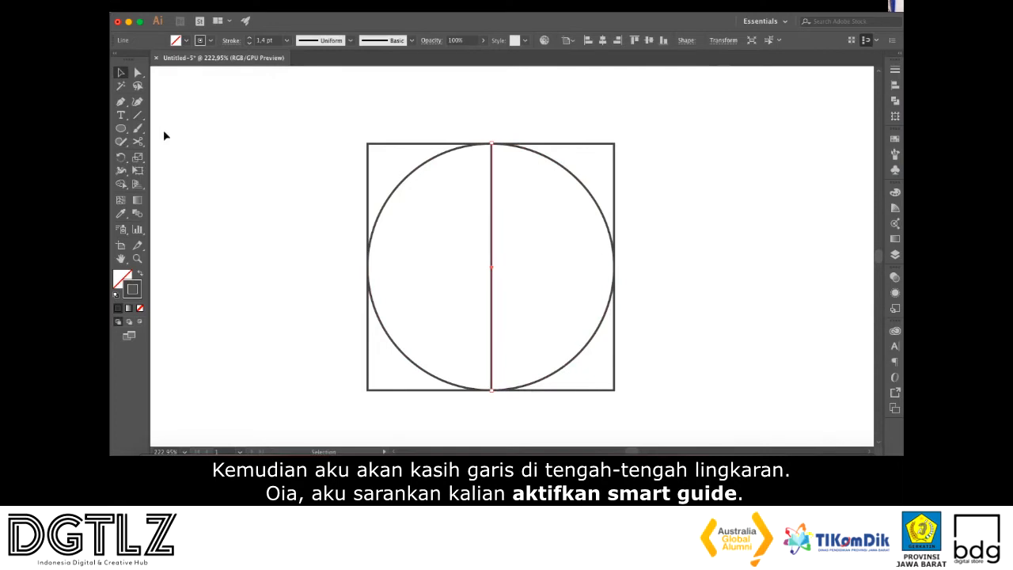
click(137, 116)
key(v)
click(366, 113)
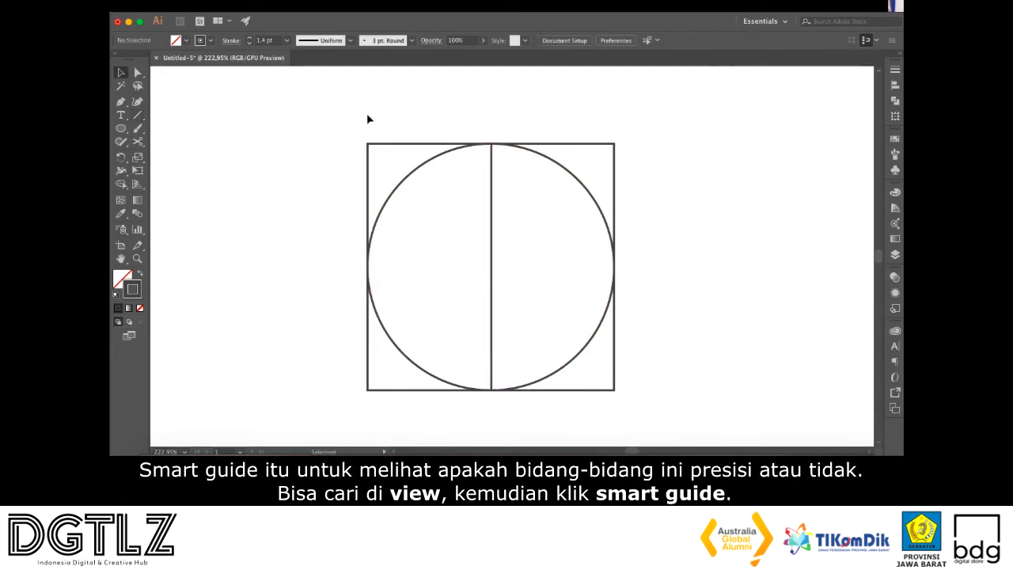
Try moving the vertical line slightly off center, and undo the move
drag(491, 208, 497, 212)
key(super+z)
click(500, 202)
click(493, 199)
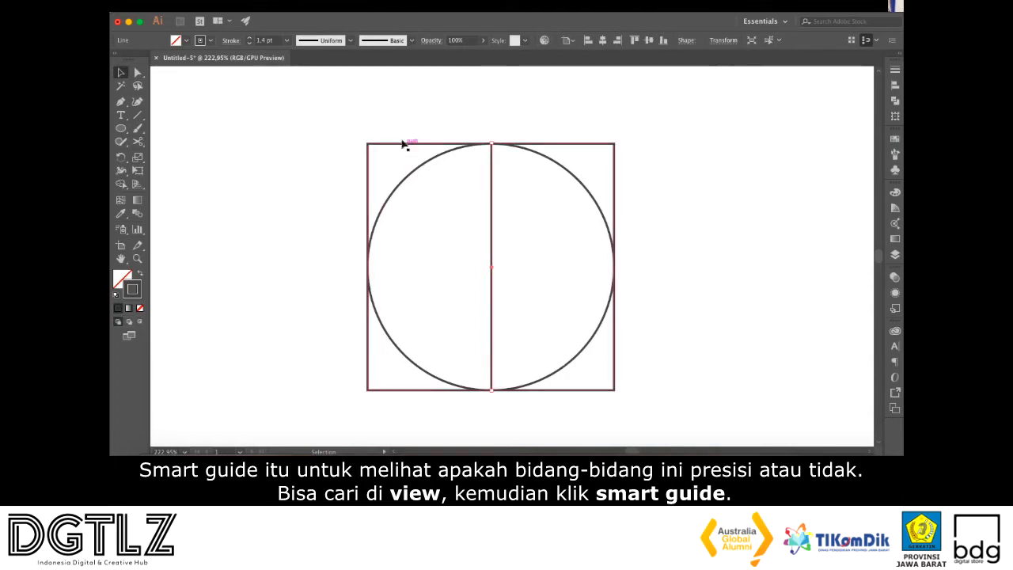
Check in the view options whether Smart Guides is enabled
click(379, 13)
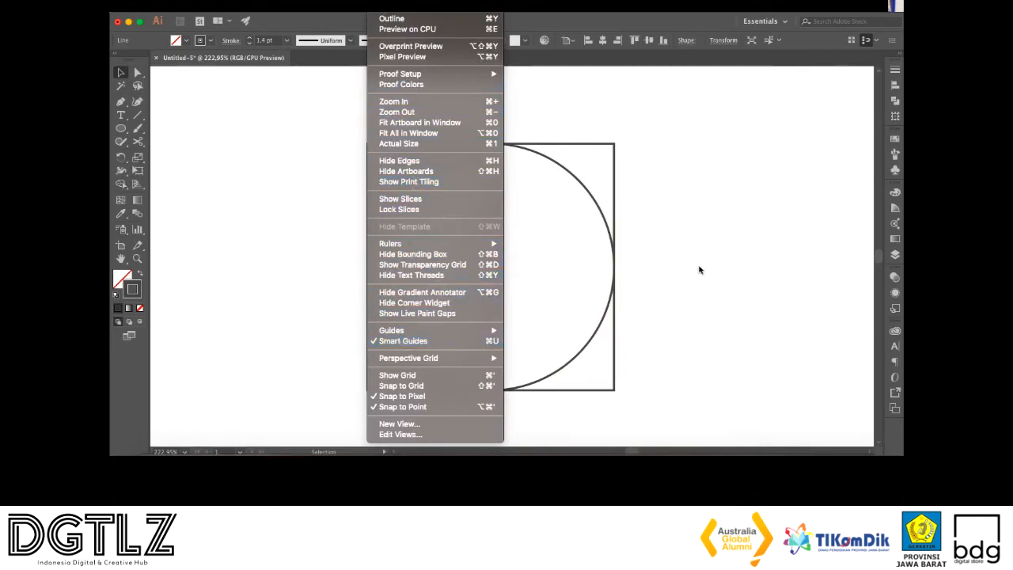
click(725, 235)
click(631, 234)
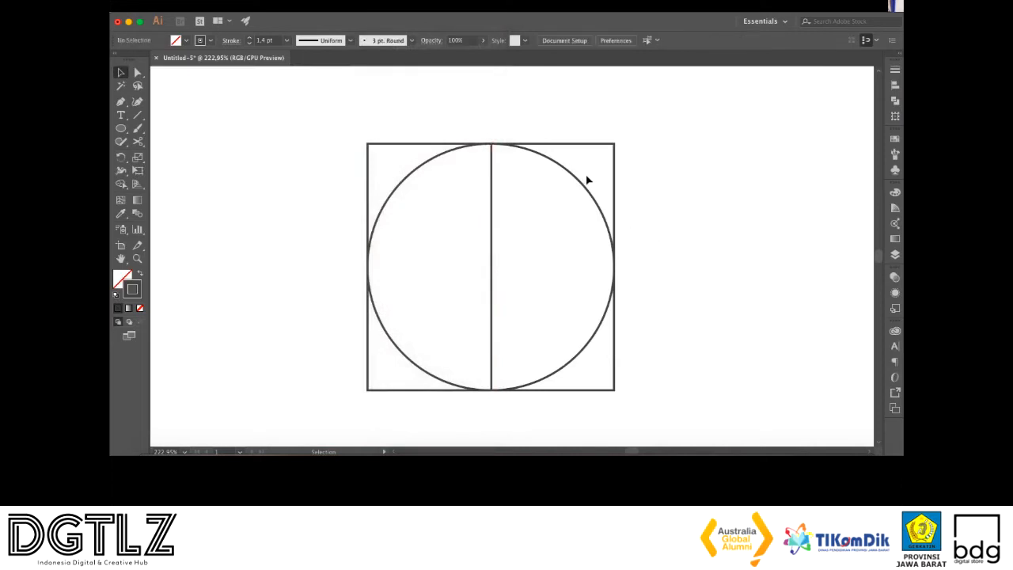
Draw a horizontal line through the circle's center from its left anchor to its right anchor
click(135, 117)
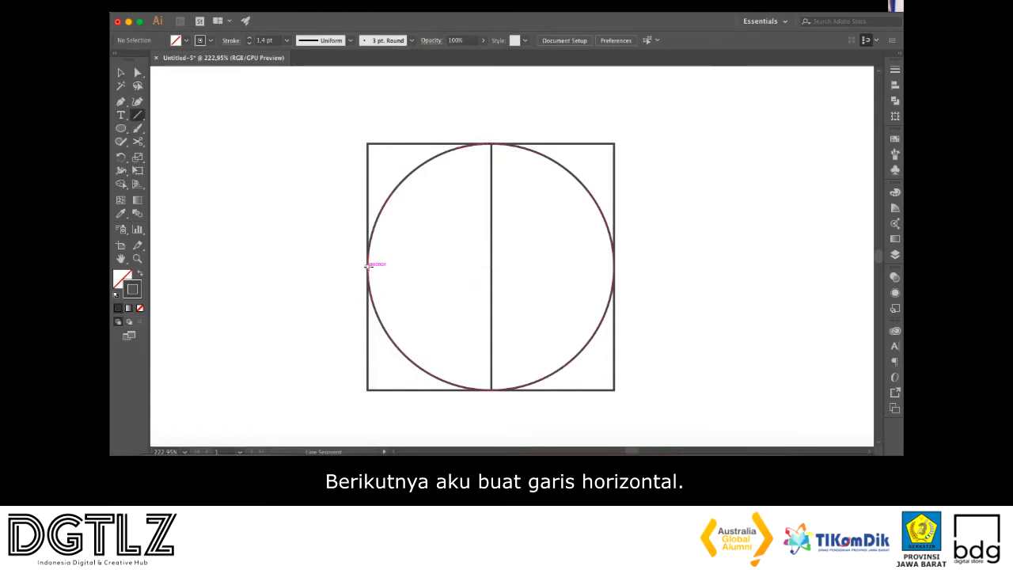
drag(368, 266, 620, 269)
key(v)
click(641, 251)
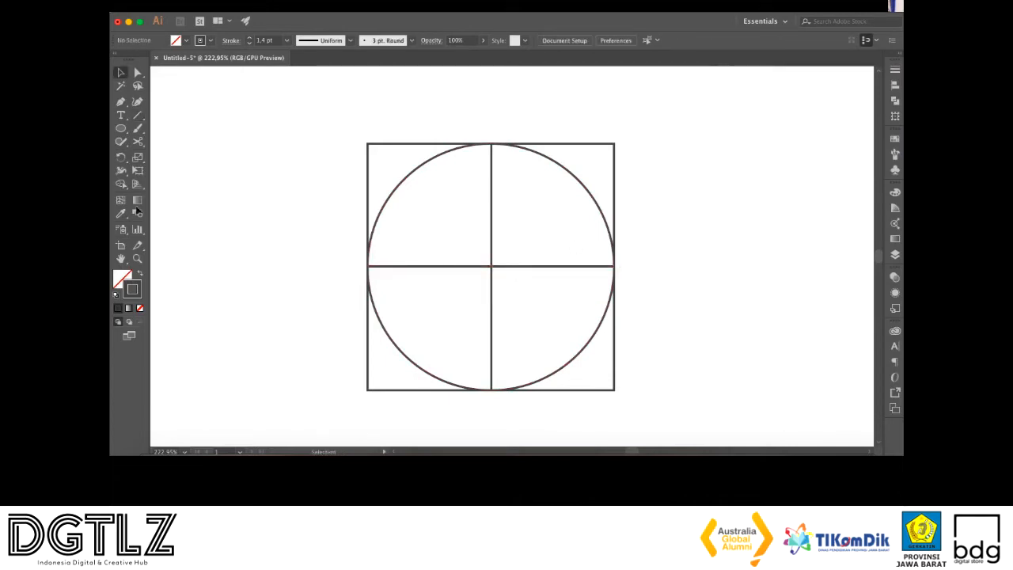
Draw two diagonal lines connecting the opposite corners of the square
click(138, 116)
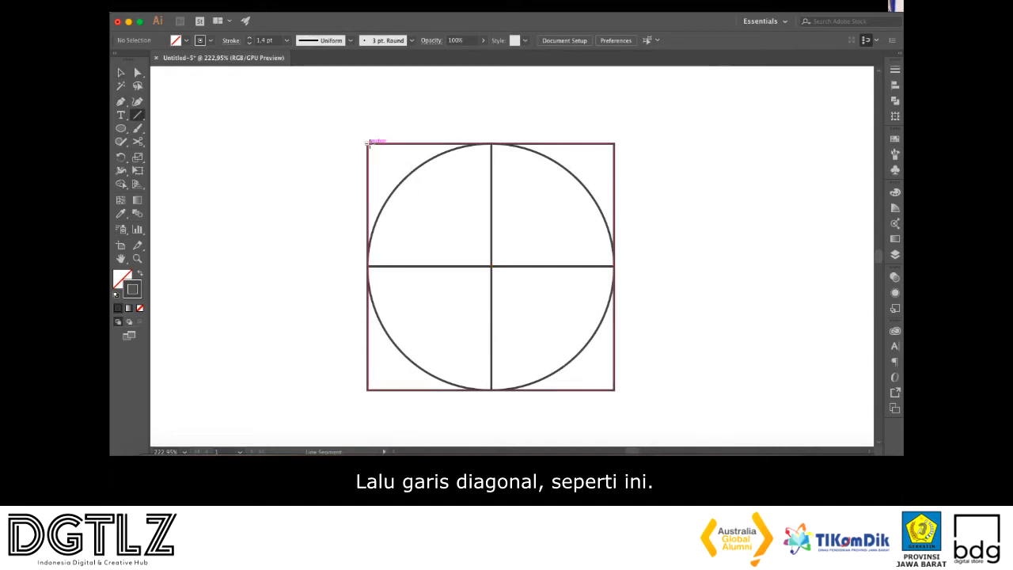
drag(366, 141, 614, 390)
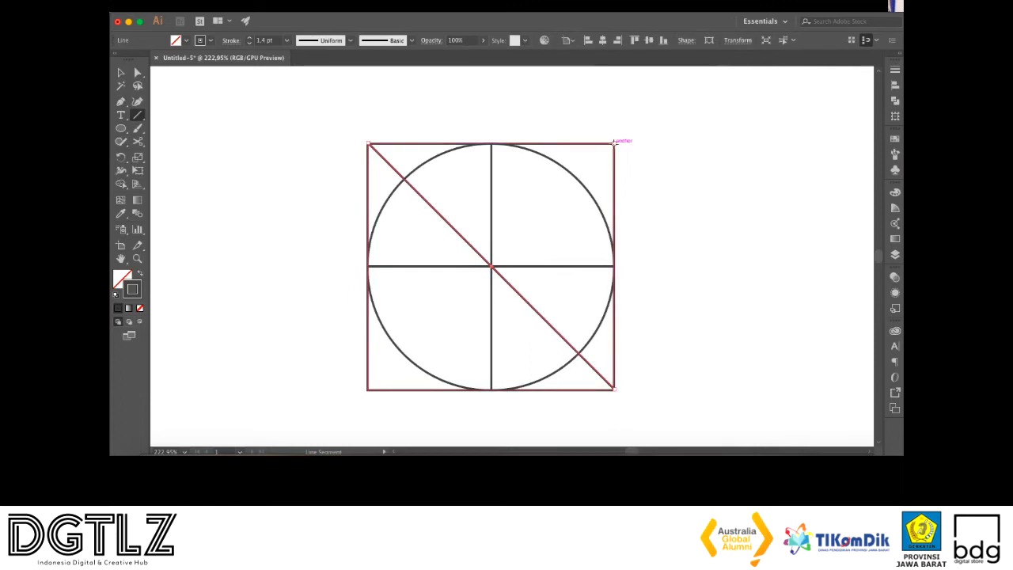
drag(614, 142, 366, 389)
key(v)
click(670, 283)
Align the square, circle and all four lines to their common horizontal and vertical centers
drag(626, 399, 354, 138)
click(600, 44)
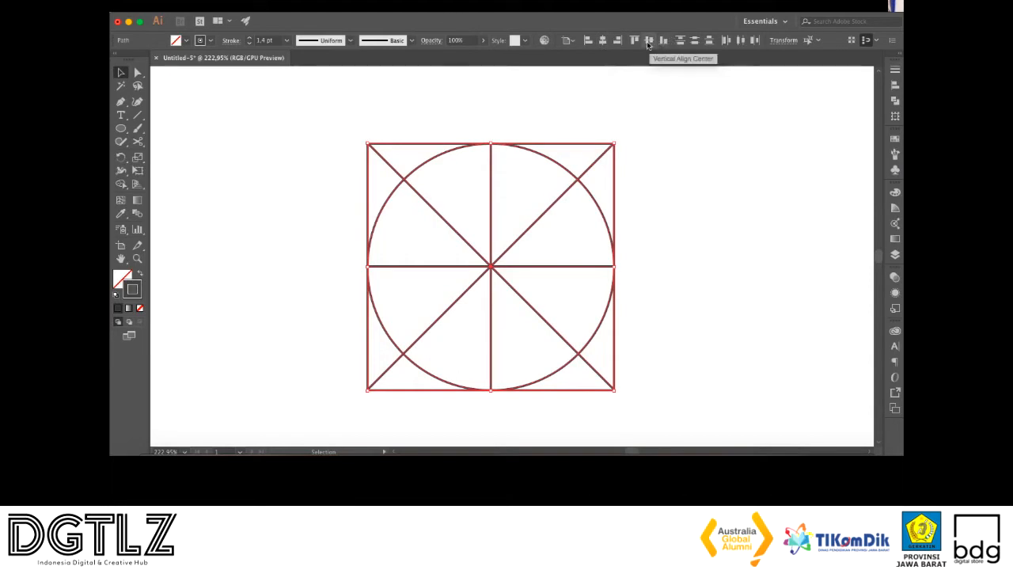
click(586, 153)
Examine the grid's edges and corners up close for lines extending beyond the square
scroll(586, 153, up, 3)
scroll(586, 153, up, 1)
drag(402, 200, 662, 178)
drag(434, 327, 504, 72)
scroll(446, 224, down, 2)
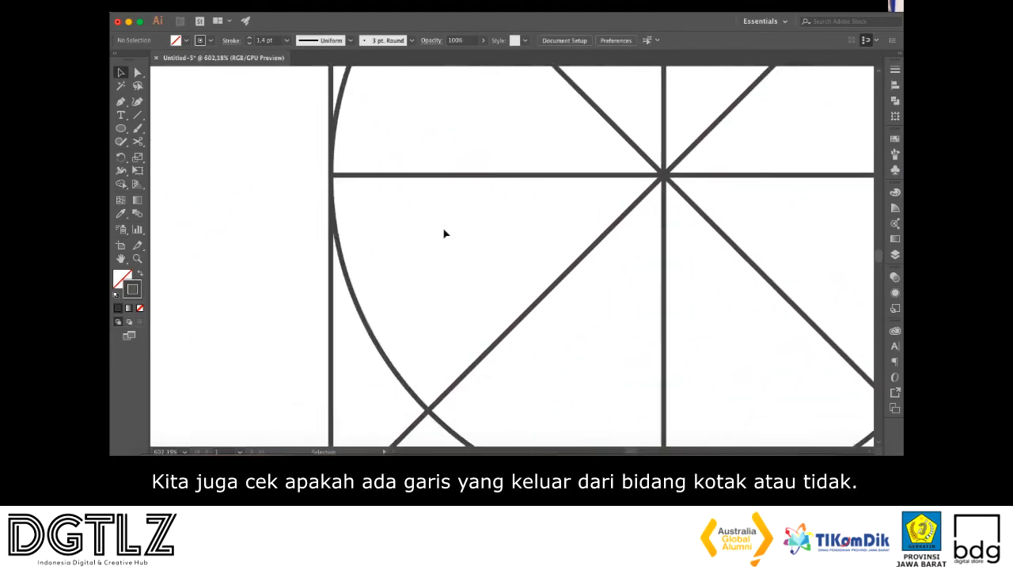
right_click(443, 229)
click(415, 238)
scroll(415, 237, down, 3)
scroll(633, 201, down, 1)
scroll(596, 219, right, 5)
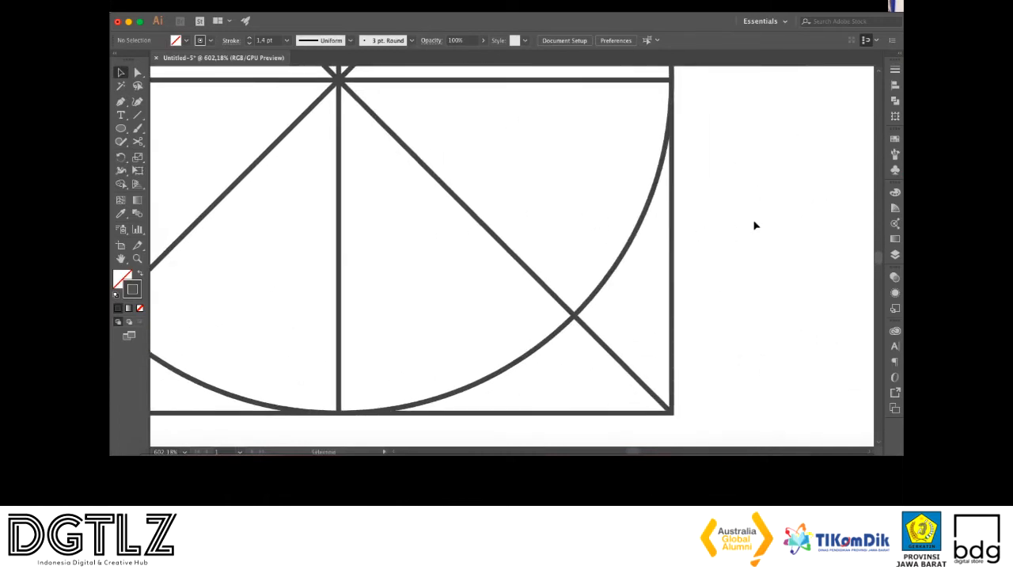
Copy the outer square and paste the duplicate in place in front of the original
scroll(829, 236, down, 5)
mouse_move(785, 187)
mouse_down()
mouse_move(729, 269)
mouse_move(768, 197)
mouse_up()
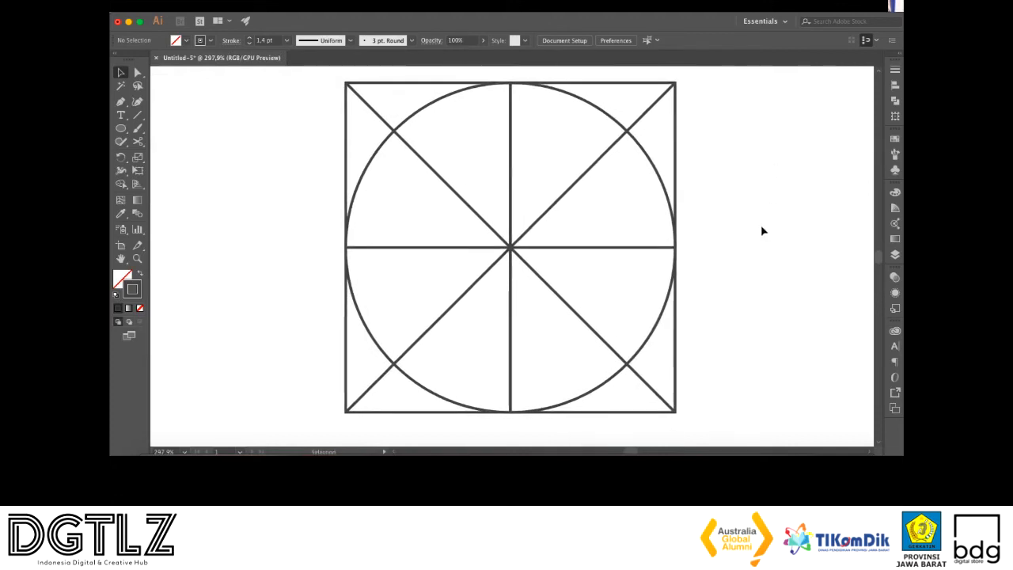
click(676, 125)
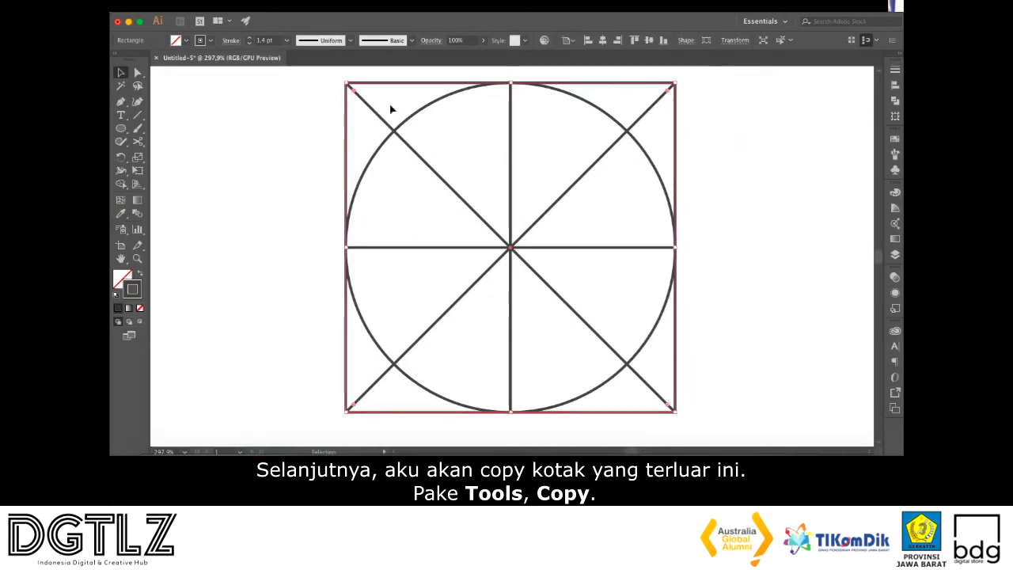
click(253, 10)
mouse_move(230, 9)
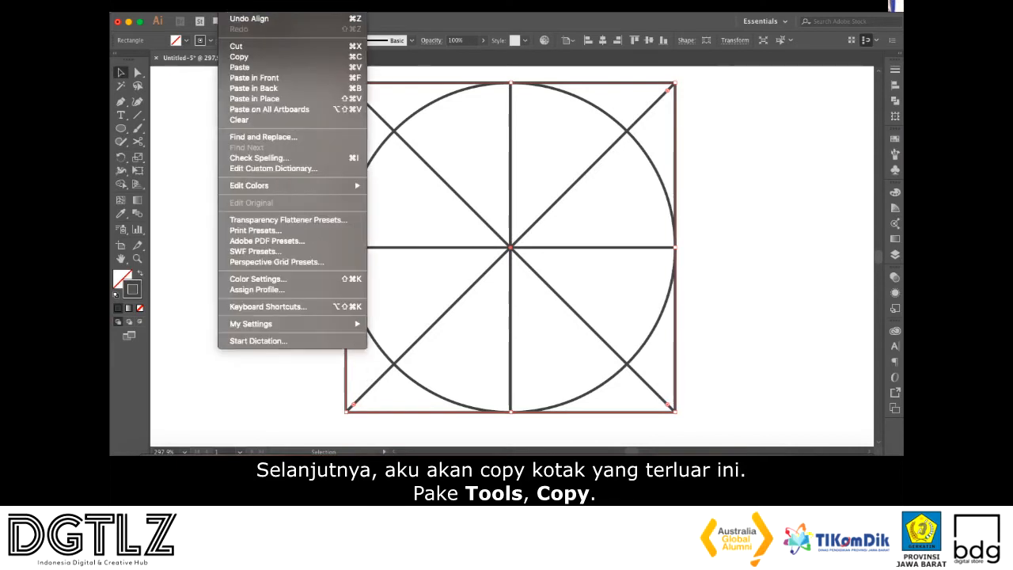
click(233, 58)
click(230, 9)
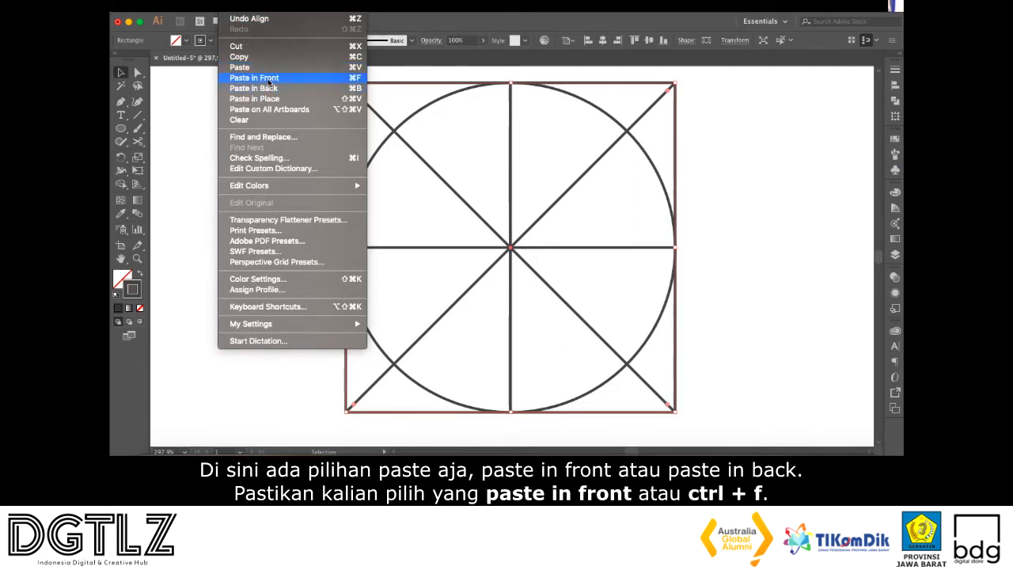
click(269, 78)
click(735, 161)
Scale the duplicate square proportionally from its center until its corners meet the circle on the diagonals, and set its stroke weight to 1,4 pt
click(676, 123)
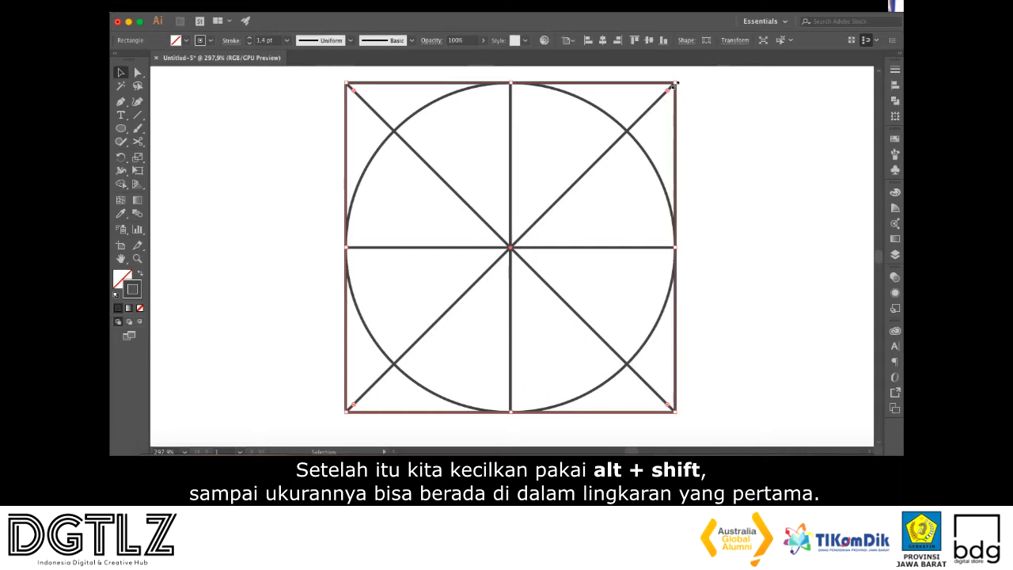
drag(675, 83, 647, 132)
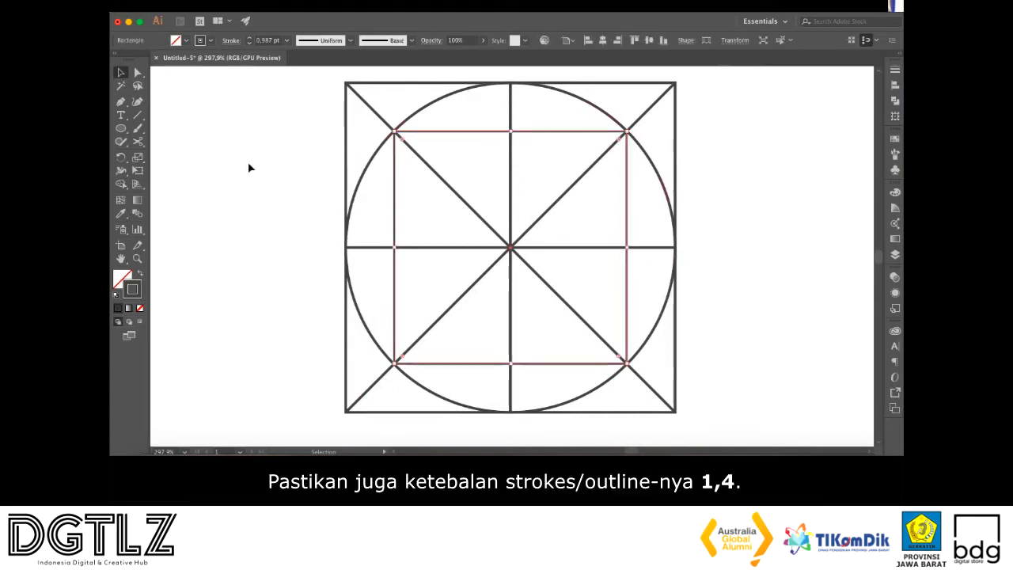
drag(272, 40, 254, 40)
text(1,4)
key(Return)
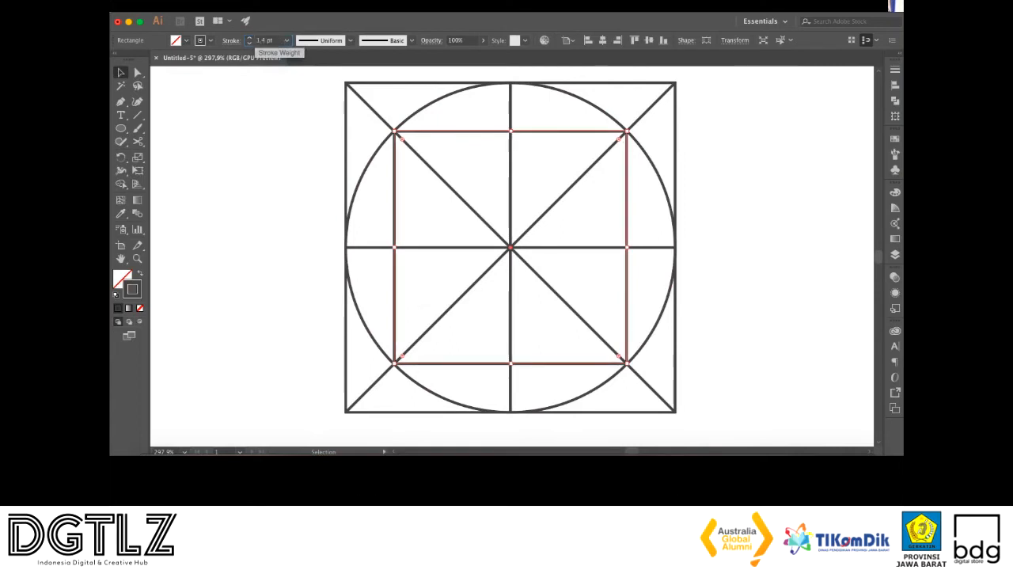
click(235, 176)
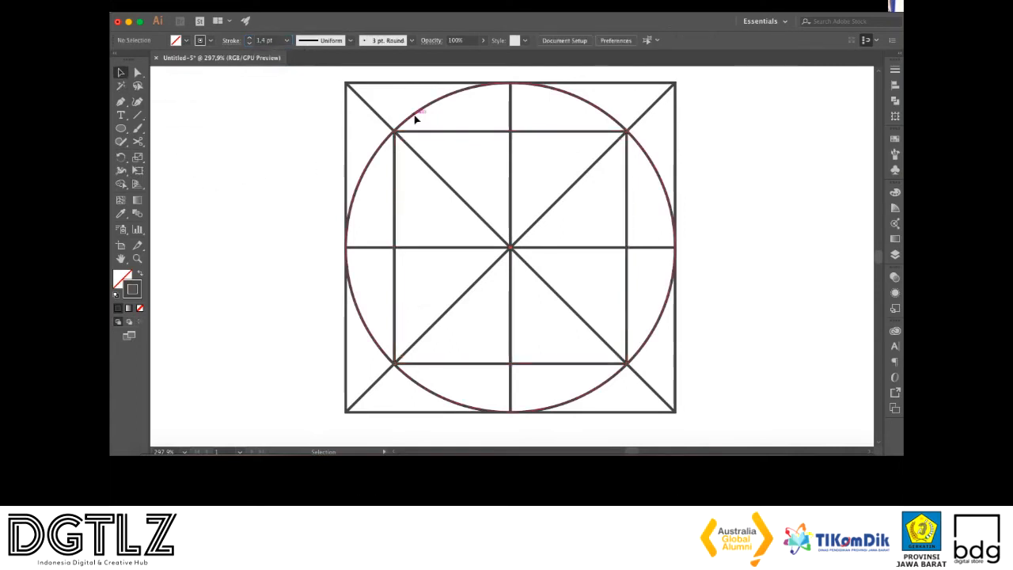
click(415, 117)
click(423, 133)
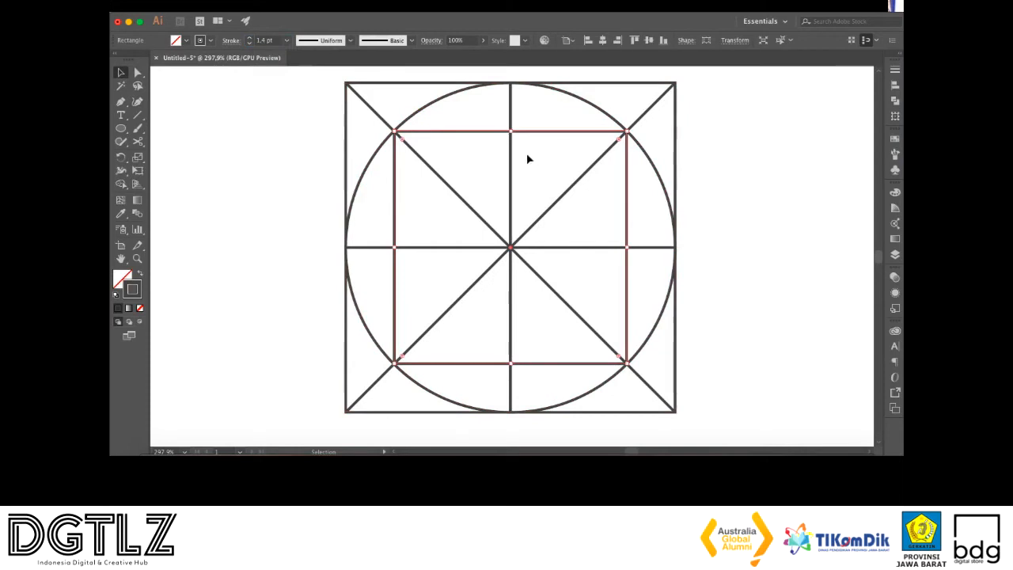
click(711, 147)
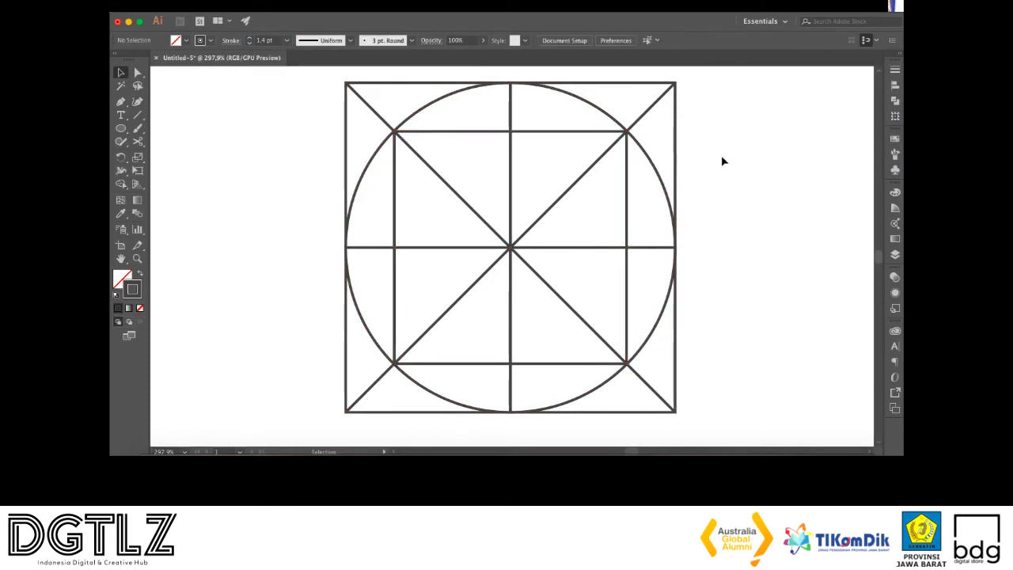
Duplicate the circle in place and scale the copy from its center to about 141 × 141 px, touching the inner square's sides
click(658, 175)
key(a)
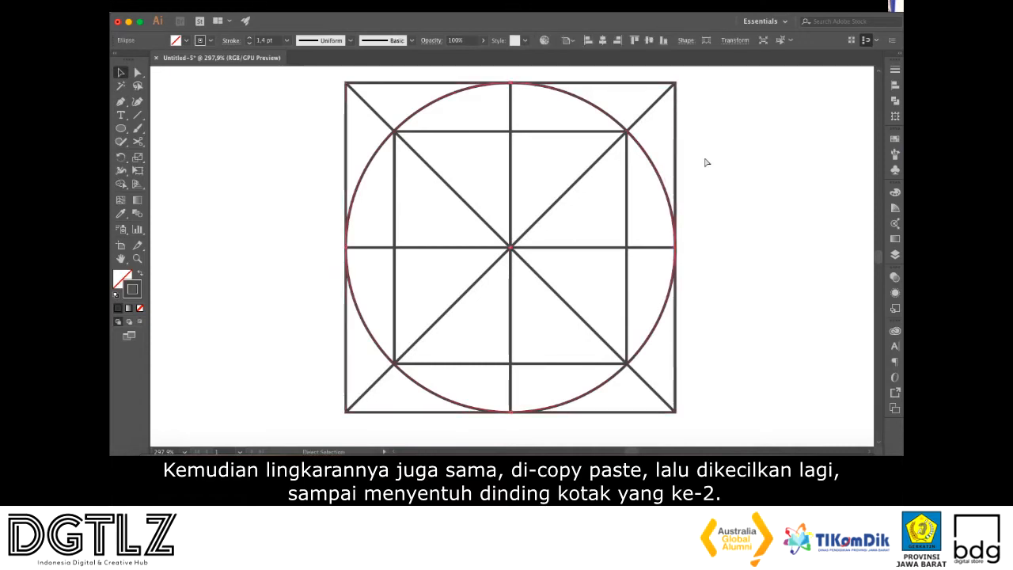
key(v)
drag(675, 82, 642, 133)
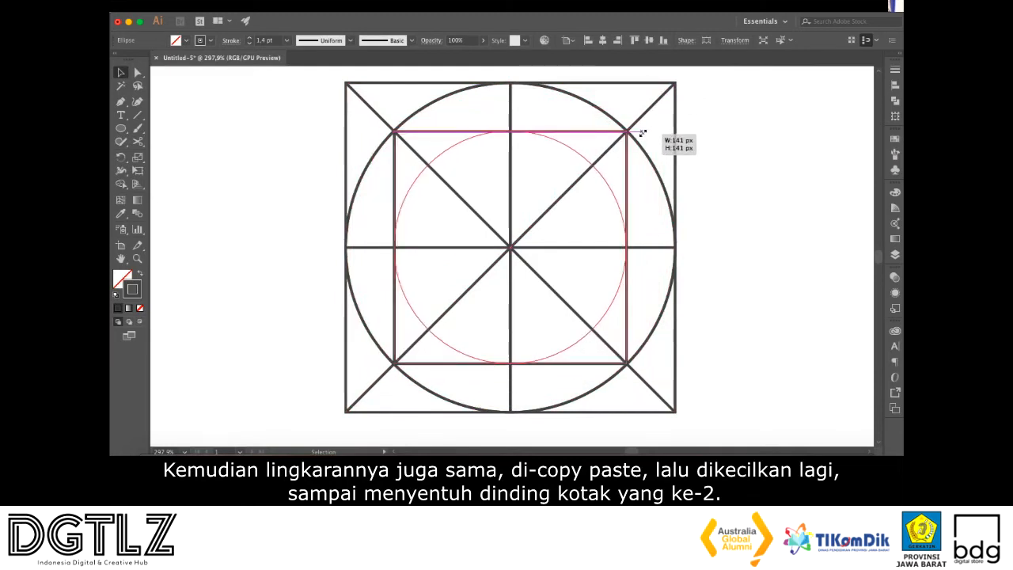
drag(642, 133, 640, 131)
Set the inner circle's stroke weight to 1,4 pt
click(259, 40)
drag(272, 38, 255, 34)
text(1,4)
key(Return)
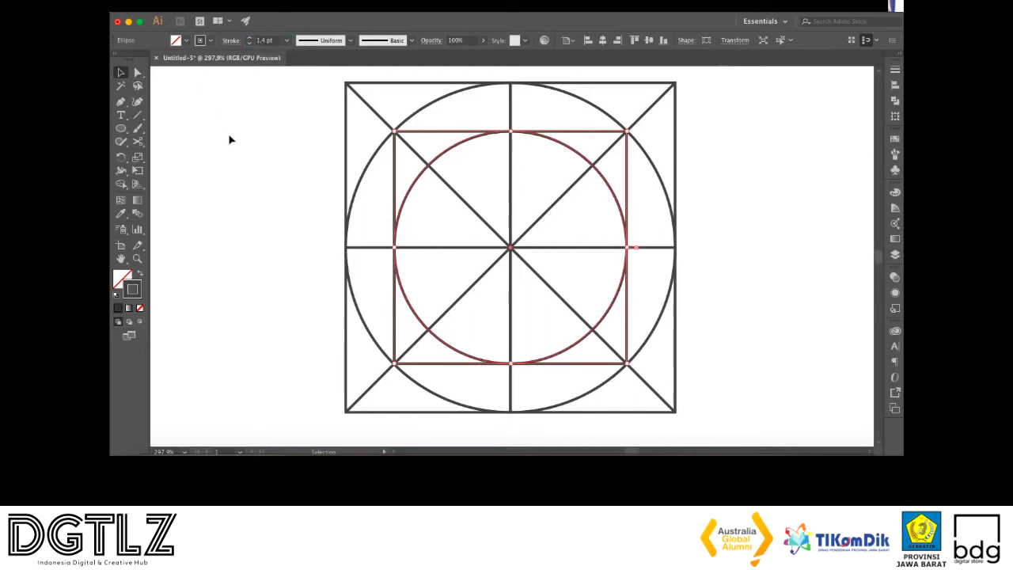
click(687, 167)
Offset the vertical center line's path by 50 px with Miter joins to form a tall rectangle
drag(757, 179, 742, 173)
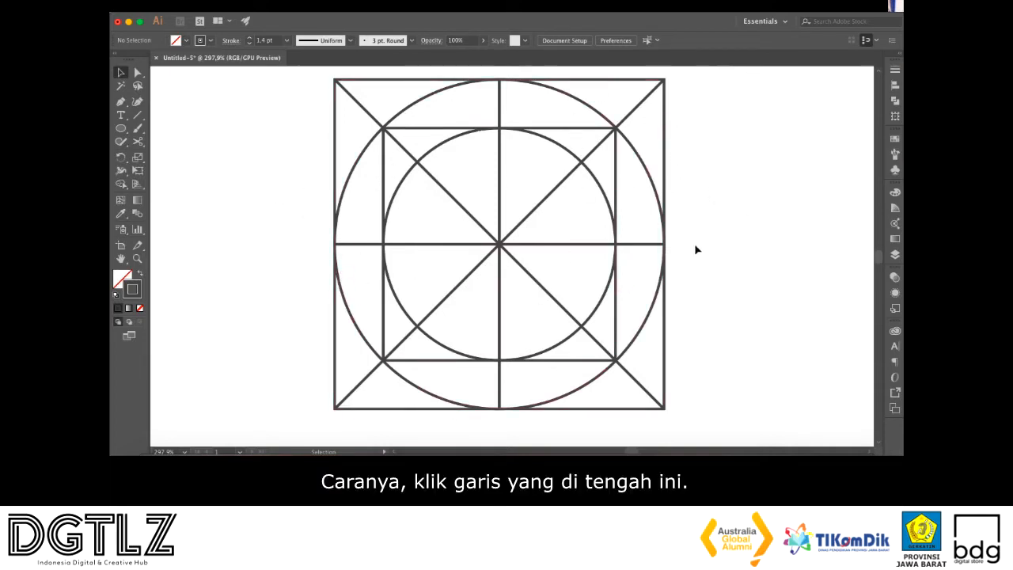
click(499, 154)
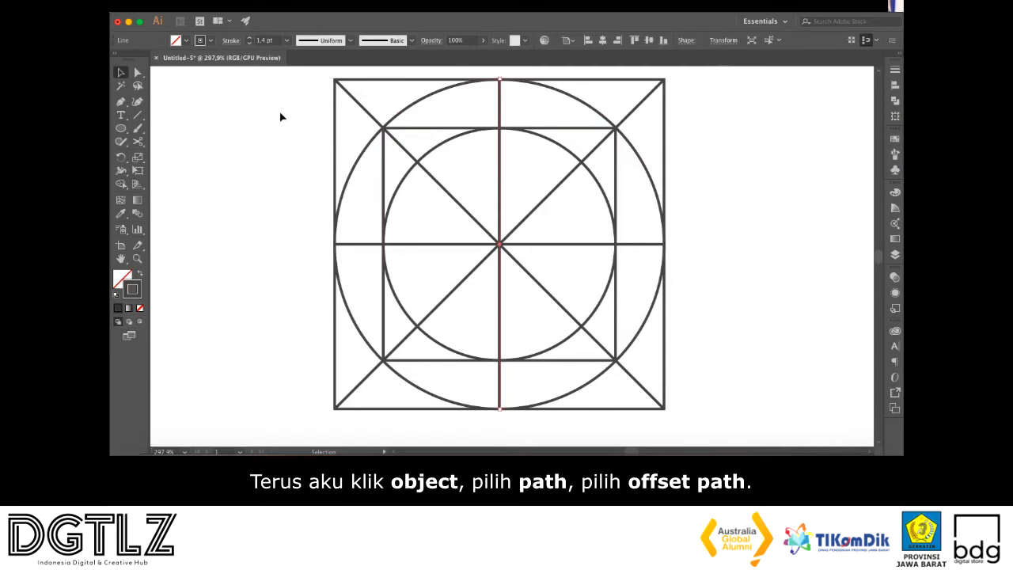
click(258, 14)
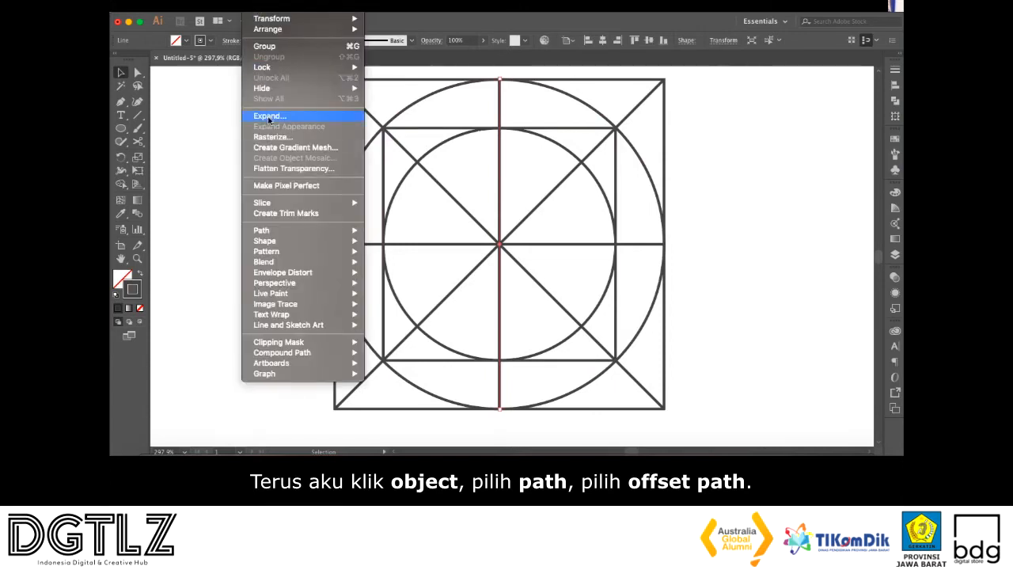
mouse_move(332, 230)
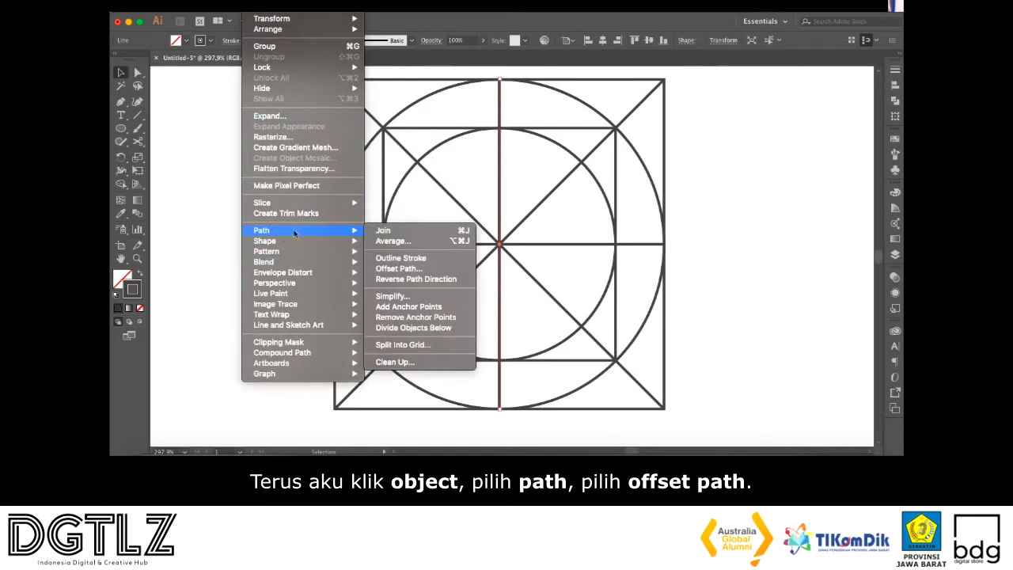
click(411, 269)
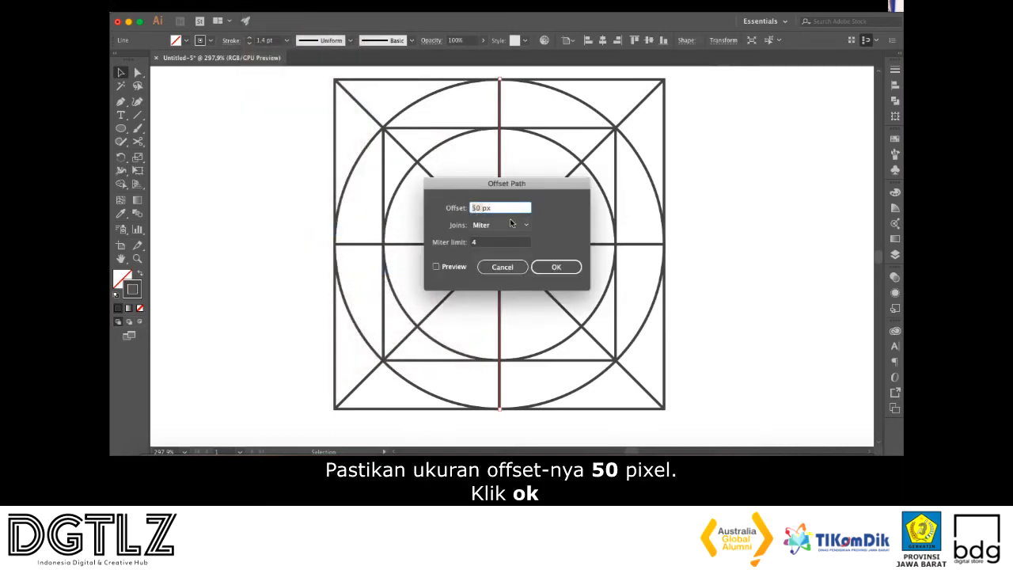
click(555, 271)
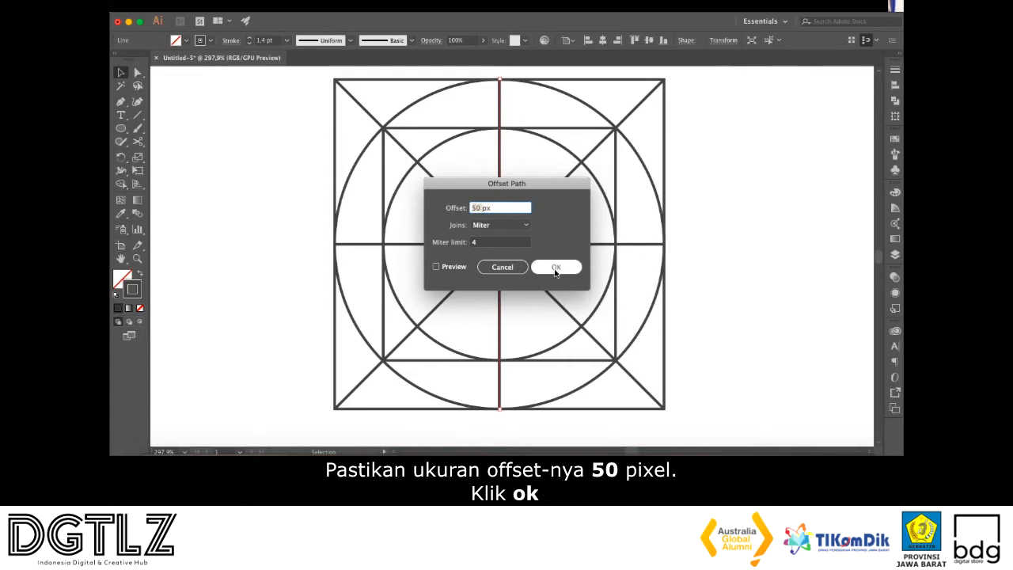
click(555, 269)
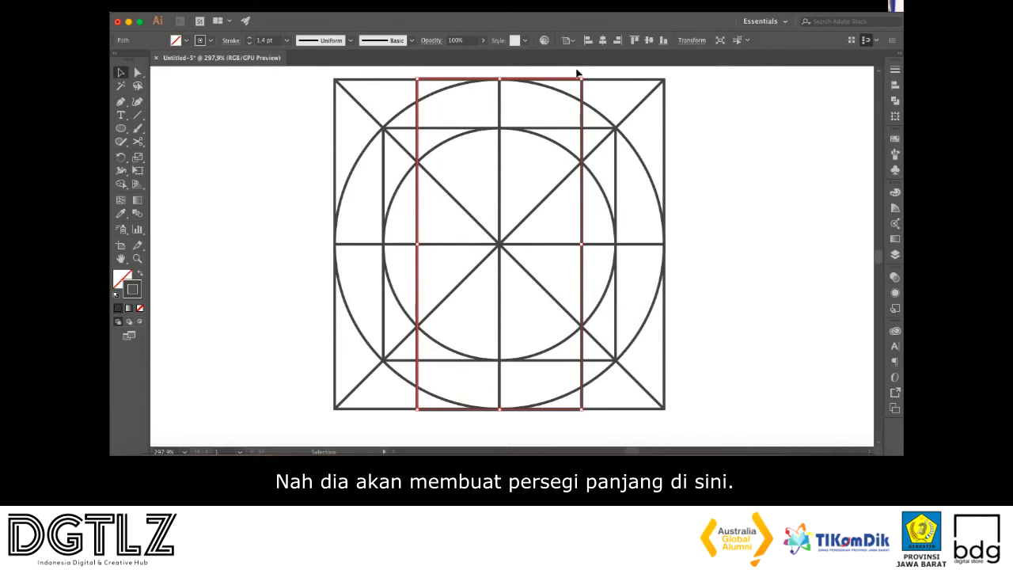
click(717, 203)
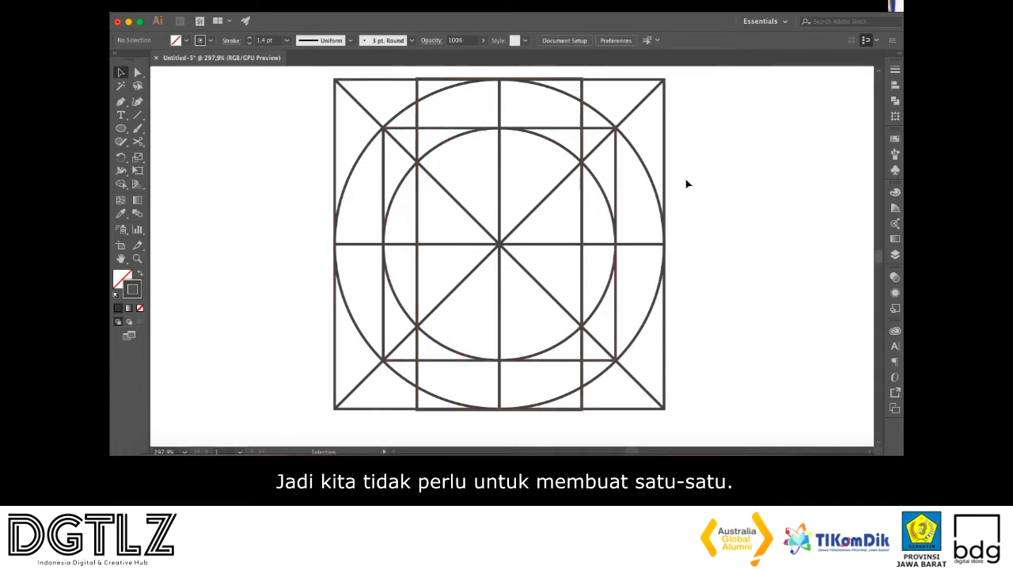
Offset the horizontal center line's path with the same settings to form a wide rectangle across the grid
click(553, 245)
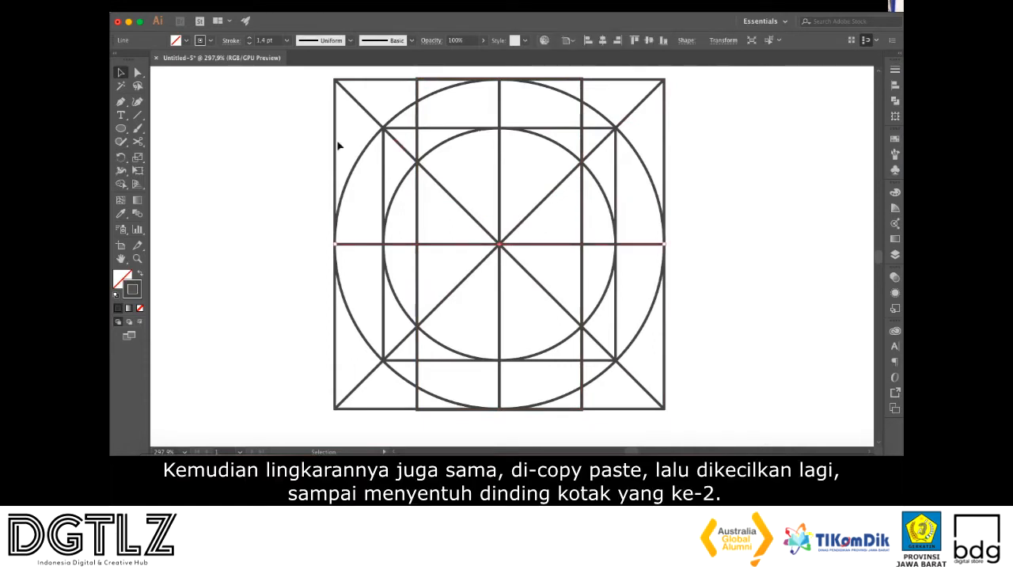
click(258, 8)
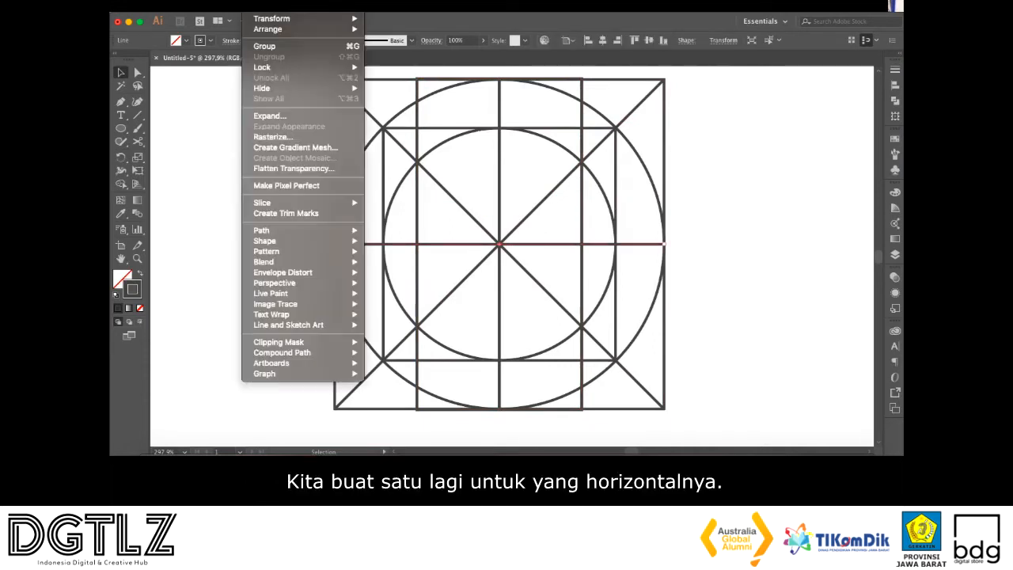
mouse_move(271, 234)
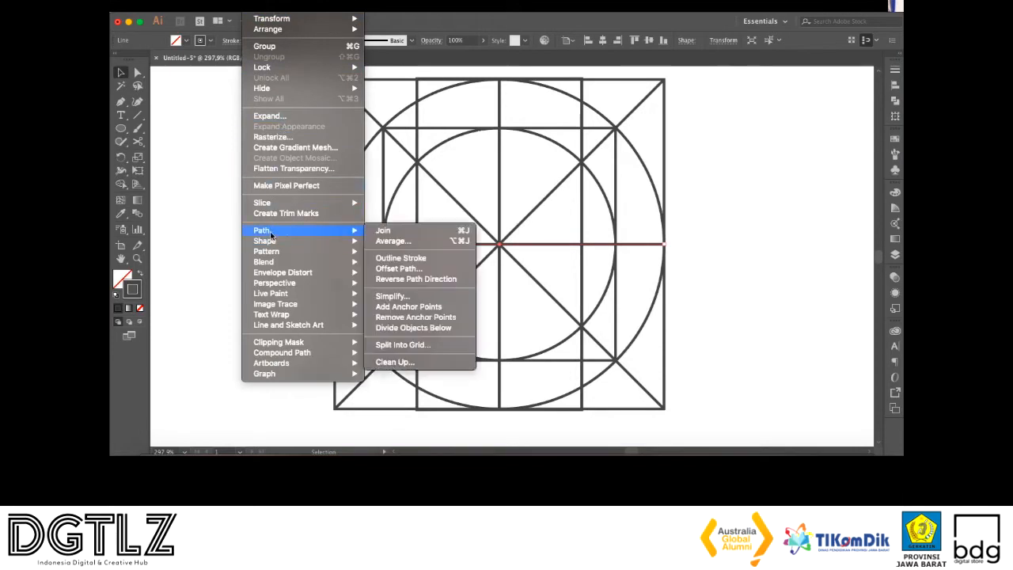
click(399, 268)
click(555, 267)
click(751, 207)
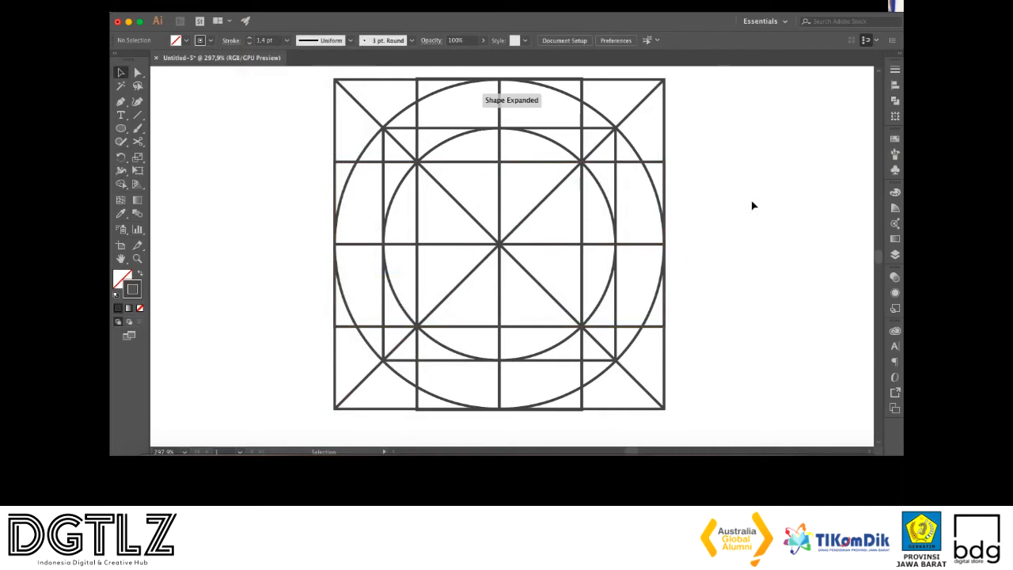
Resize the tall rectangle so its top edge lines up with the outer square's top edge
scroll(681, 125, up, 5)
drag(440, 178, 535, 299)
scroll(514, 150, up, 2)
scroll(515, 154, up, 2)
click(271, 221)
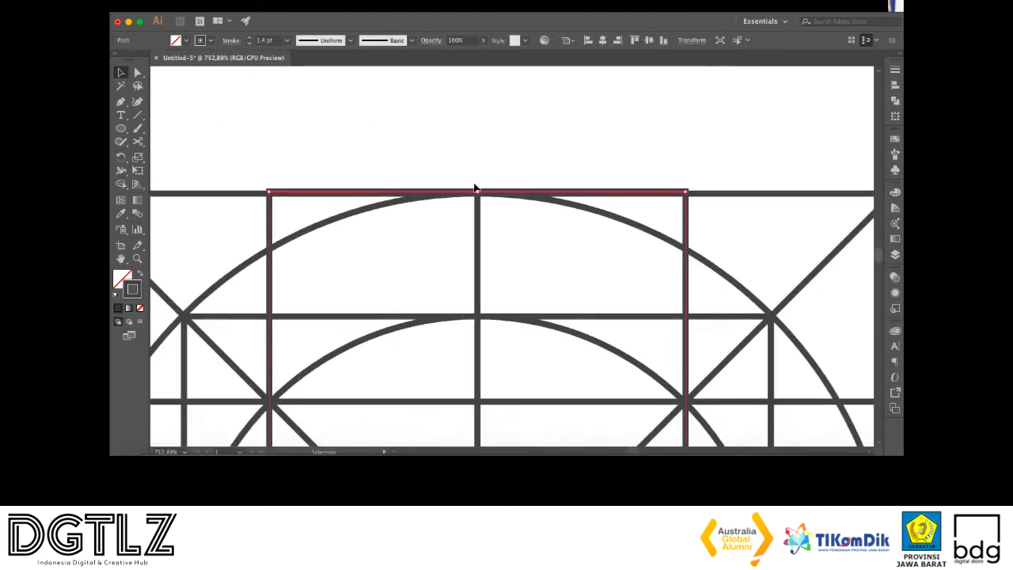
drag(477, 191, 477, 193)
click(485, 162)
Resize the tall rectangle so its bottom edge lines up with the outer square's bottom edge
scroll(504, 200, down, 5)
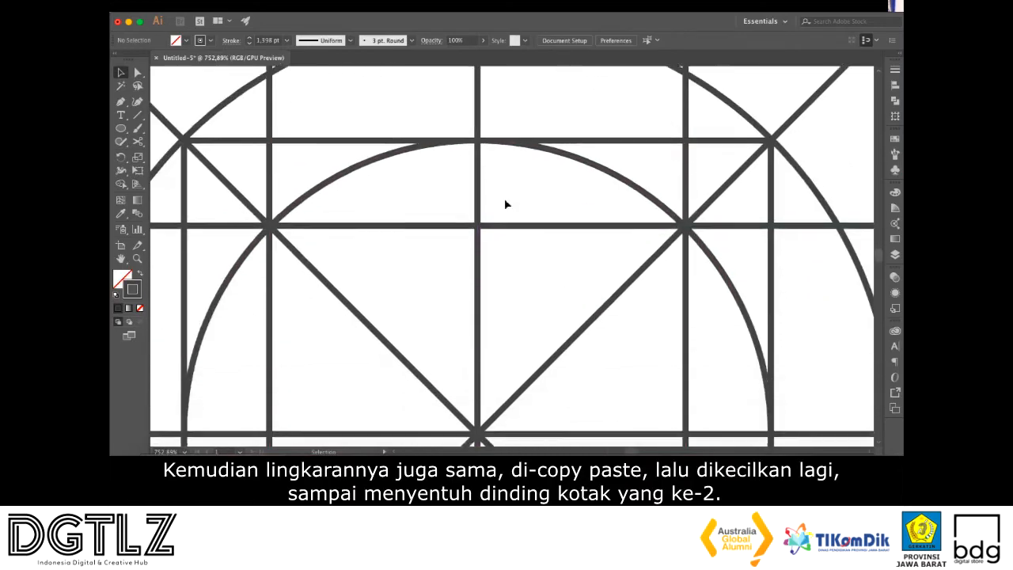
scroll(506, 204, down, 3)
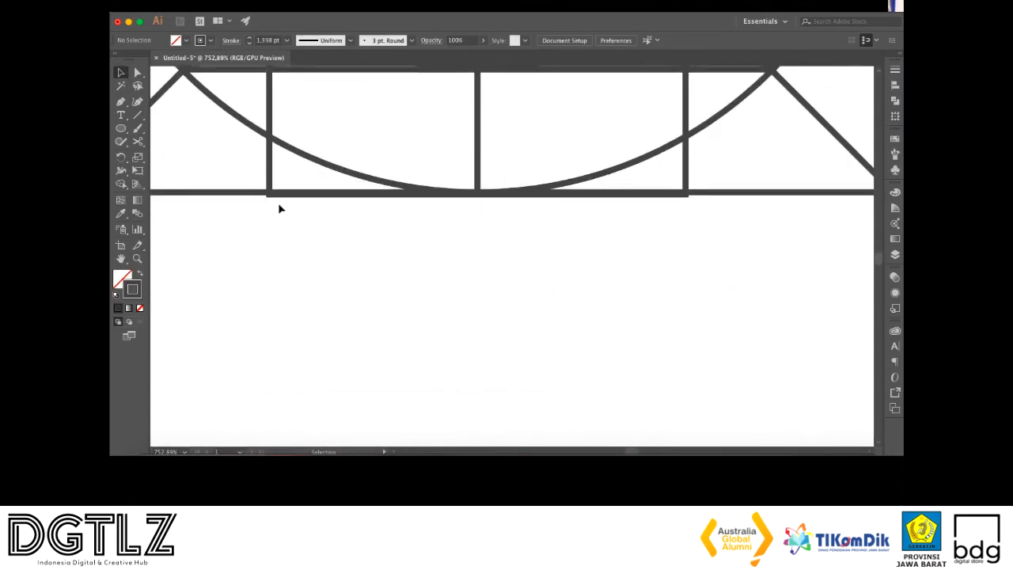
click(281, 195)
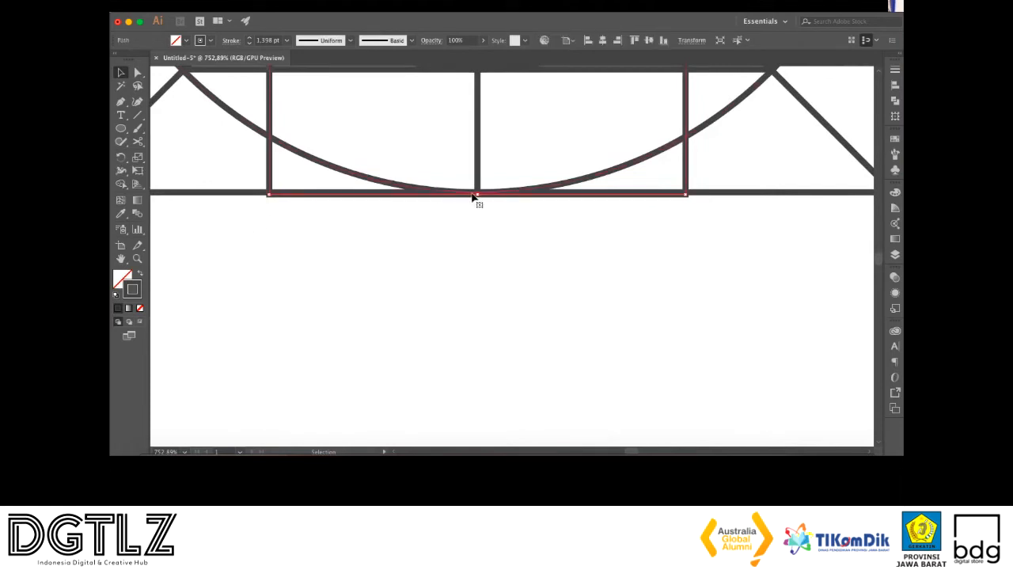
click(463, 217)
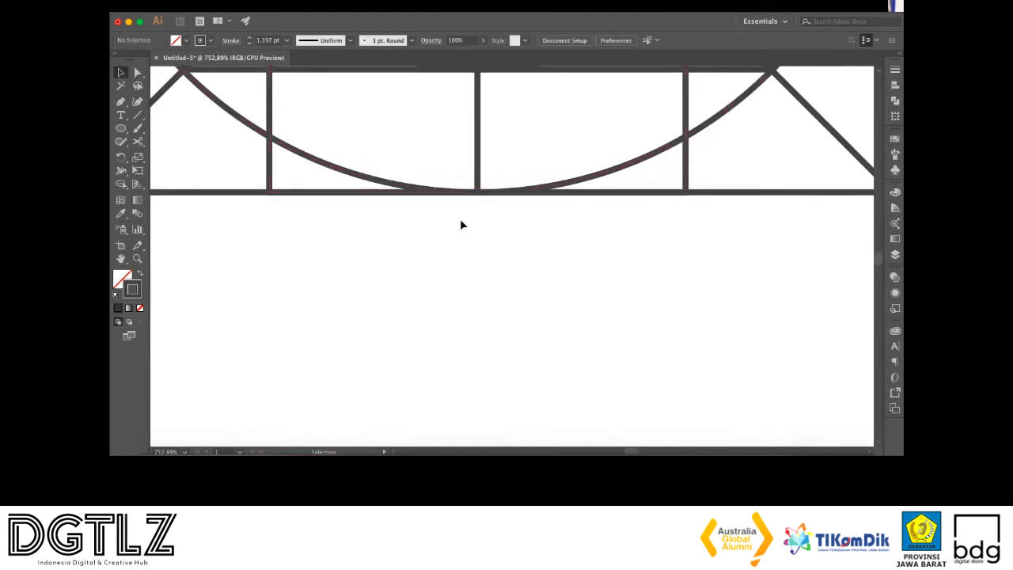
Copy the smallest circle in place and shrink the copy around its centre until it meets the inner square formed by the offset rectangles
scroll(459, 218, down, 3)
scroll(431, 216, up, 3)
scroll(389, 148, up, 6)
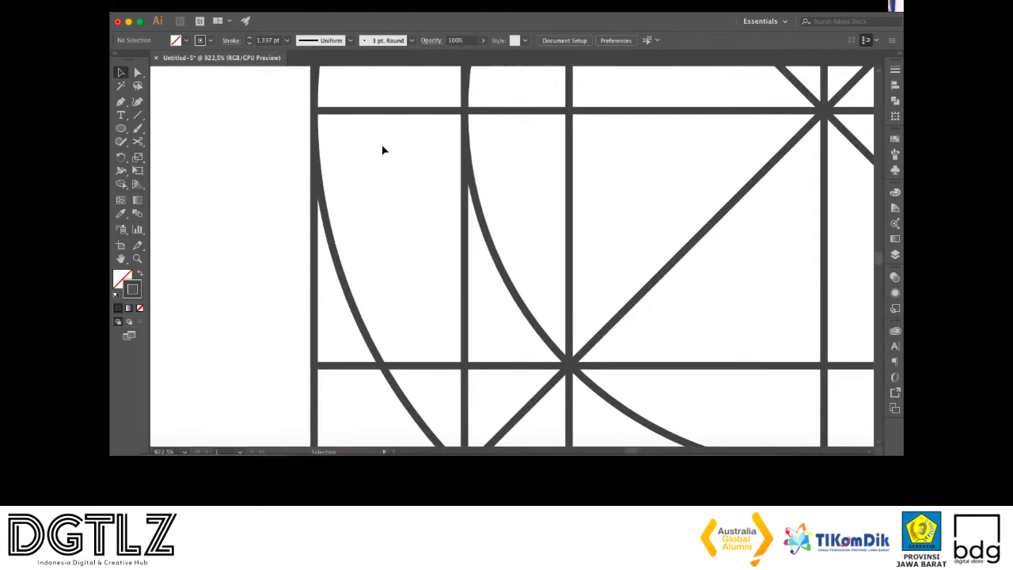
scroll(504, 333, right, 10)
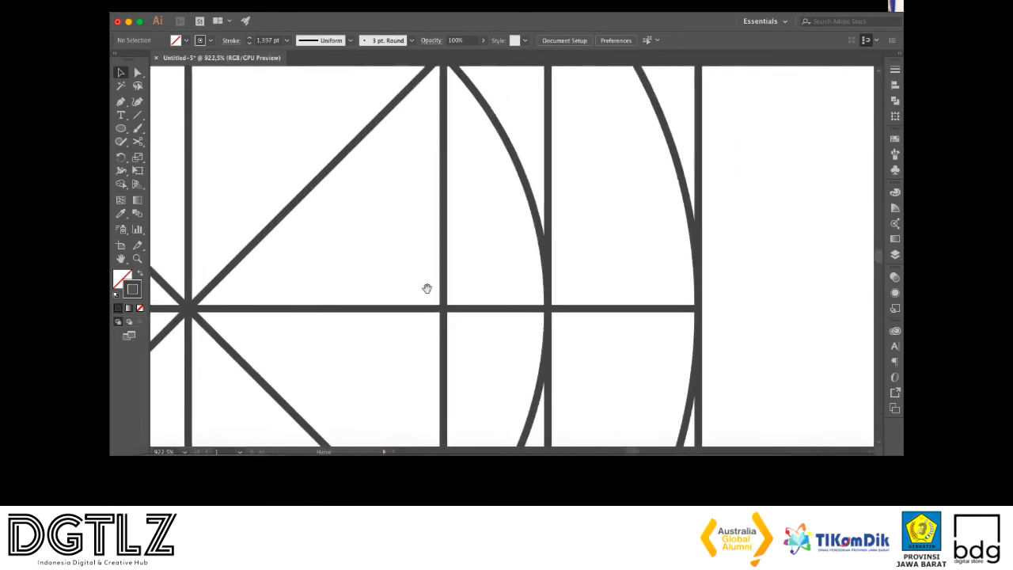
scroll(751, 418, down, 4)
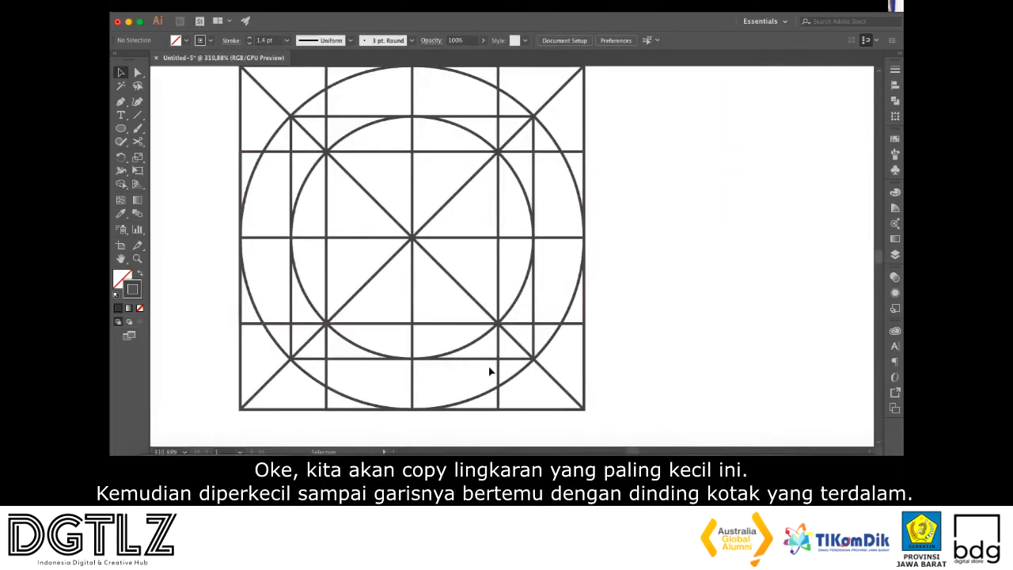
click(463, 129)
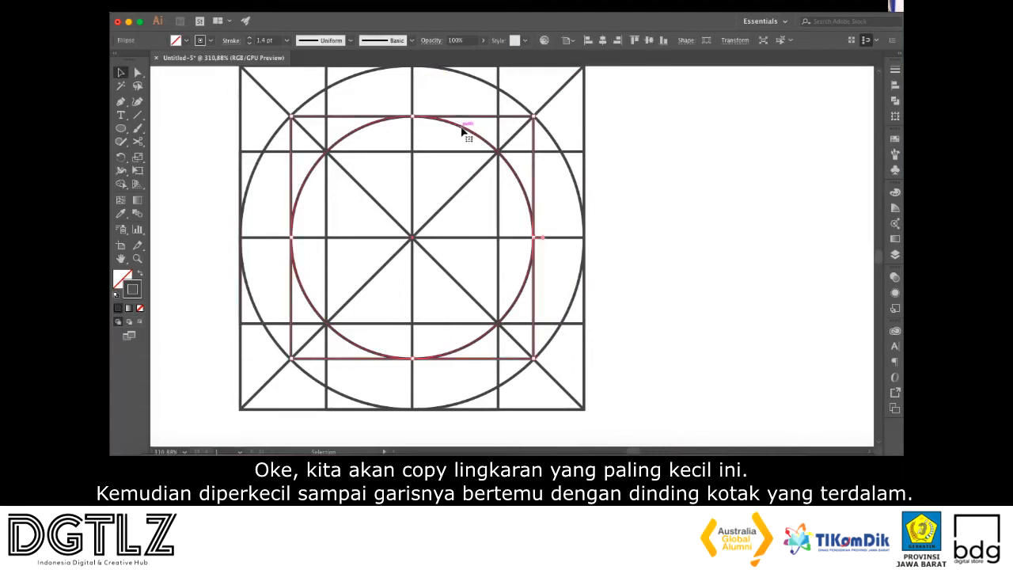
key(super+c)
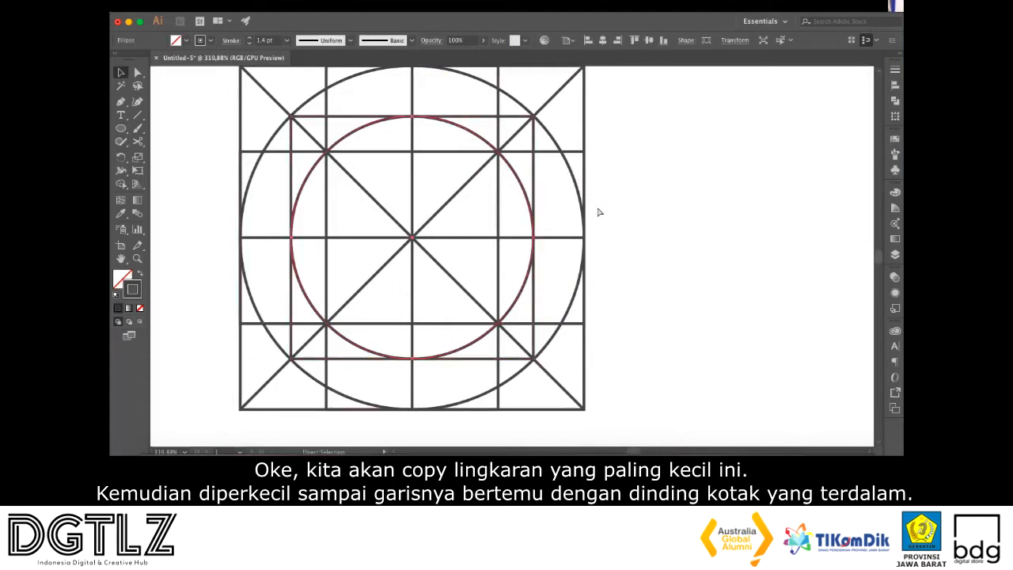
drag(534, 117, 511, 152)
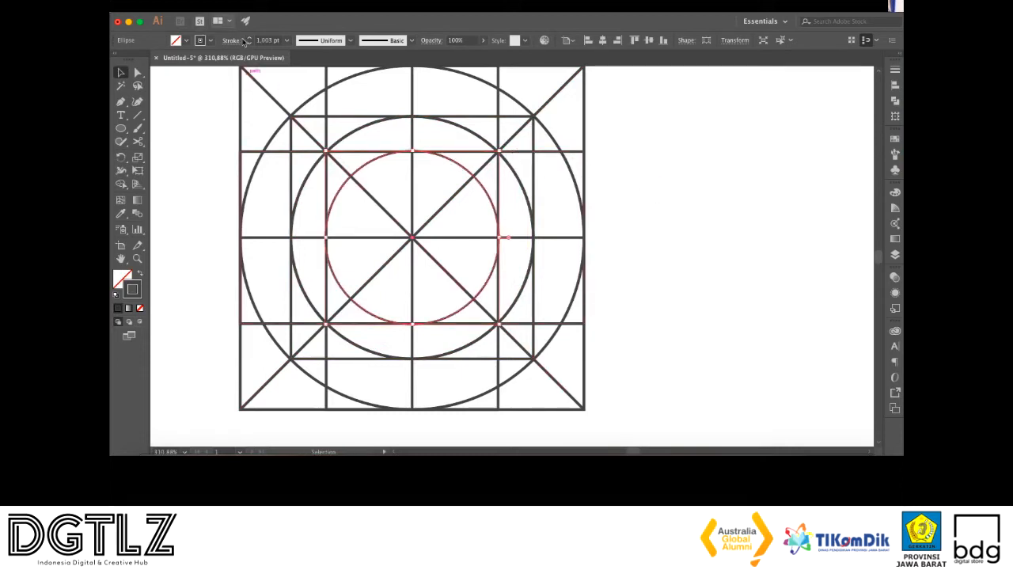
Set the stroke weight of the new innermost circle to 1,4 pt
text(1)
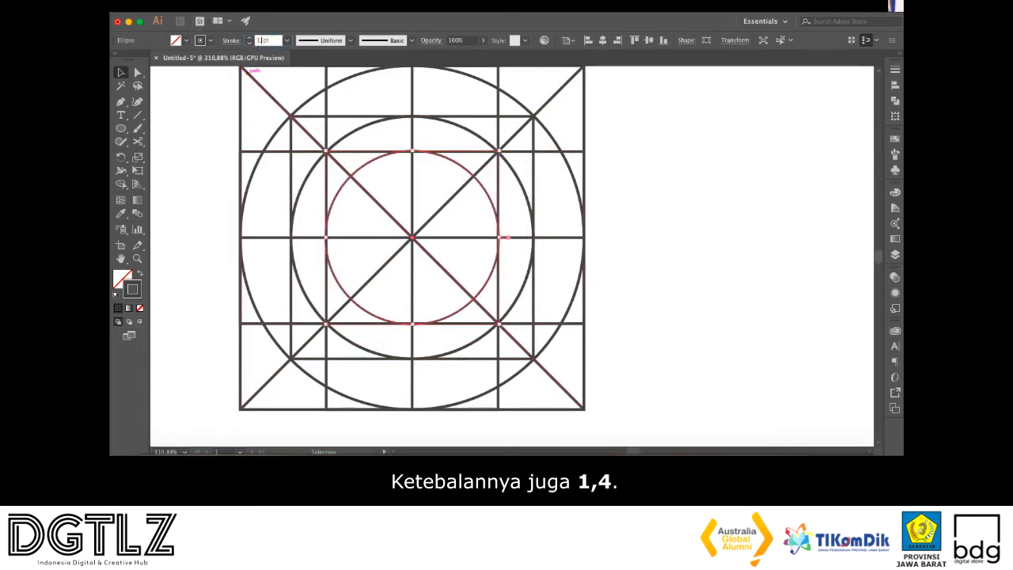
text(,4)
key(Return)
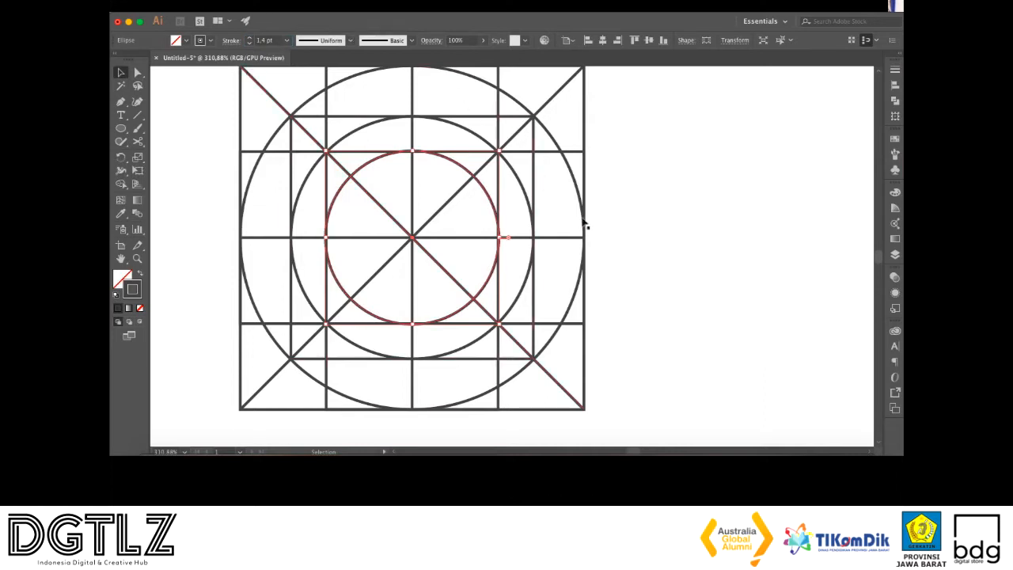
click(643, 215)
click(479, 152)
click(639, 219)
Fine-tune the innermost circle's size so its edge lines up exactly with the sides of the inner square
scroll(474, 206, up, 3)
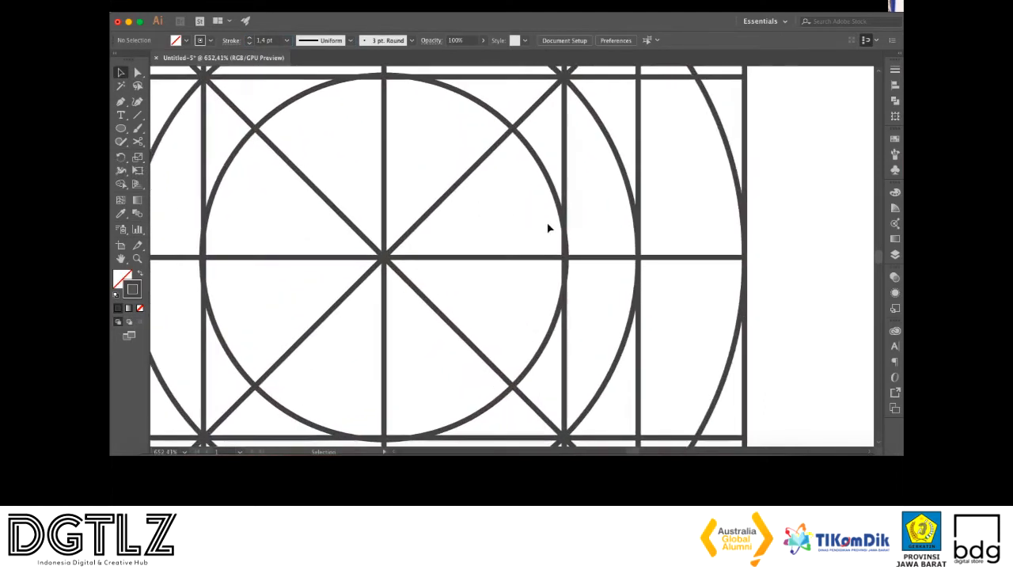
click(560, 205)
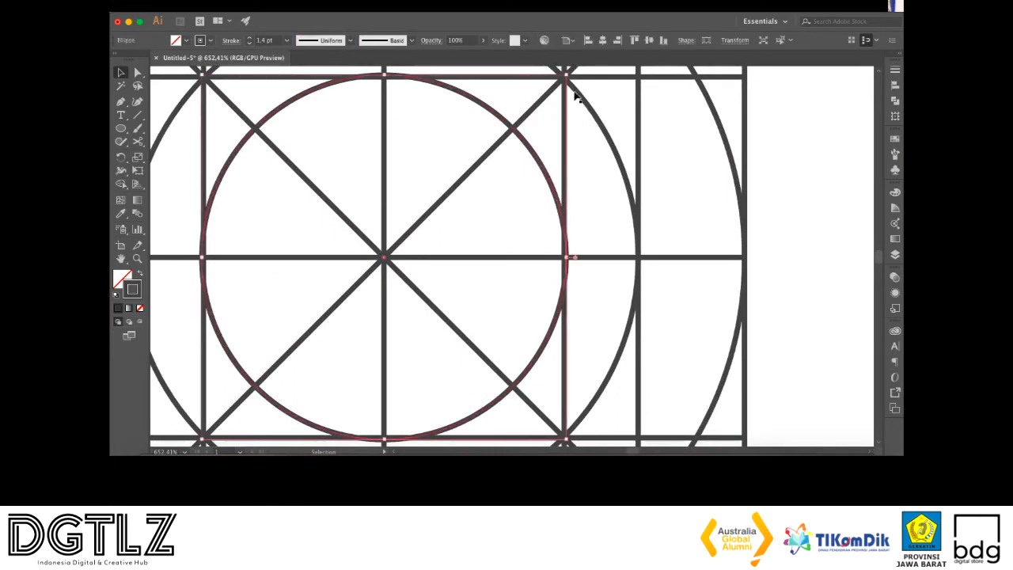
scroll(565, 77, up, 2)
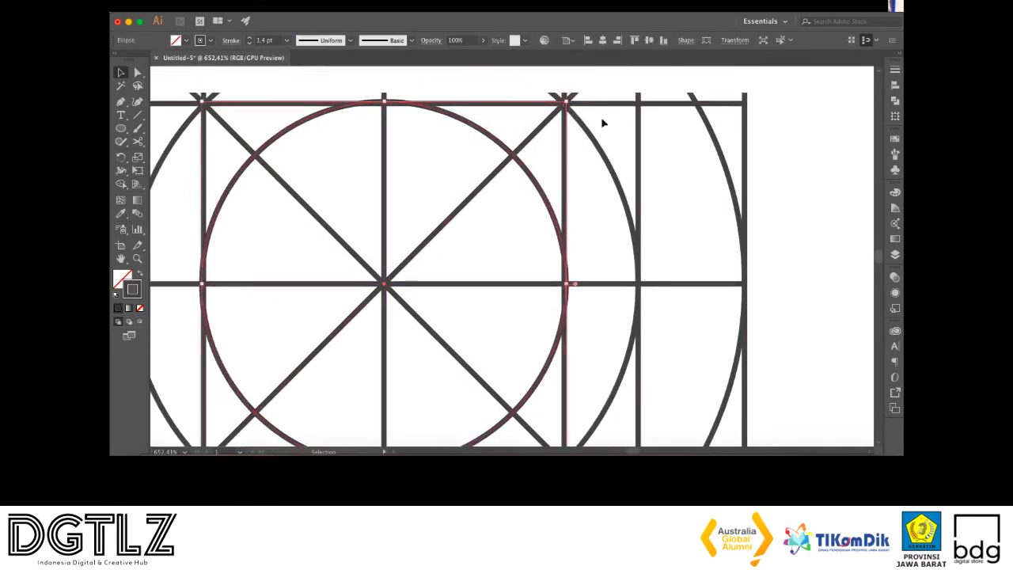
drag(564, 103, 563, 105)
click(761, 191)
scroll(761, 191, down, 4)
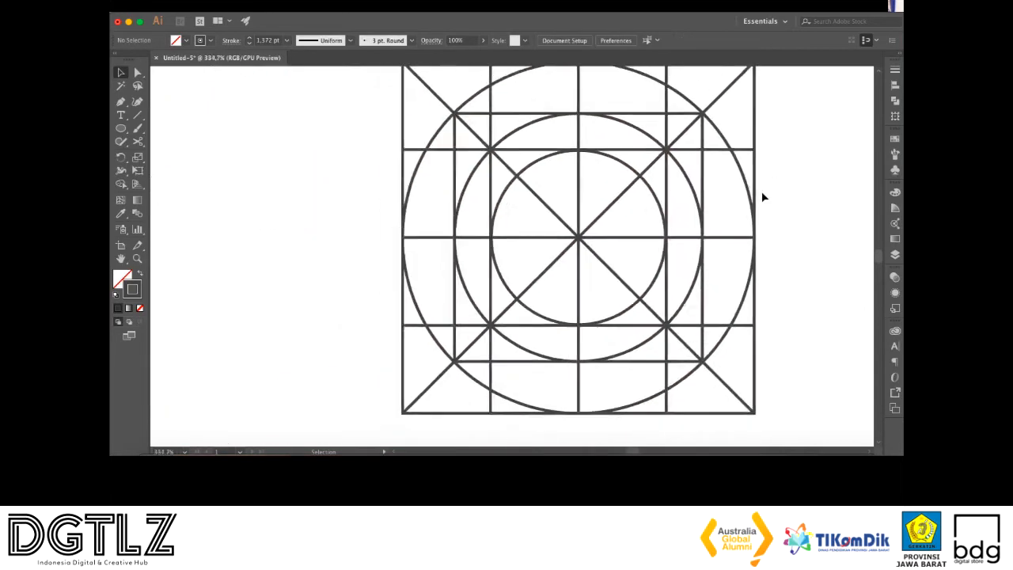
Restore the resized innermost circle's stroke weight to 1,4 pt
scroll(758, 183, up, 3)
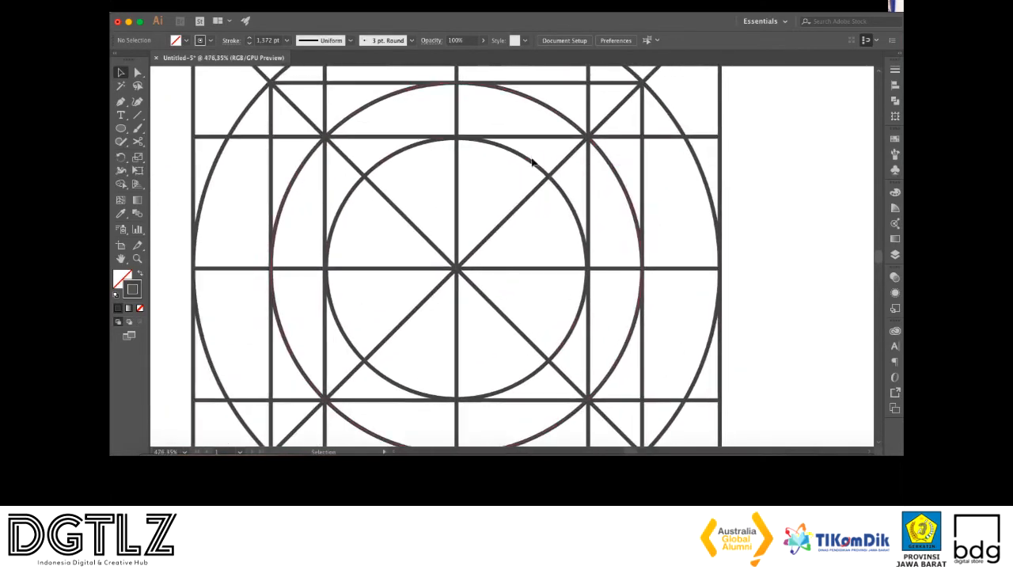
click(506, 162)
click(268, 39)
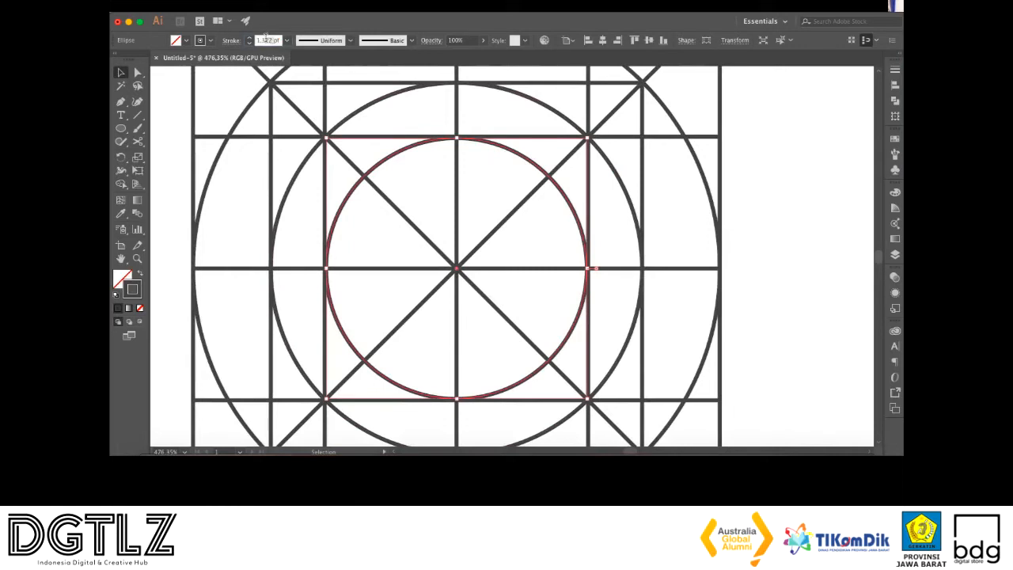
text(1pt)
key(Return)
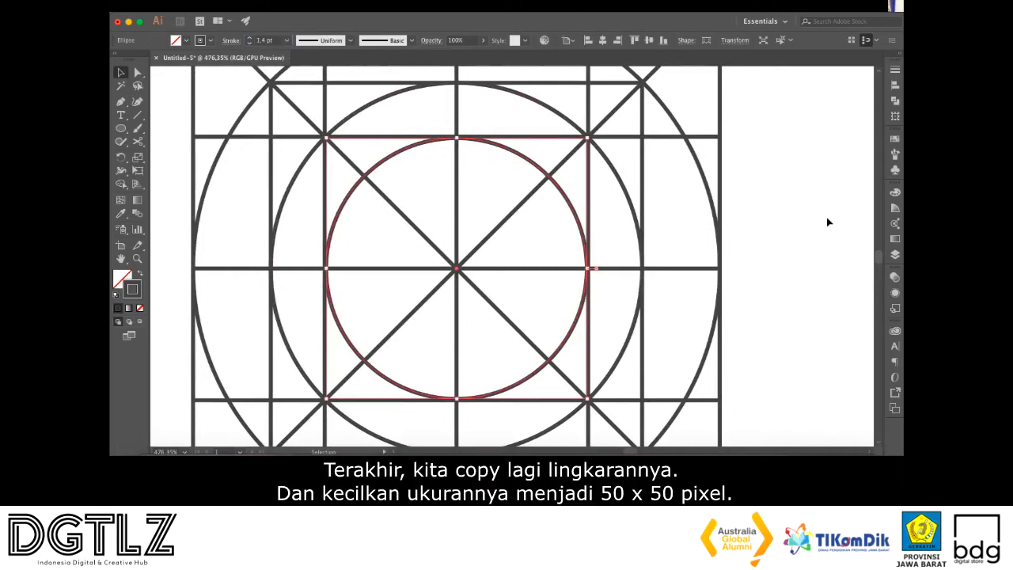
click(789, 229)
Duplicate the innermost circle in place and resize the copy to 50 × 50 px
drag(789, 228, 801, 208)
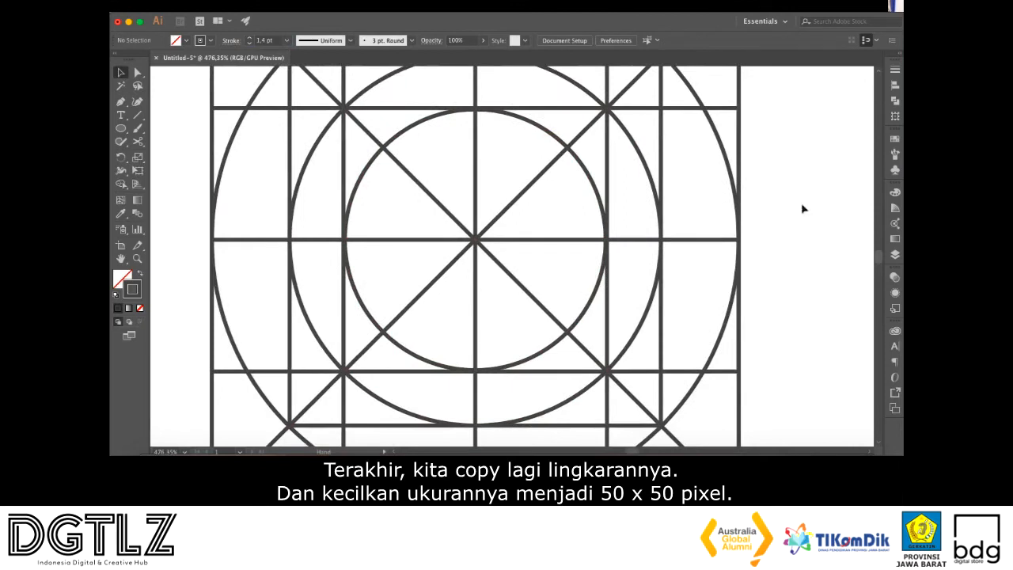
click(582, 166)
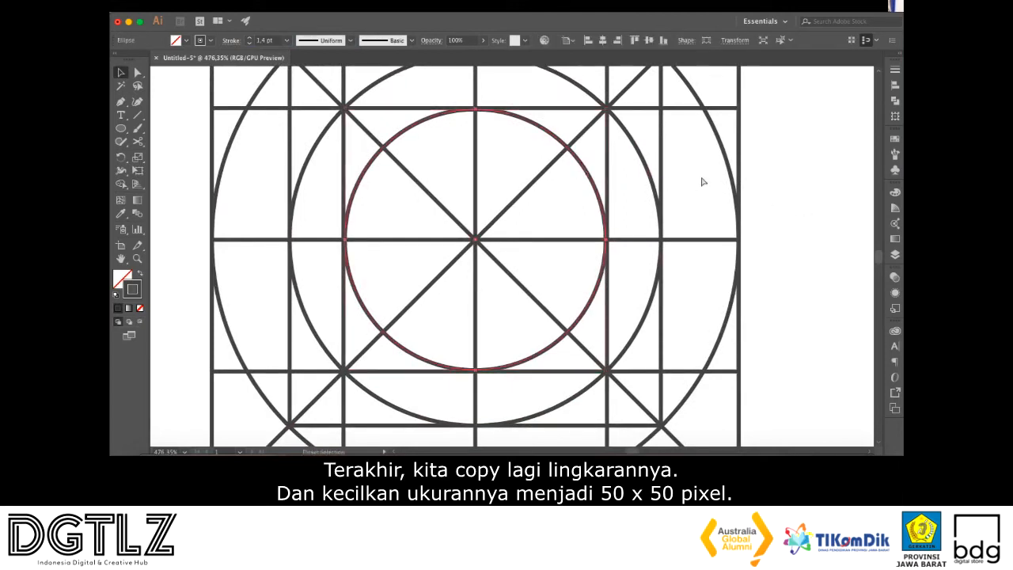
key(v)
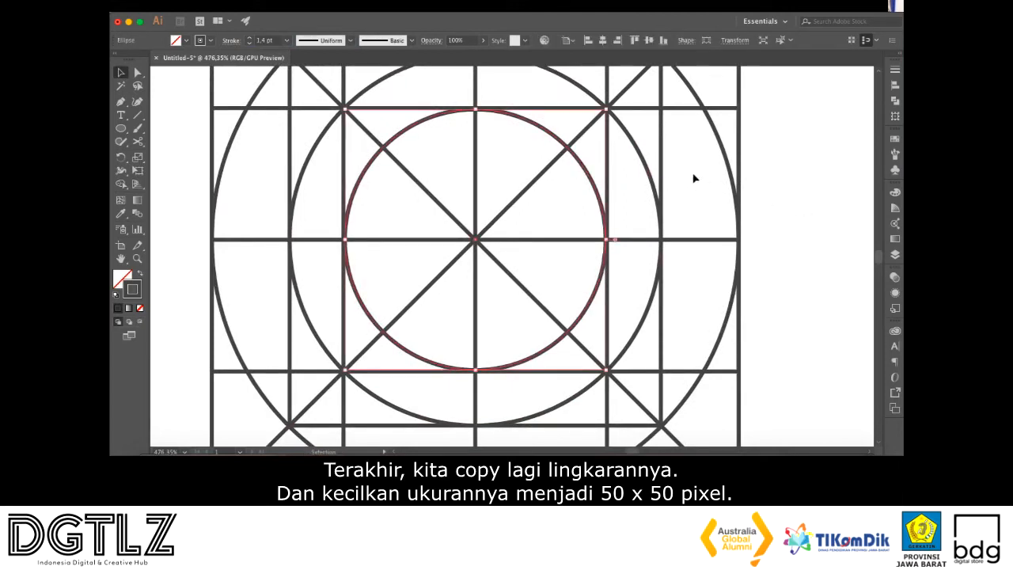
click(735, 40)
click(706, 57)
text(50)
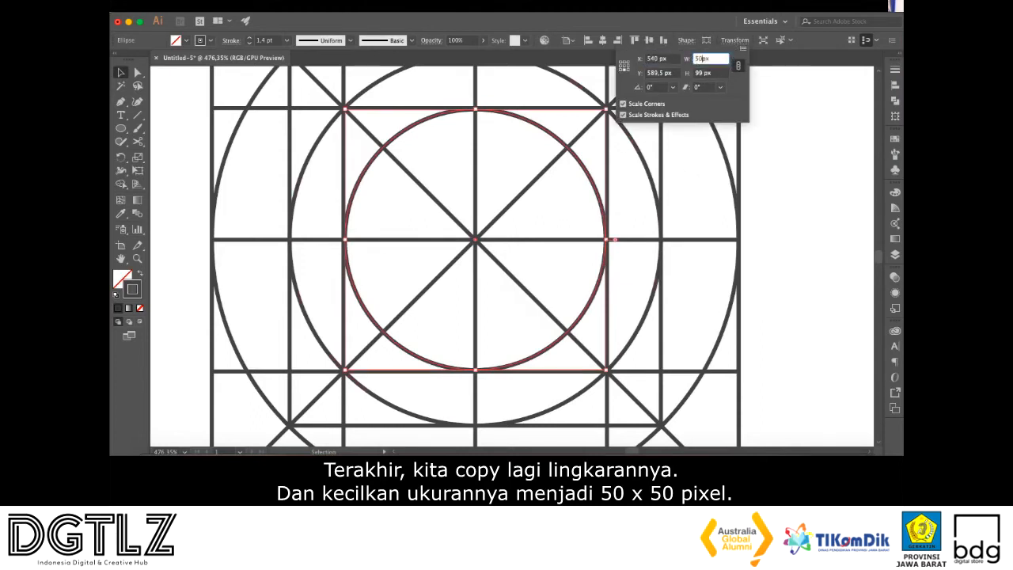
click(704, 74)
text(50)
key(Return)
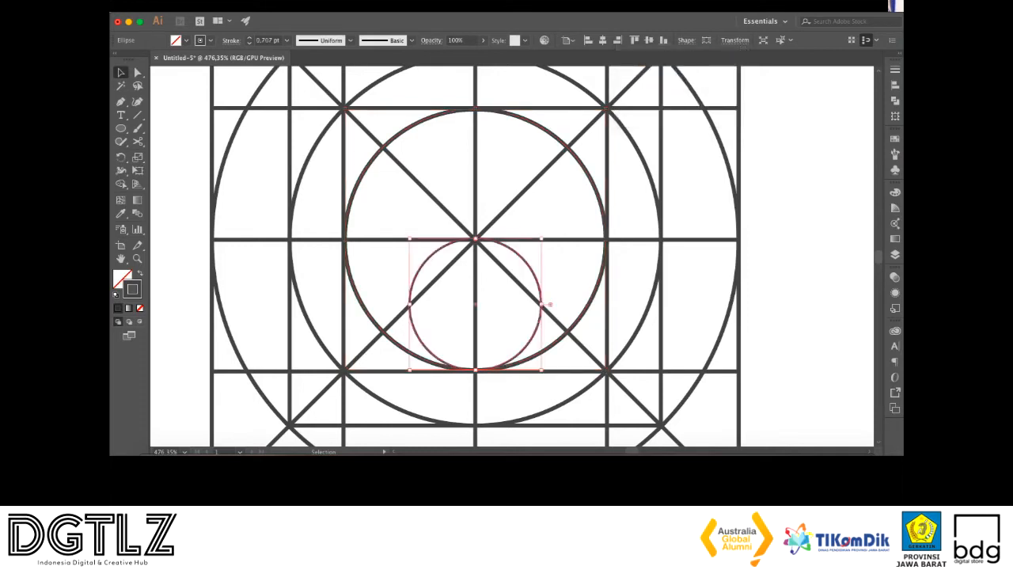
Set the 50 px circle's stroke weight to 1,4 pt
click(813, 193)
click(512, 358)
click(269, 39)
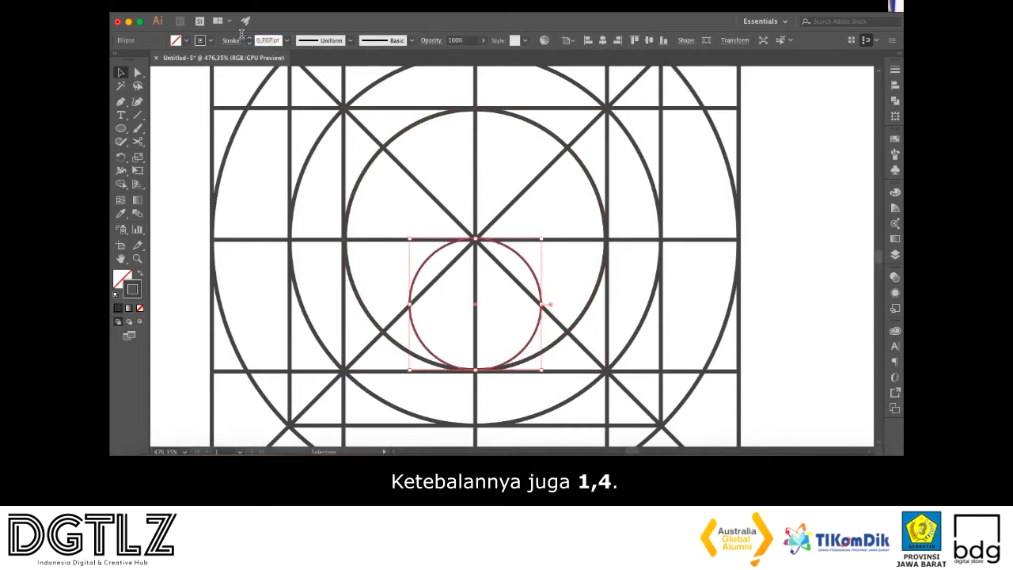
text(1,4)
key(Return)
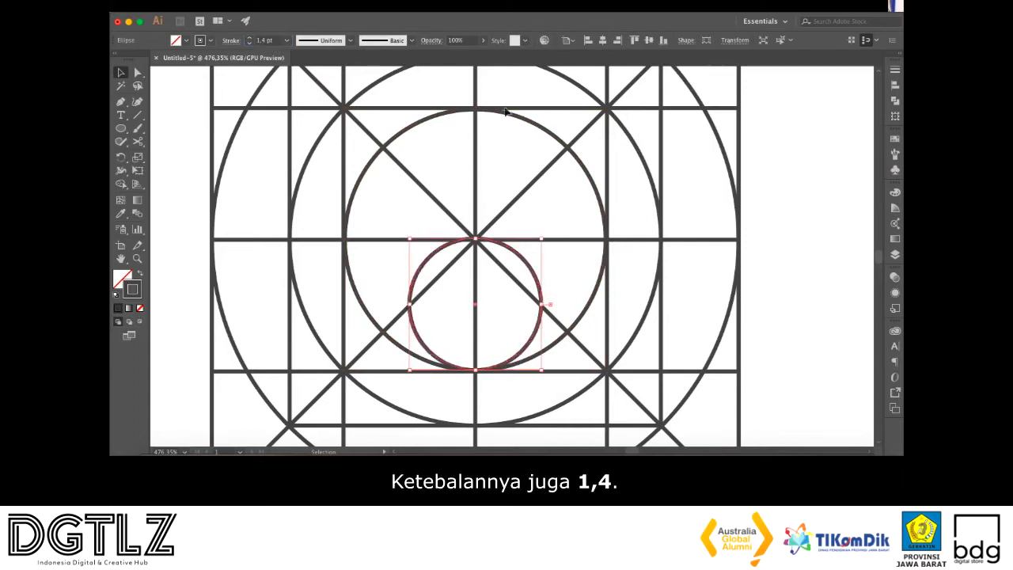
click(805, 289)
Move the 50 px circle onto the grid's centre and align it by its horizontal and vertical centres
drag(534, 336, 534, 273)
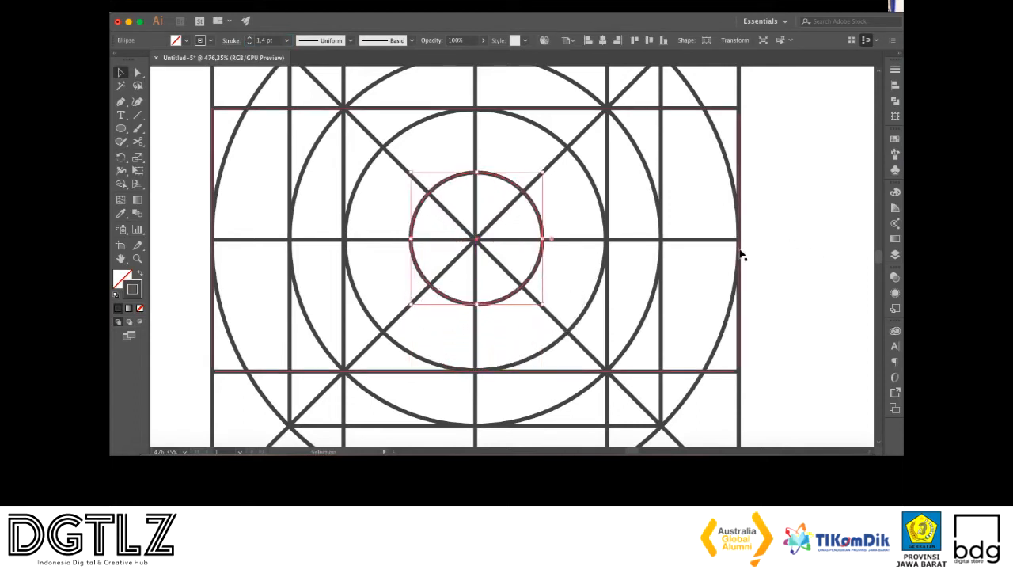
click(602, 39)
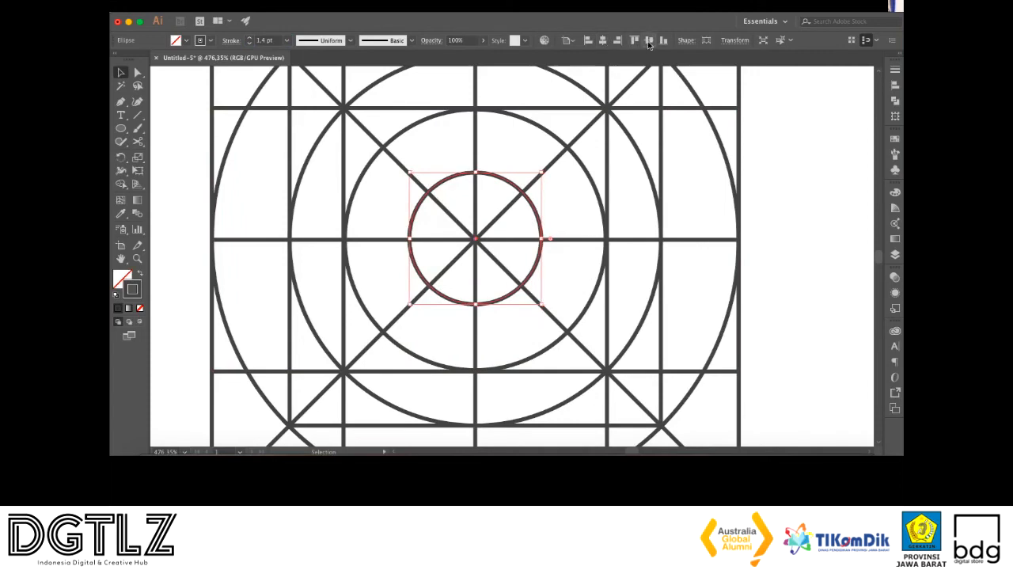
click(648, 39)
click(784, 209)
scroll(785, 210, down, 6)
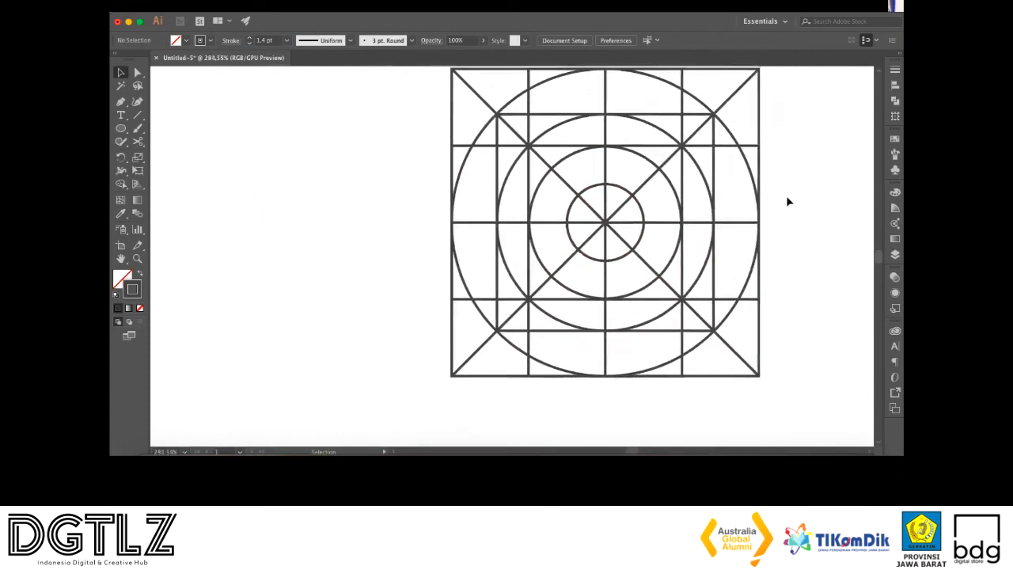
scroll(765, 202, up, 1)
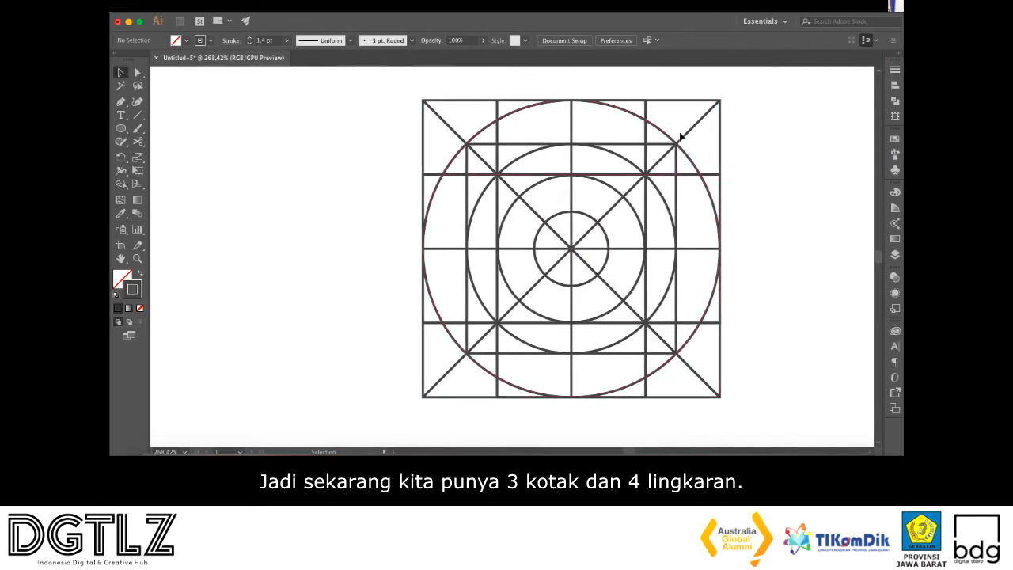
click(609, 175)
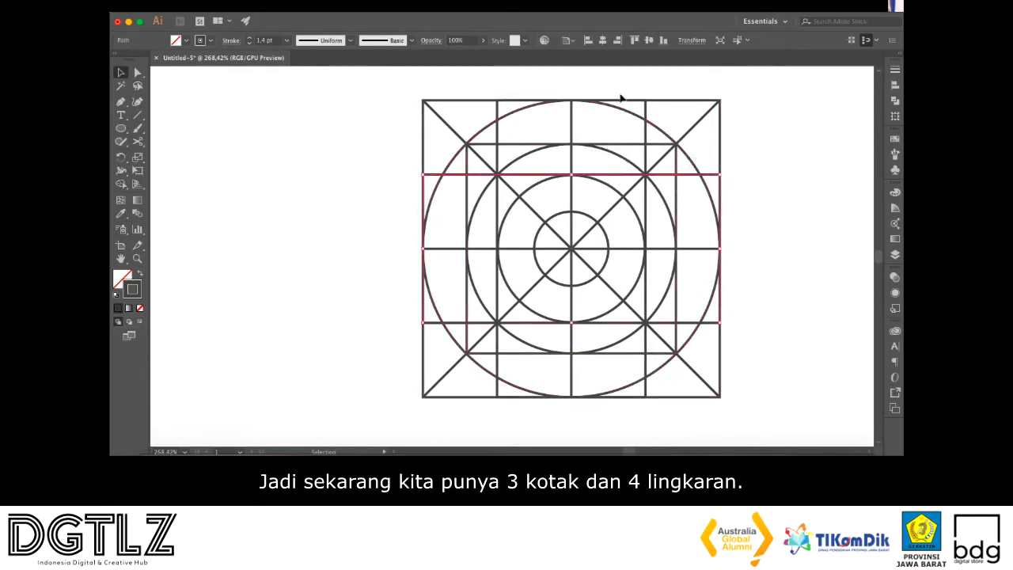
click(769, 156)
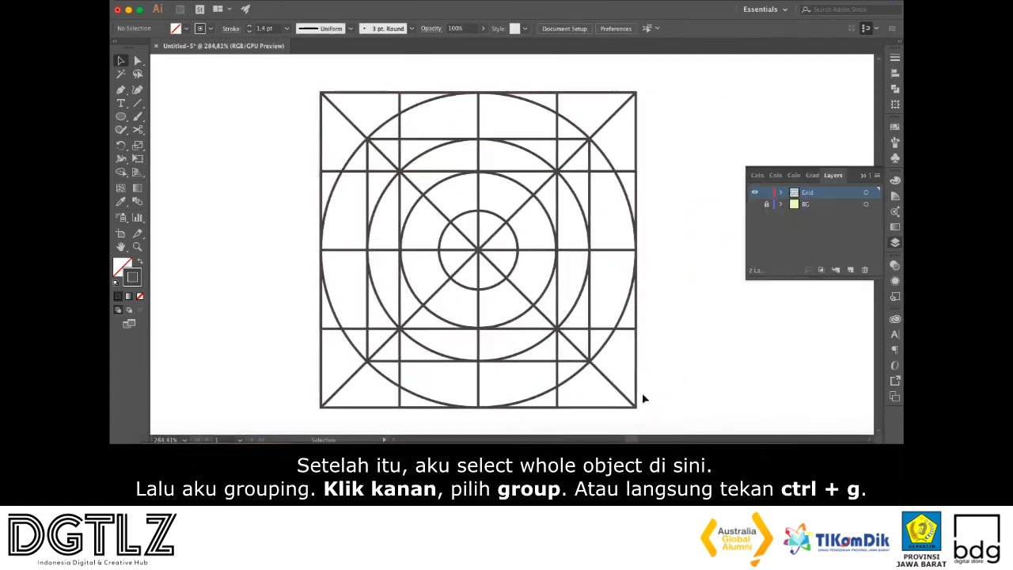
Select all the shapes and lines of the icon grid and group them
drag(312, 79, 646, 424)
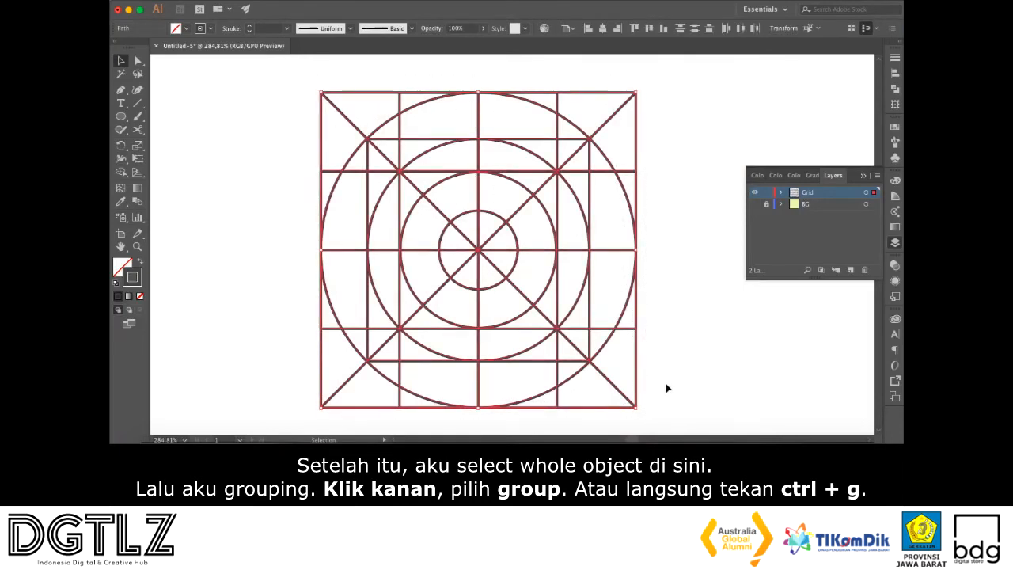
right_click(533, 253)
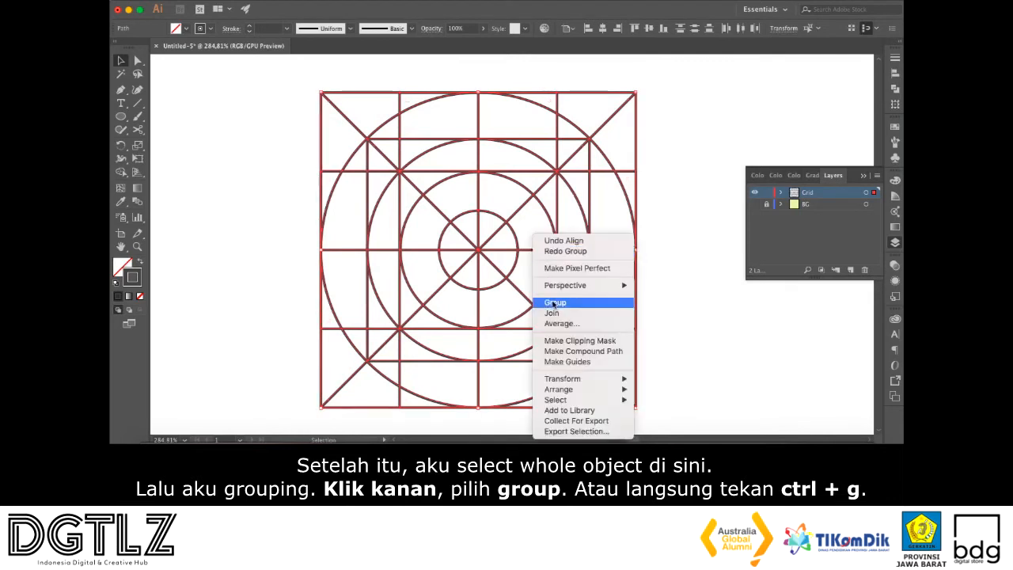
click(554, 303)
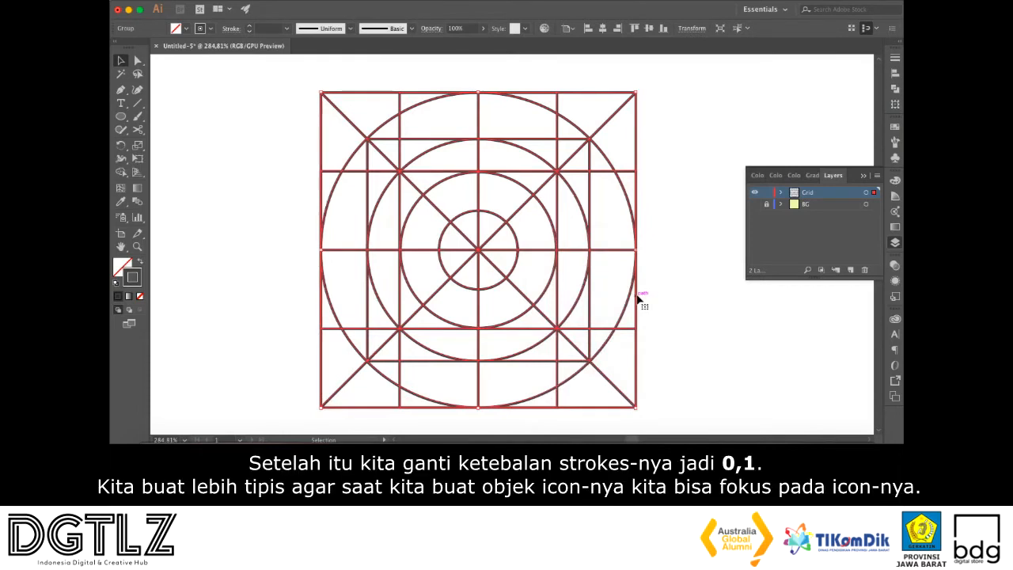
Thin the grid group's stroke weight to 0,1 pt and set its opacity to 80%
click(265, 28)
key(Return)
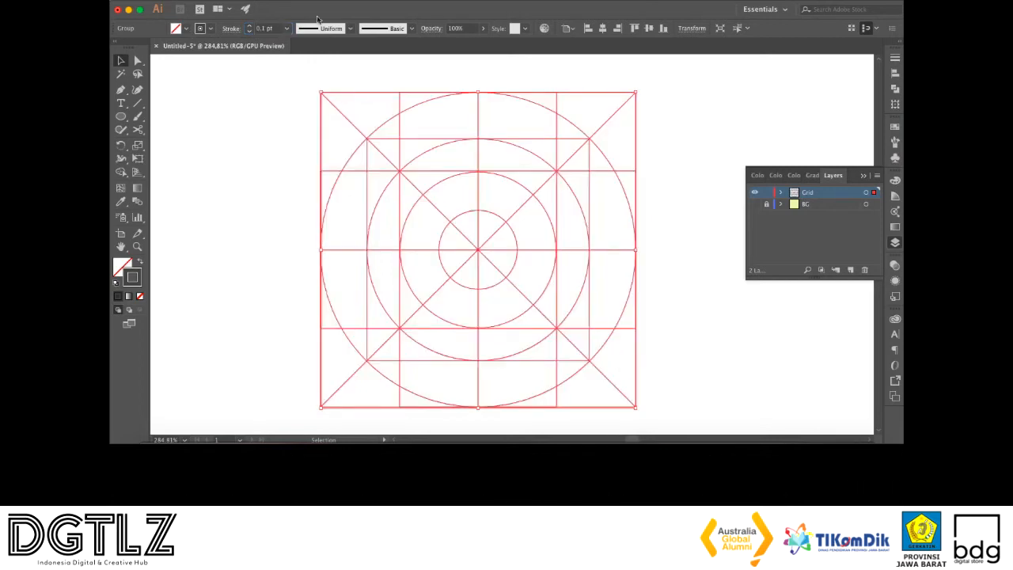
click(456, 30)
text(80)
key(Return)
click(679, 108)
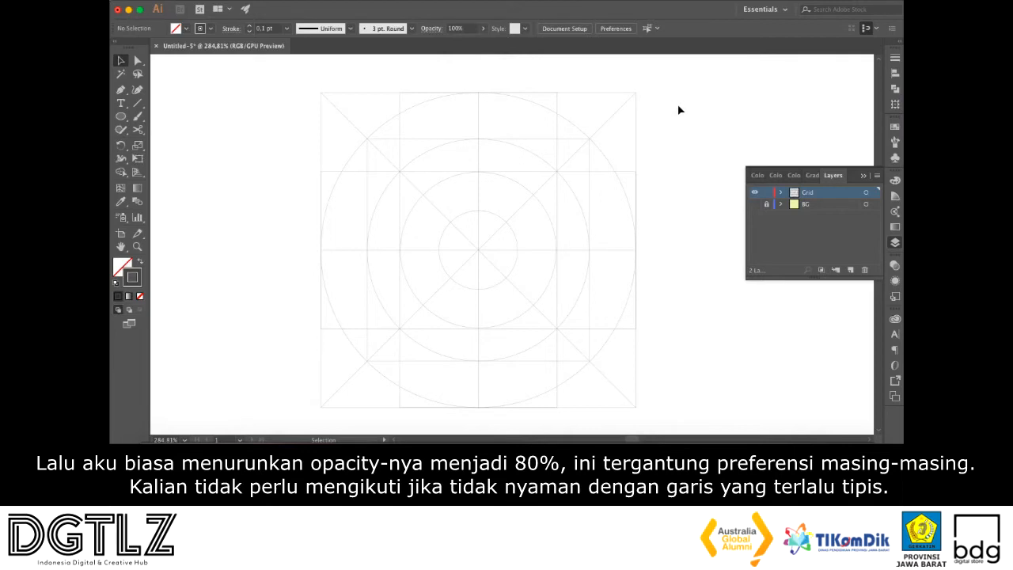
scroll(619, 160, up, 5)
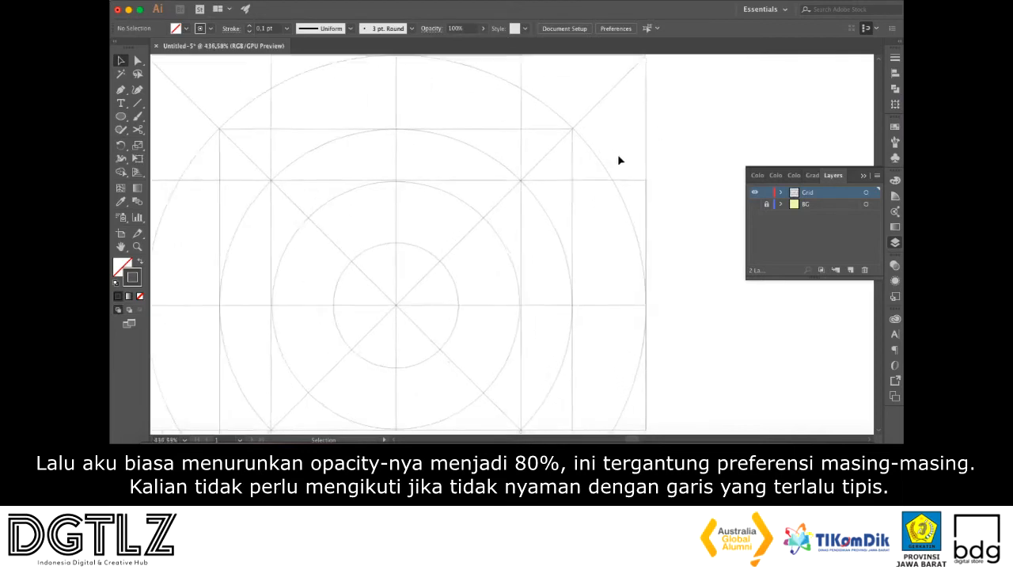
scroll(619, 160, up, 3)
scroll(619, 160, left, 5)
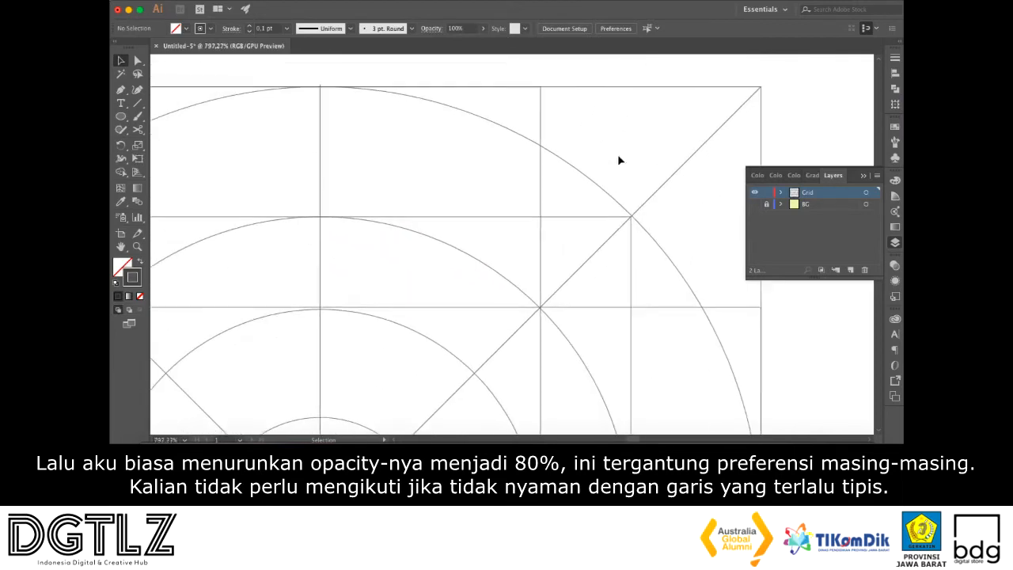
Shorten the vertical centre line's upper end so that it stops at the grid's top edge
scroll(619, 160, left, 2)
scroll(620, 160, up, 1)
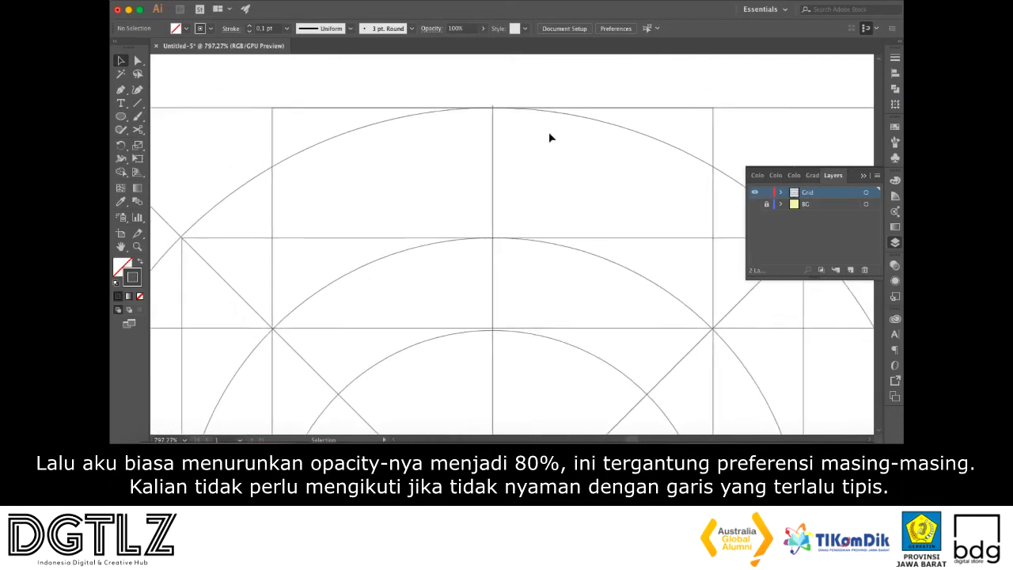
scroll(501, 110, up, 2)
scroll(501, 110, up, 2)
scroll(383, 123, up, 3)
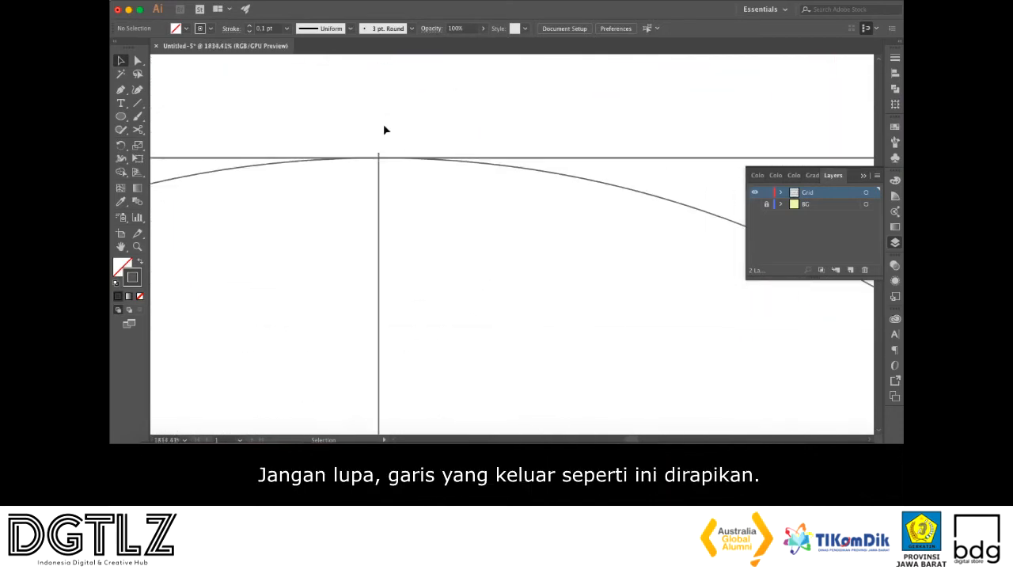
click(380, 177)
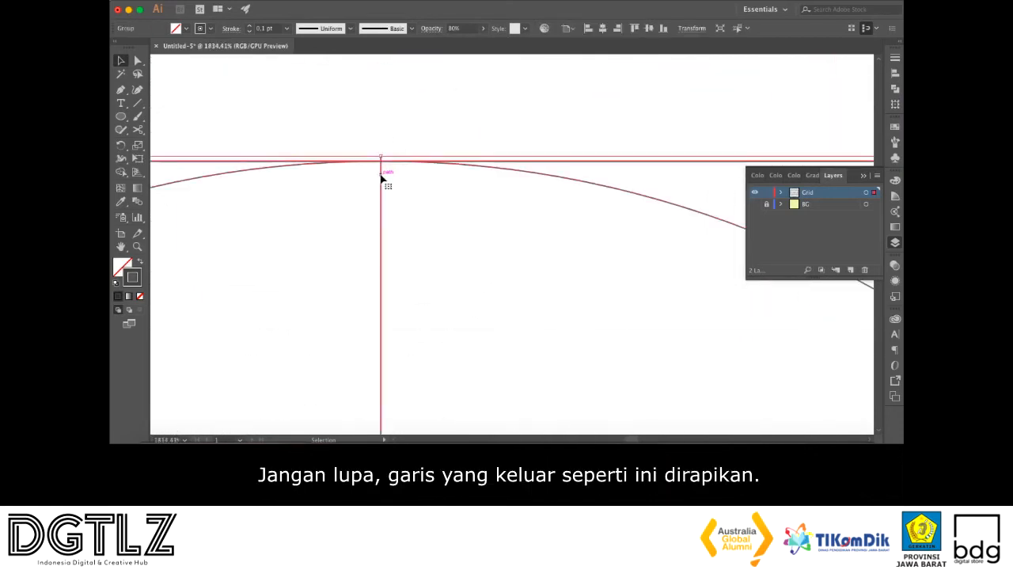
key(a)
scroll(385, 108, up, 4)
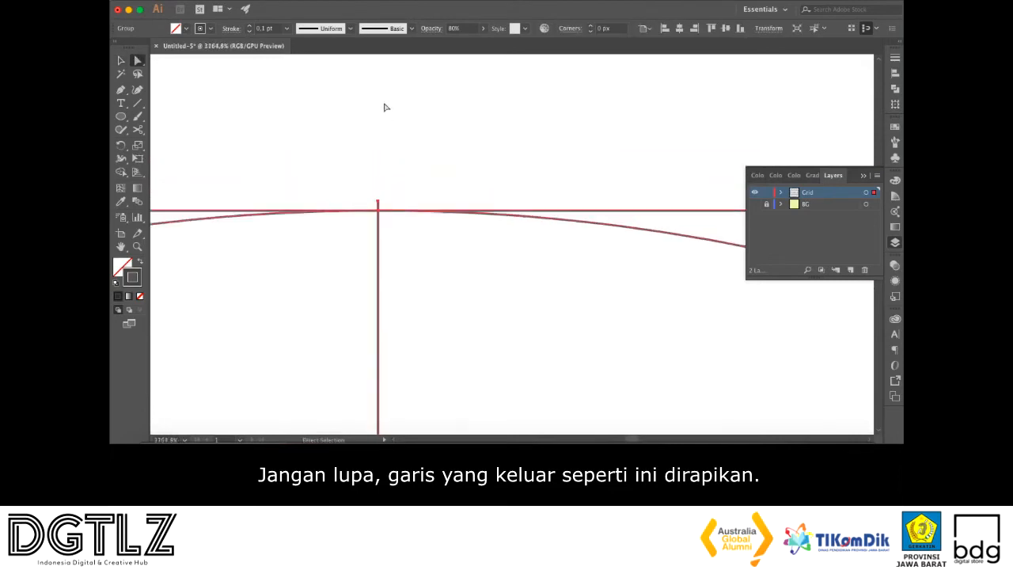
drag(390, 206, 683, 119)
click(428, 161)
click(452, 156)
Check the grid's left edge and lower-left corner for lines that stick out past the outer square
scroll(453, 154, down, 8)
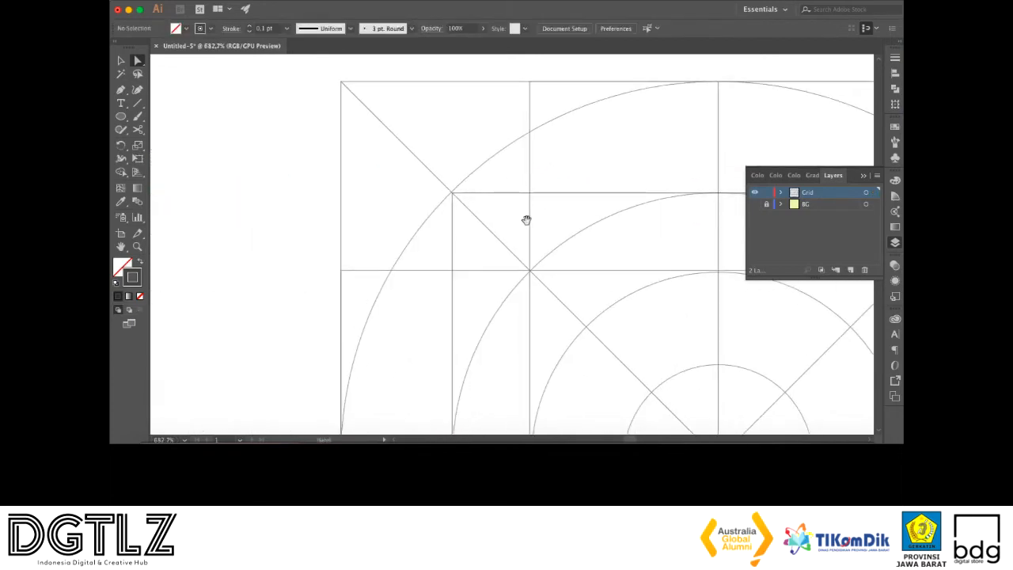
drag(510, 259, 475, 145)
scroll(231, 171, up, 5)
scroll(377, 200, down, 10)
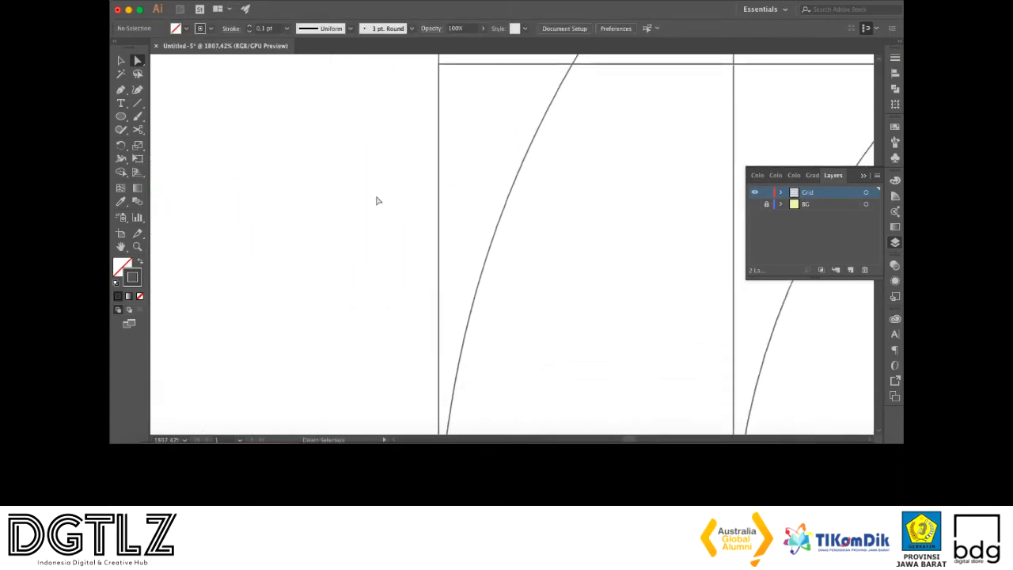
scroll(399, 267, down, 4)
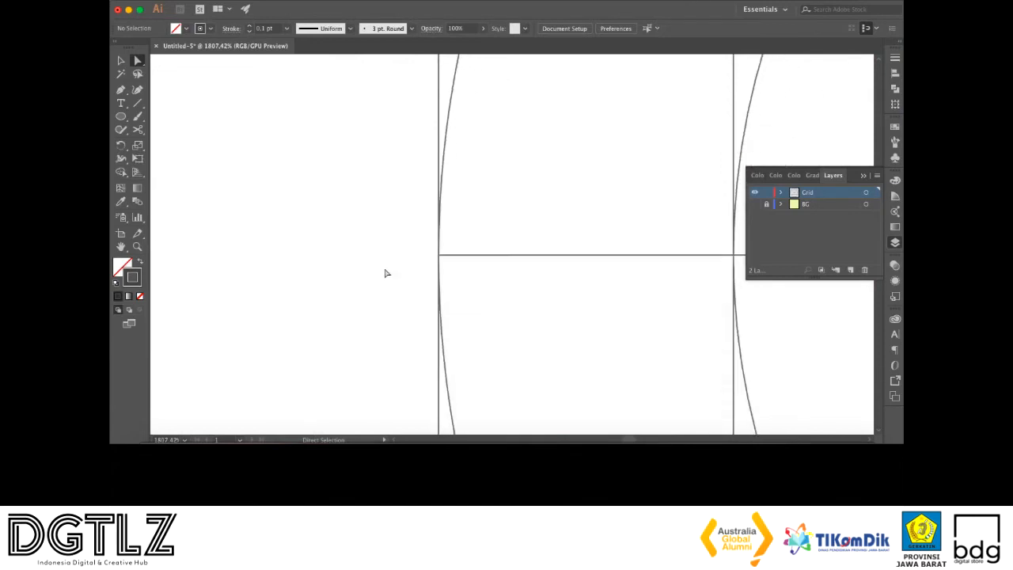
scroll(317, 265, down, 8)
scroll(269, 305, up, 6)
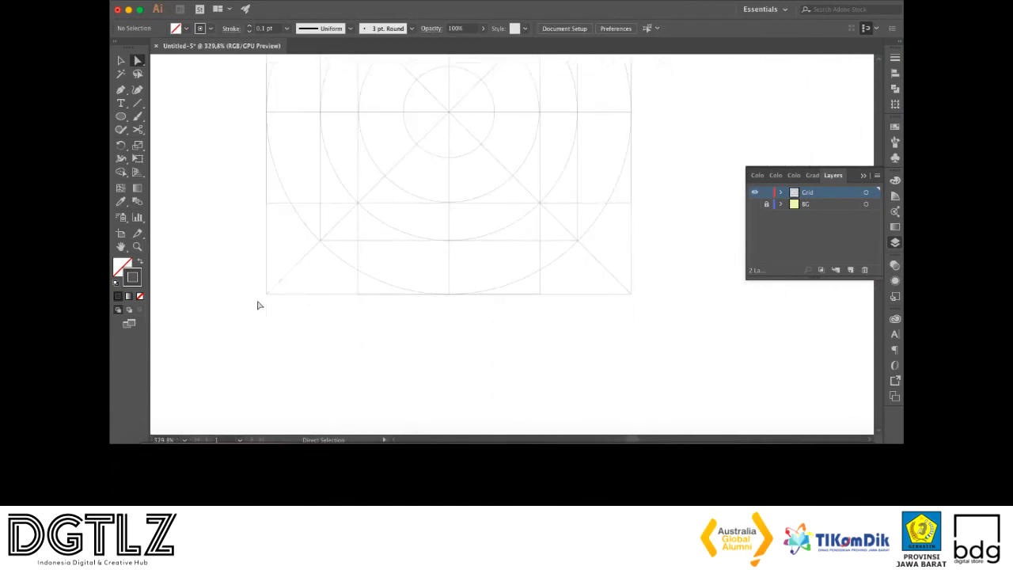
drag(291, 173, 253, 133)
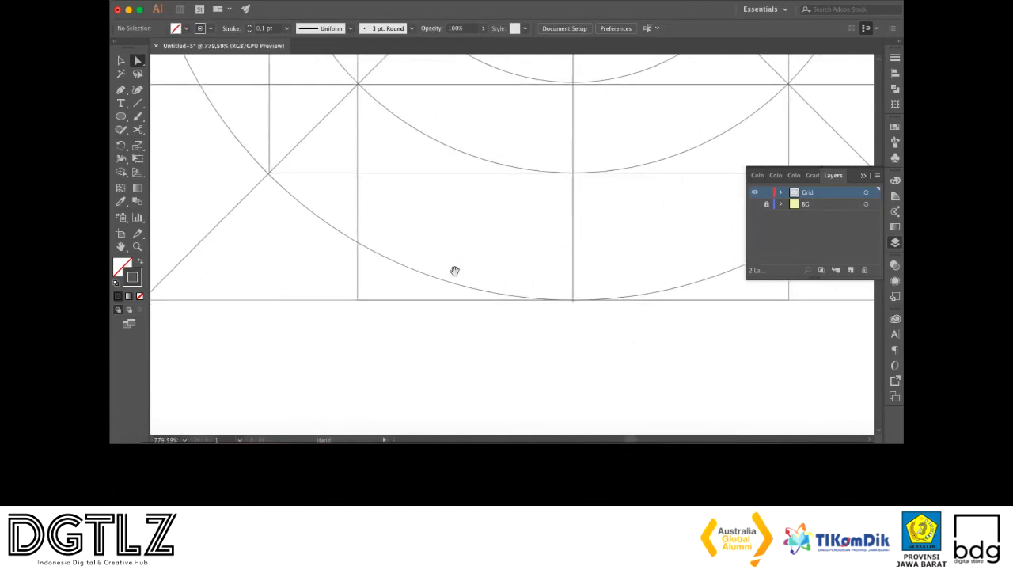
Shorten the vertical centre line's lower end so that it stops at the grid's bottom edge
drag(563, 318, 470, 315)
scroll(470, 319, up, 1)
scroll(470, 319, up, 4)
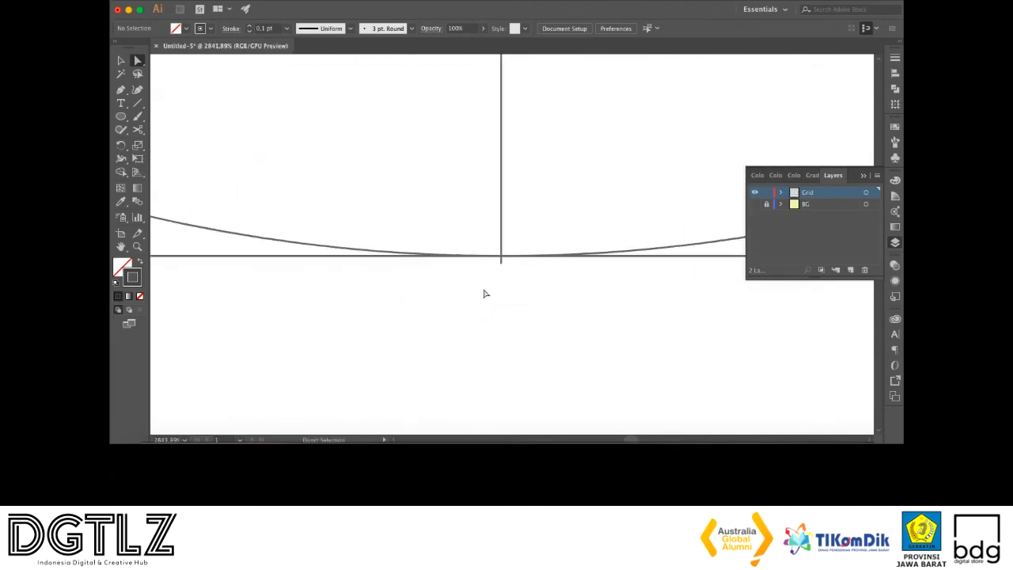
click(501, 262)
drag(501, 265, 447, 282)
click(532, 282)
scroll(533, 282, down, 4)
scroll(498, 222, down, 6)
scroll(507, 237, down, 4)
key(v)
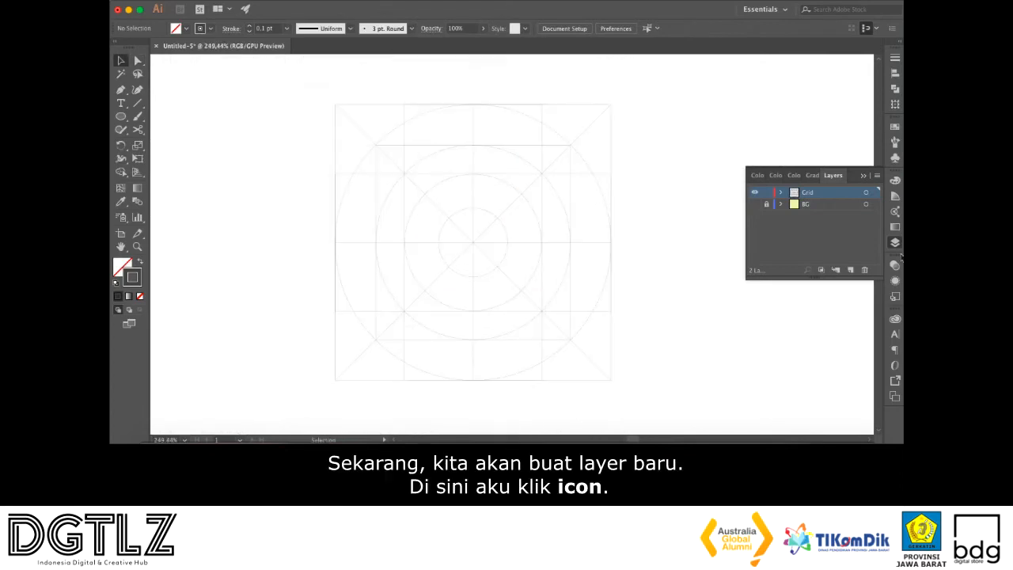
Create a new layer above the Grid layer and name it Icon
click(851, 271)
double_click(813, 192)
text(Icon)
key(Return)
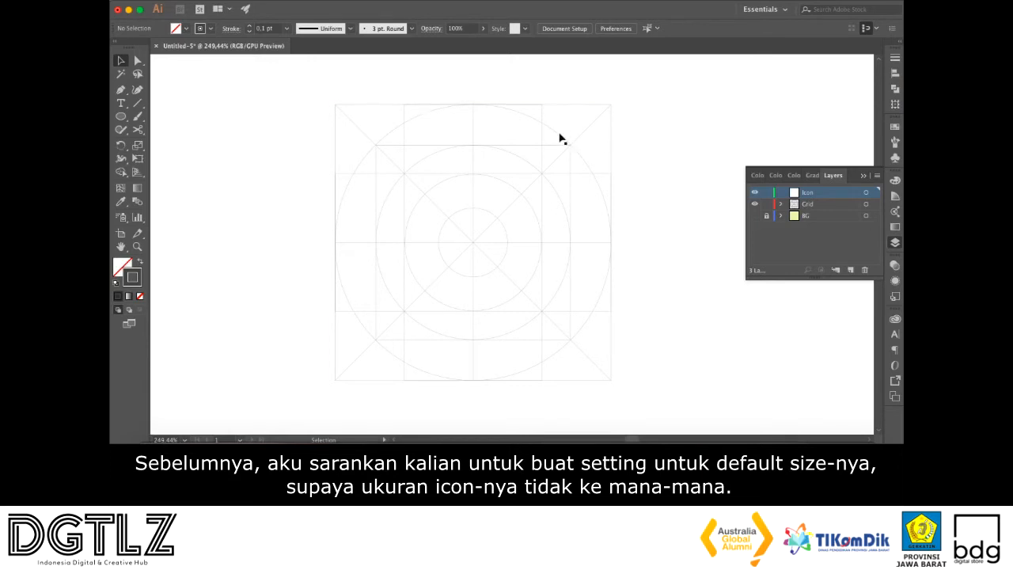
Inside the grid group, colour the stroke of the second-largest square red (ED0A1B)
scroll(518, 142, up, 2)
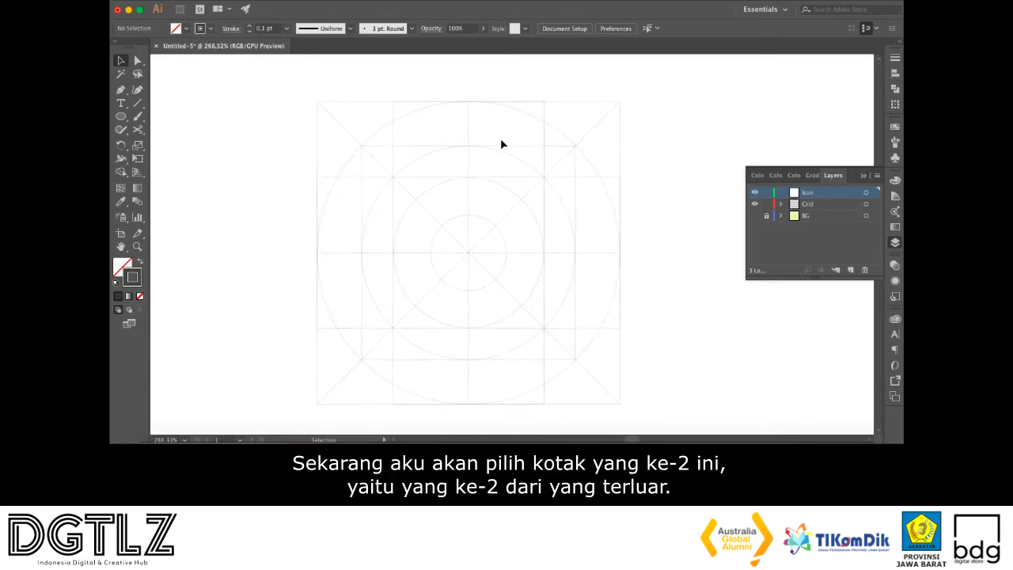
double_click(375, 149)
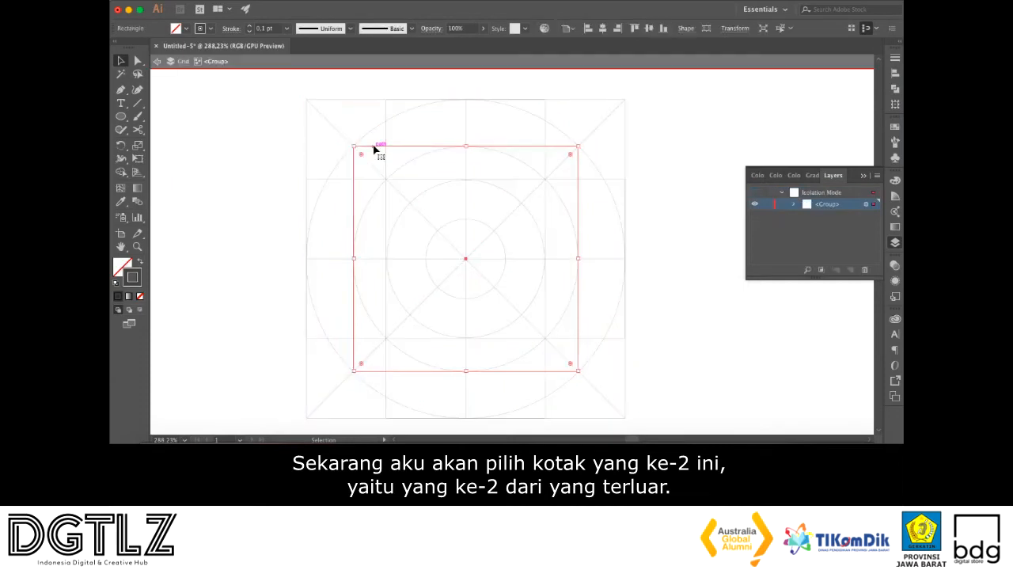
double_click(132, 280)
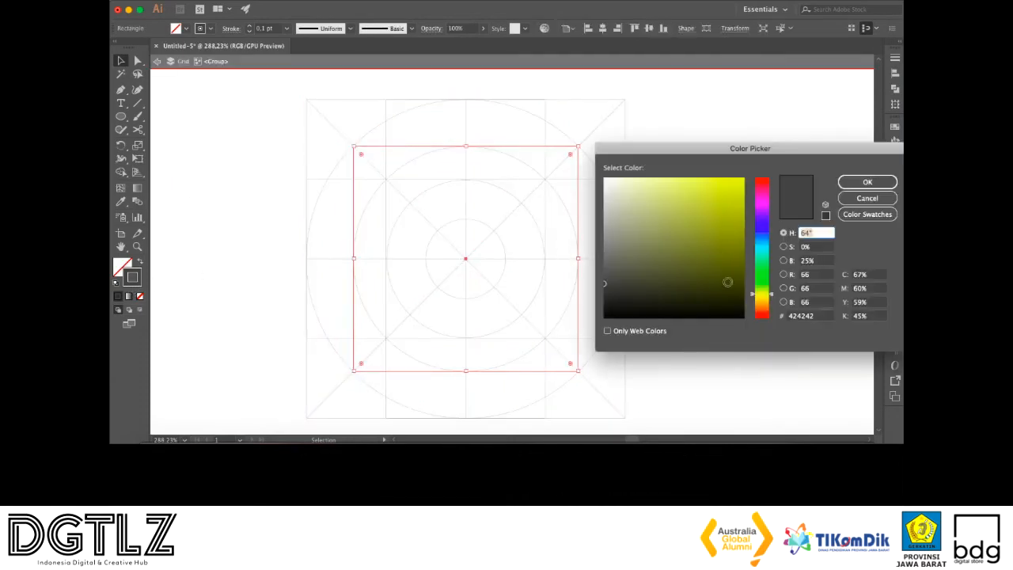
click(762, 310)
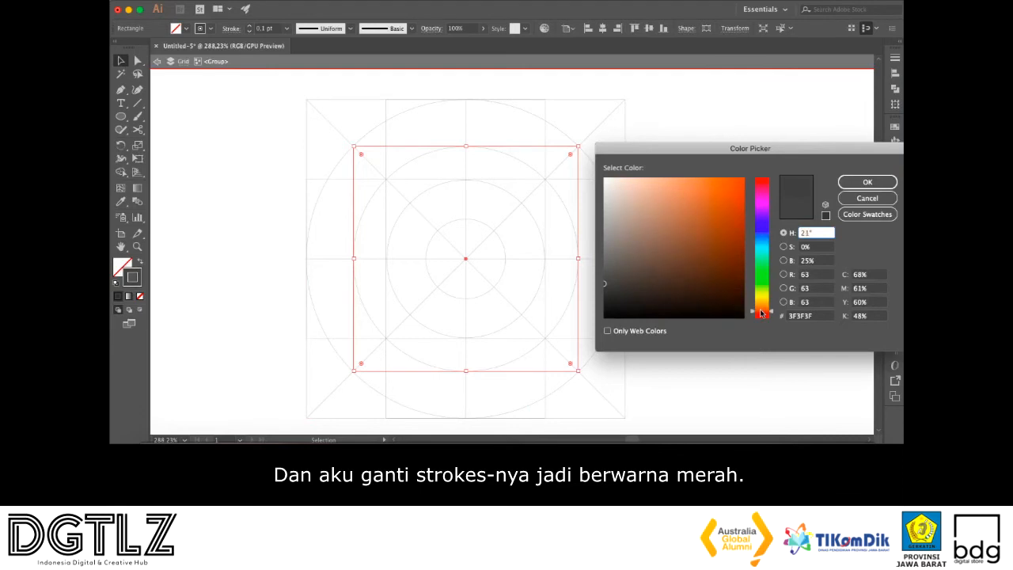
click(760, 189)
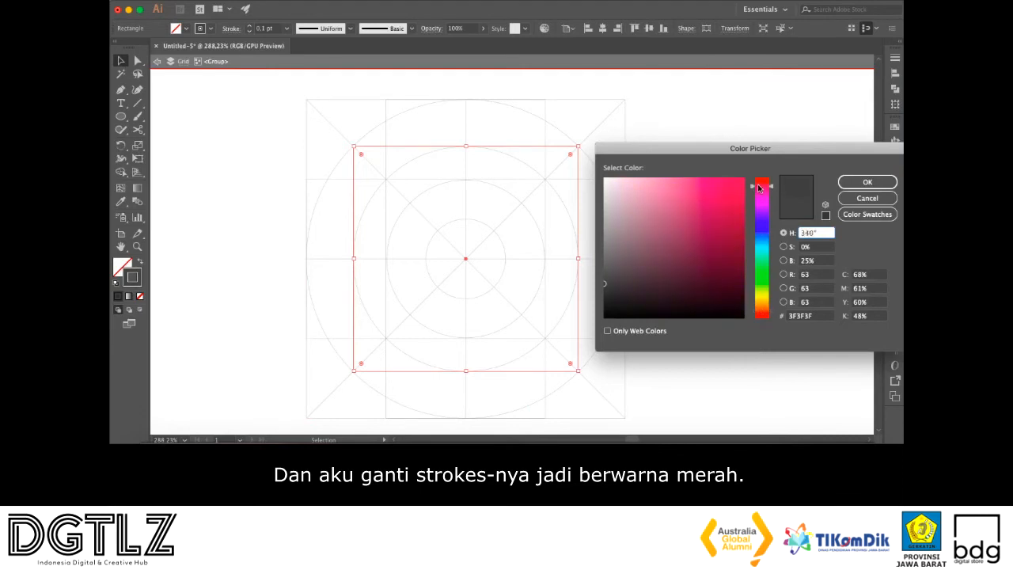
click(738, 187)
click(756, 181)
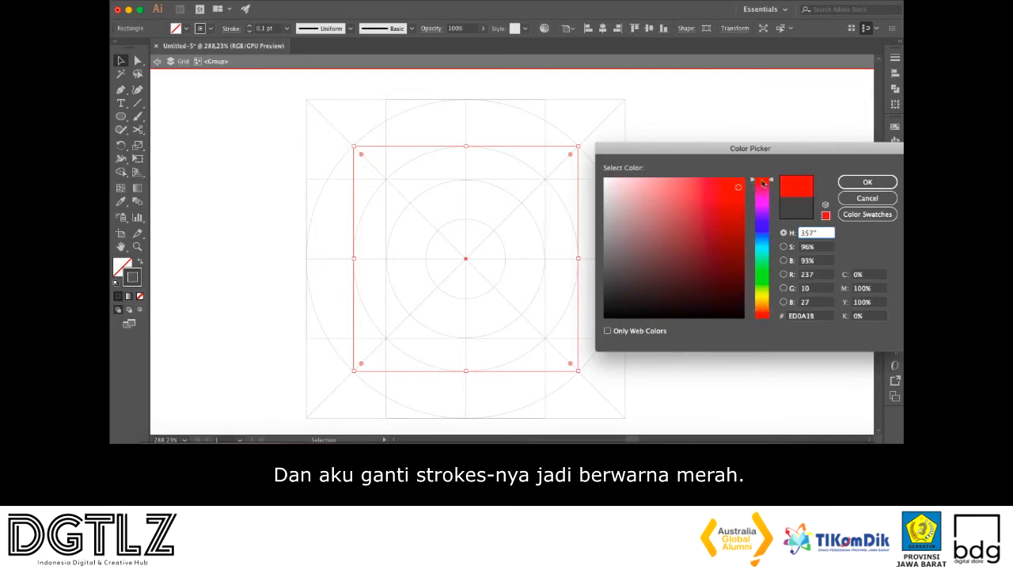
click(865, 182)
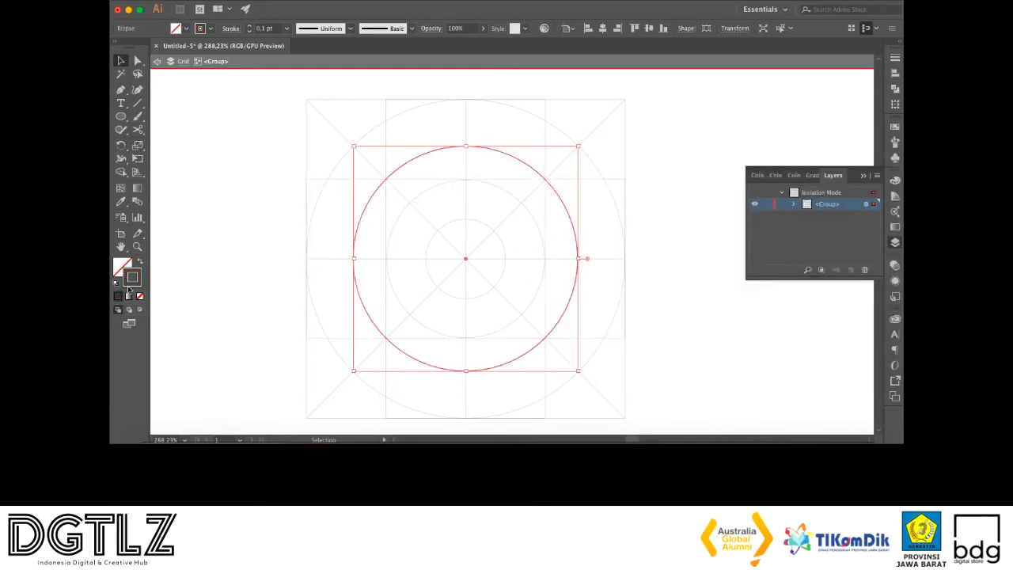
Colour the stroke of the circle inside the red square red (RGB 249, 11, 34) and leave the grid group
double_click(129, 283)
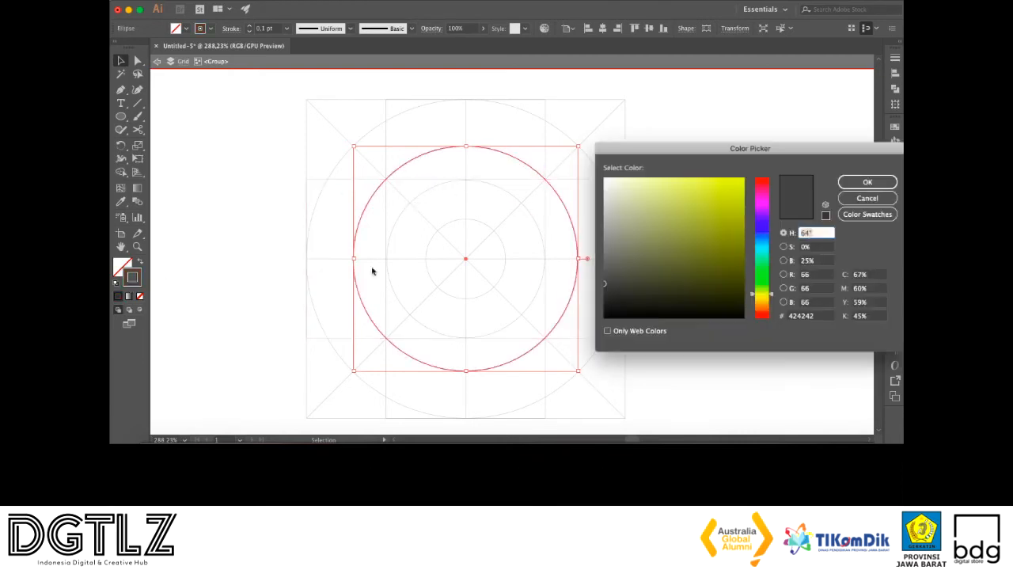
click(754, 187)
drag(756, 186, 756, 180)
click(739, 181)
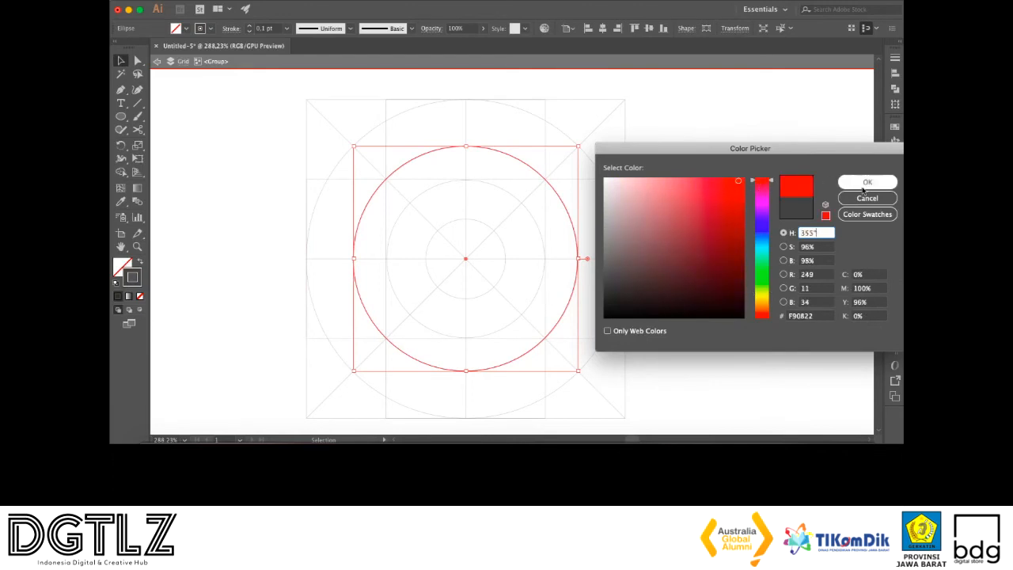
click(862, 188)
double_click(677, 163)
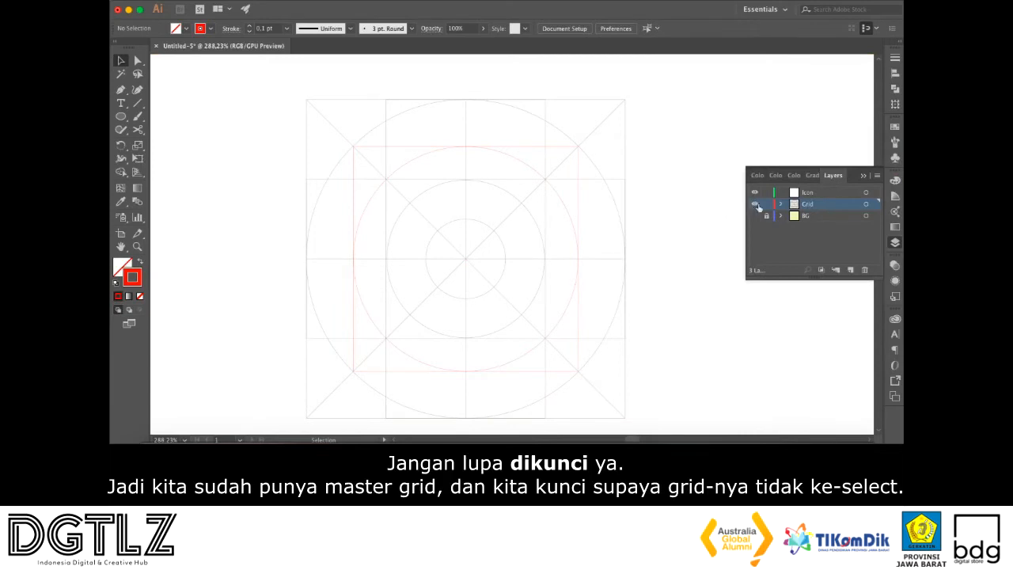
Lock the Grid layer and make the Icon layer active
click(766, 204)
scroll(633, 258, down, 1)
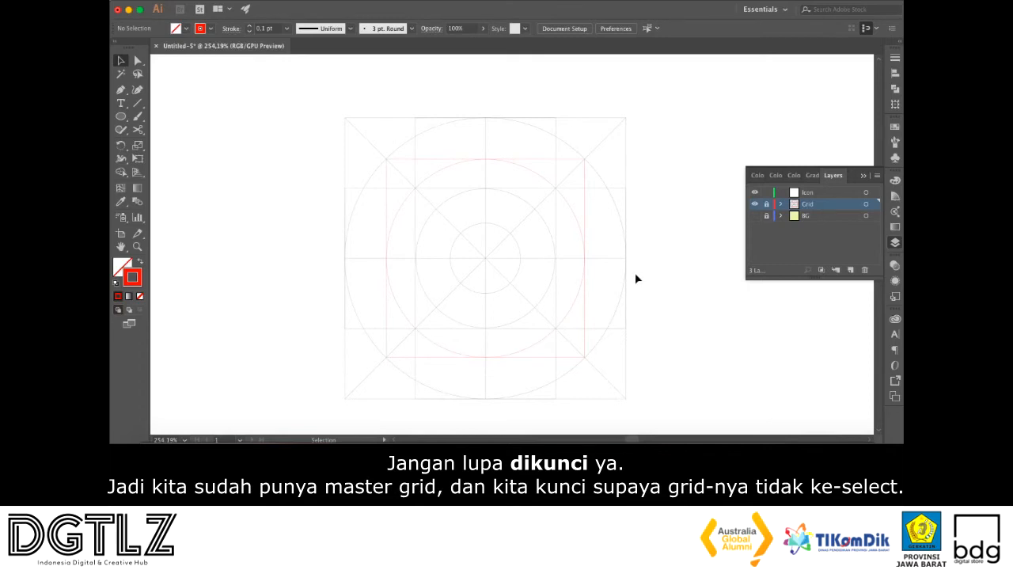
scroll(649, 244, up, 1)
scroll(649, 243, up, 2)
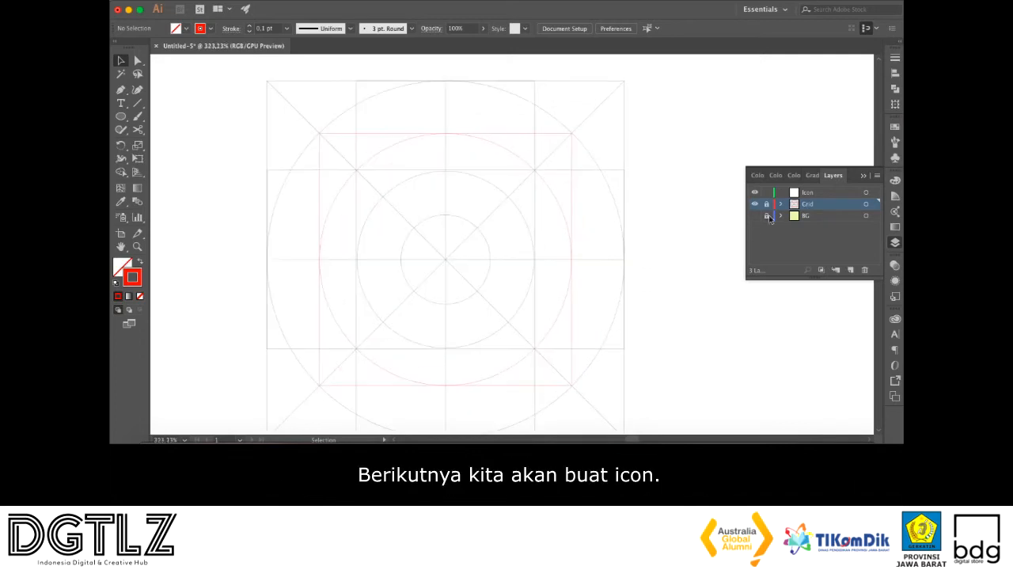
click(807, 192)
scroll(661, 235, left, 2)
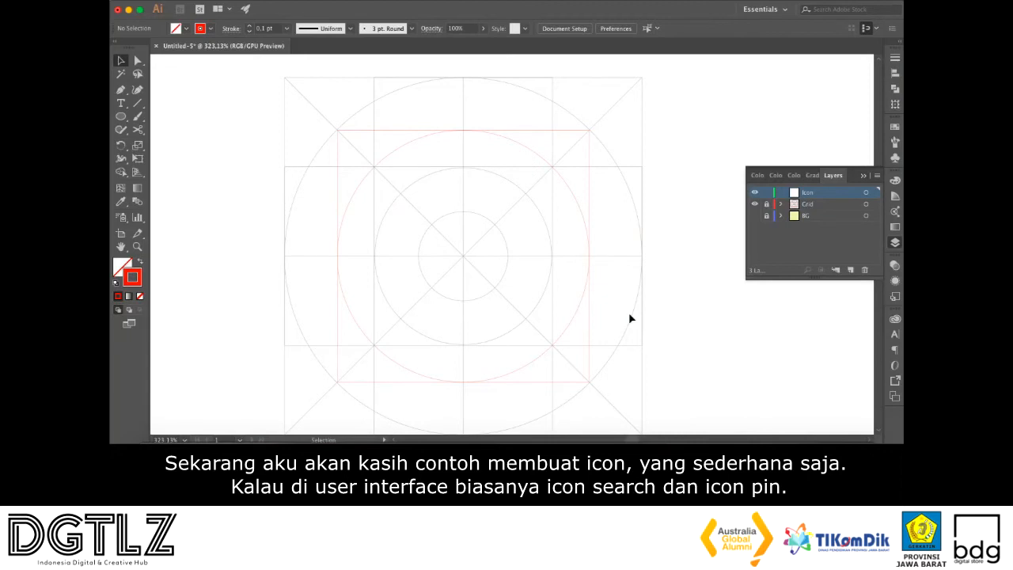
key(space)
drag(395, 287, 395, 281)
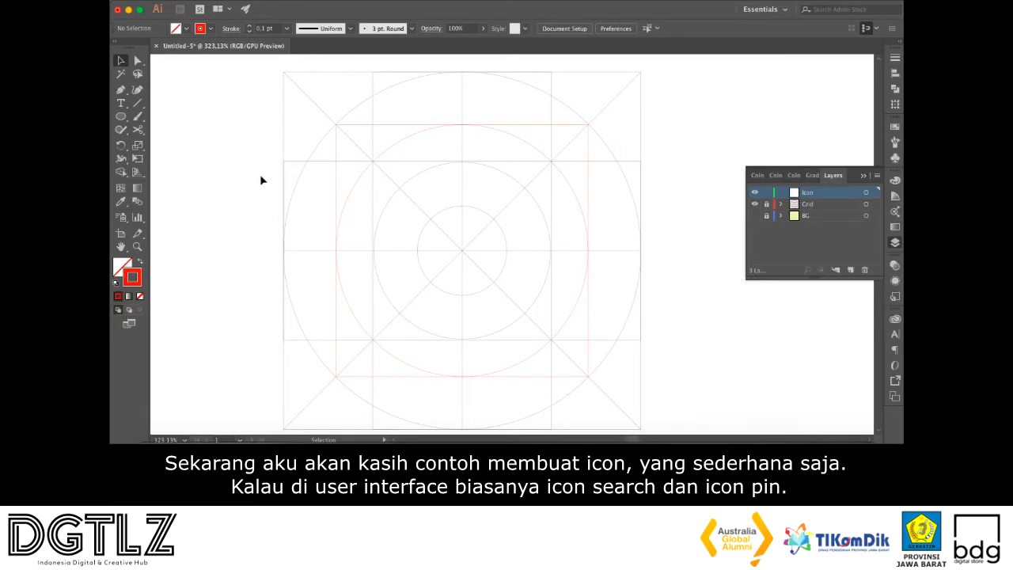
Draw a circle from the grid's centre out to the second-smallest grid circle
click(120, 116)
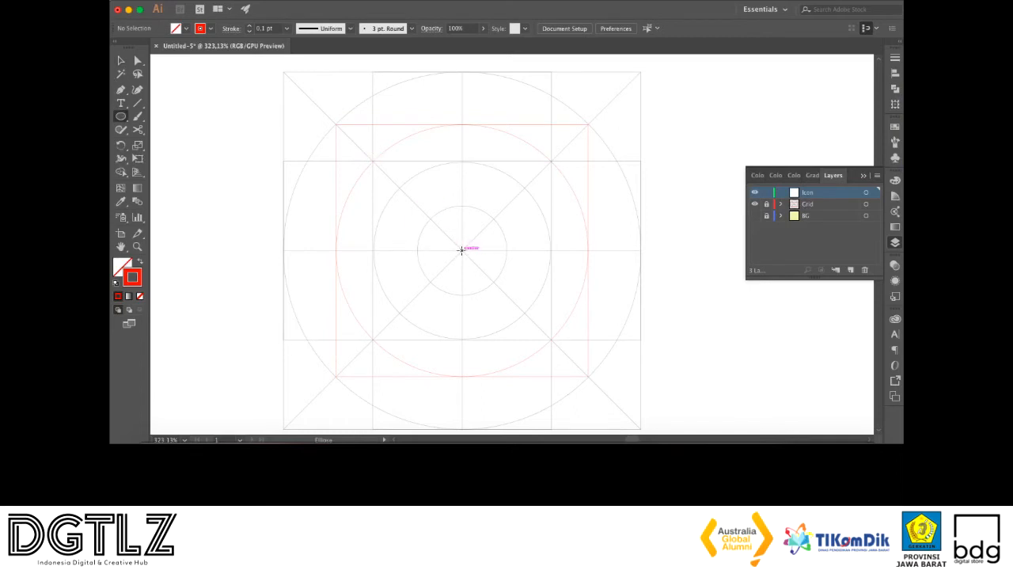
drag(461, 249, 500, 338)
key(v)
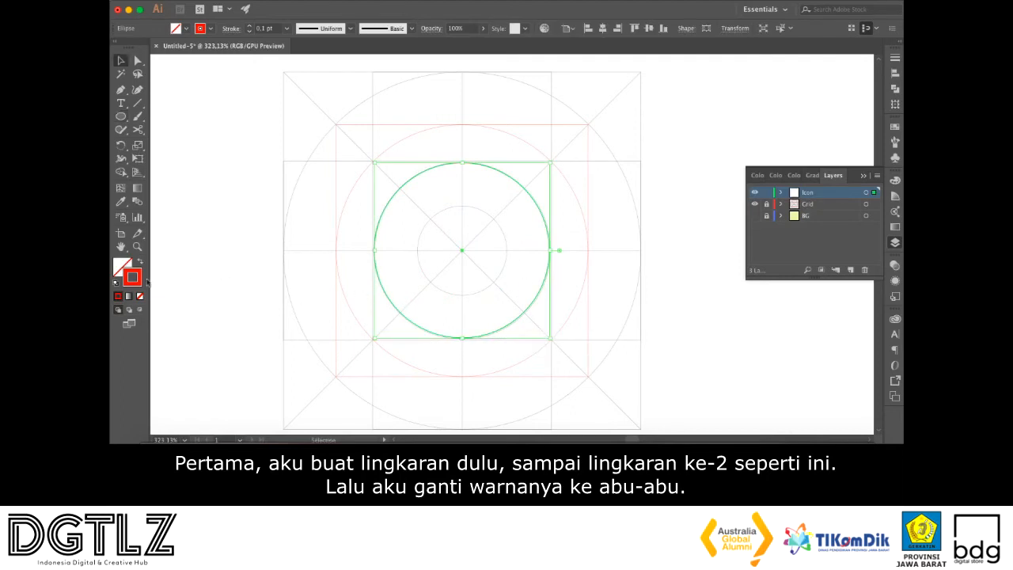
Give the new circle a dark grey (3A3A3A) stroke with a weight of 15 pt
double_click(137, 282)
drag(613, 283, 601, 285)
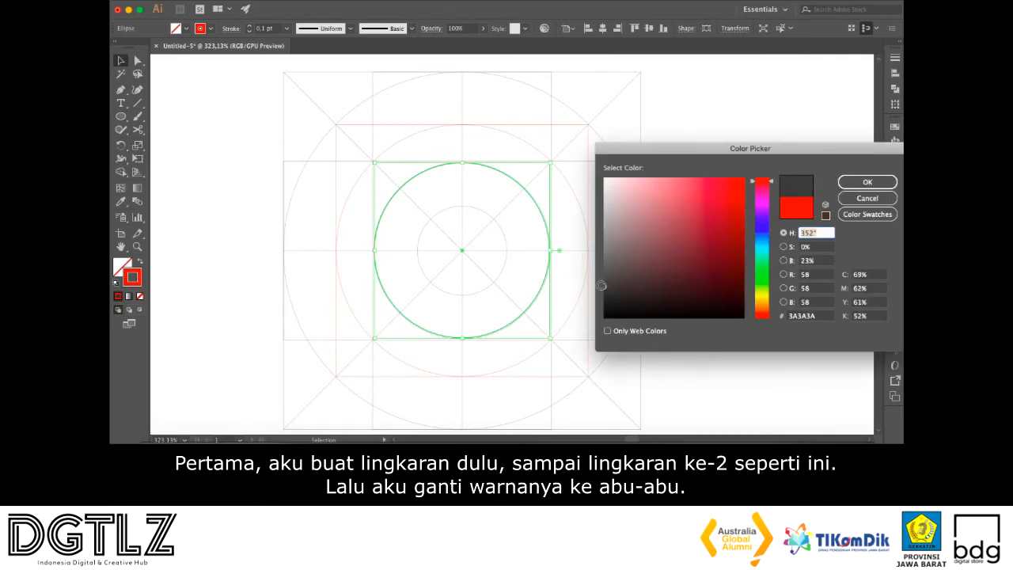
click(867, 182)
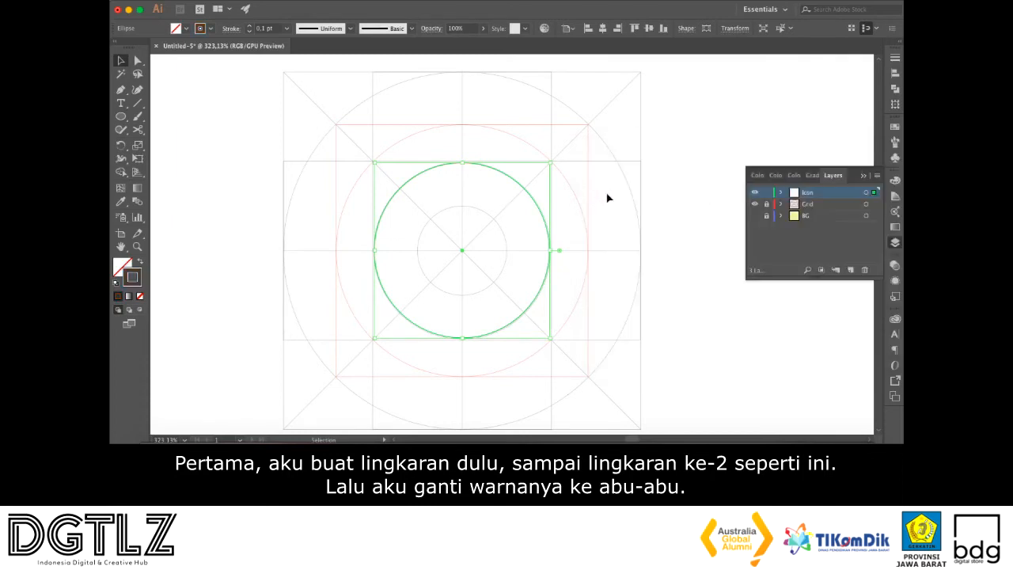
click(267, 28)
text(1)
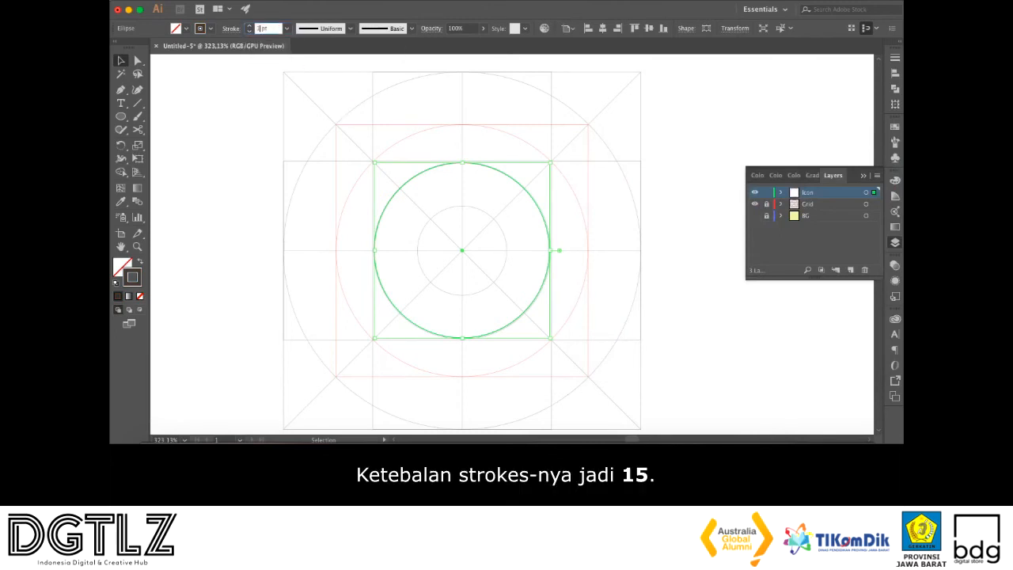
text(5)
key(Return)
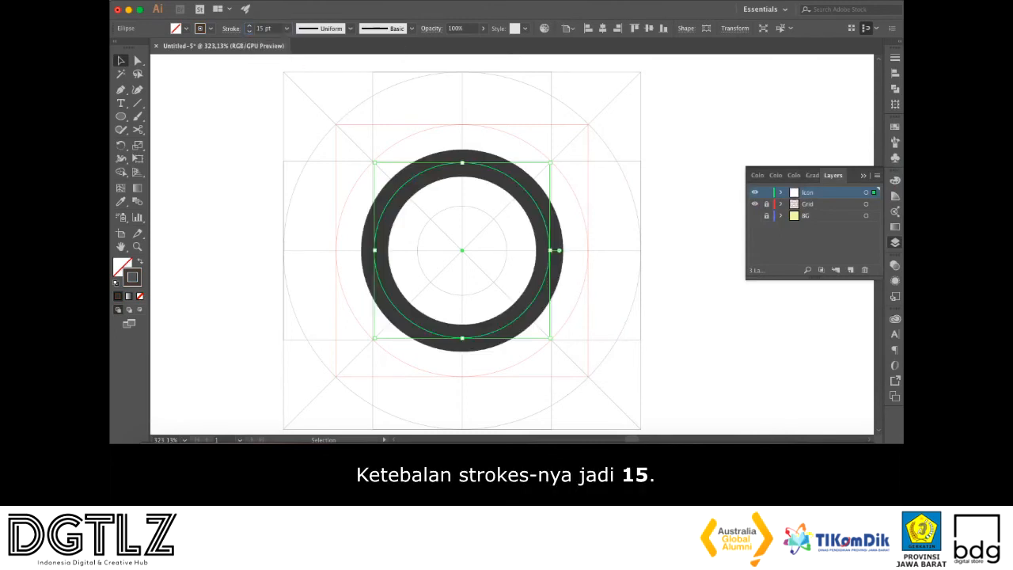
click(511, 117)
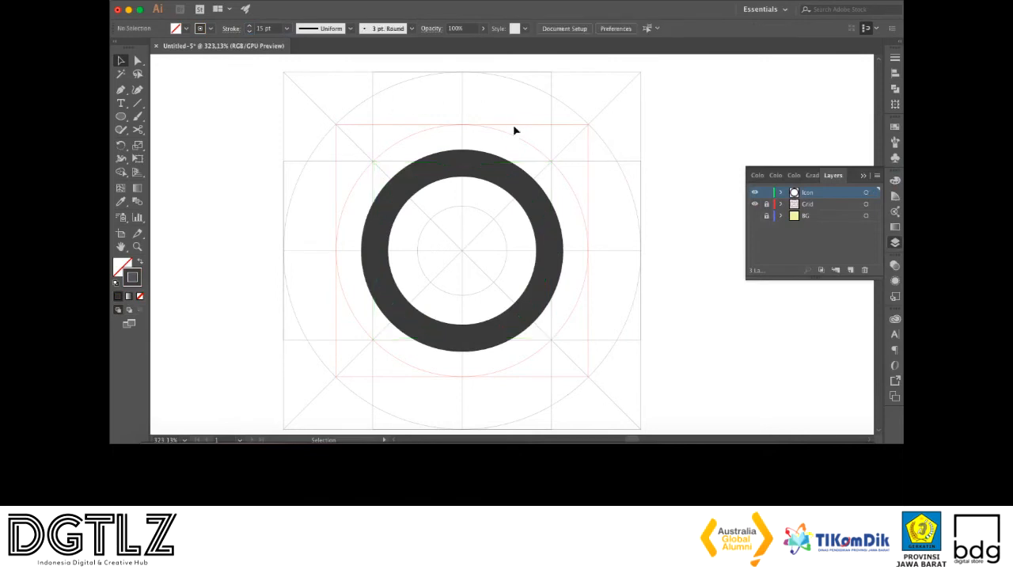
Move the thick ring up and left along the grid's diagonal until its outer edge touches the red square
click(490, 168)
drag(488, 168, 467, 146)
key(super+z)
drag(508, 179, 480, 149)
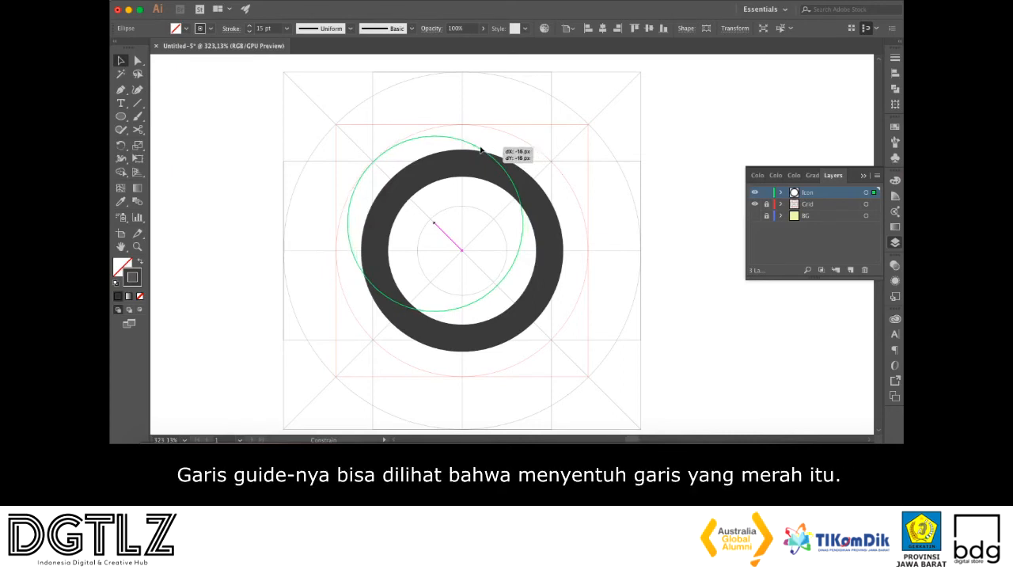
drag(480, 149, 479, 151)
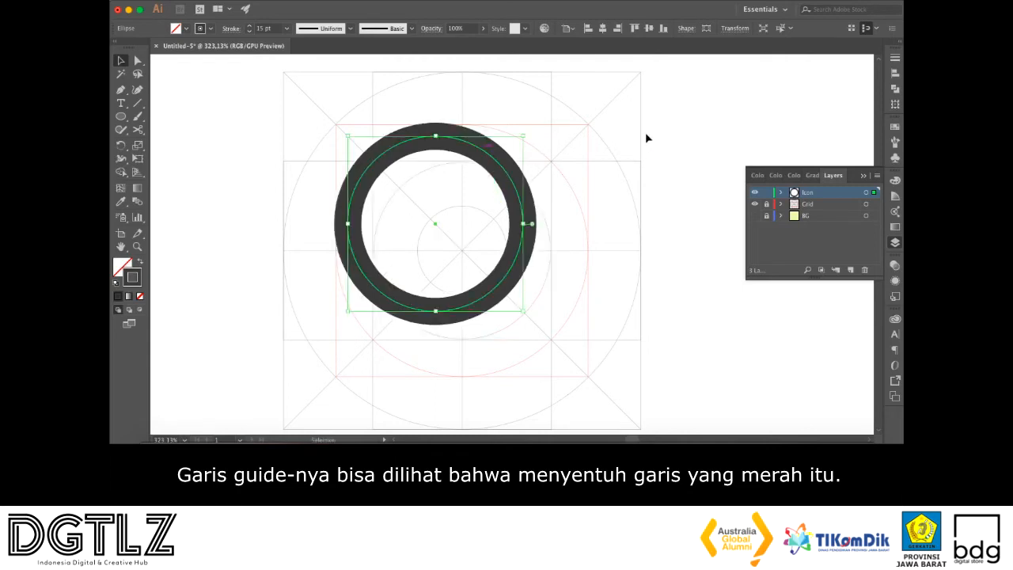
Align the thick ring's stroke to the inside of its path
click(675, 111)
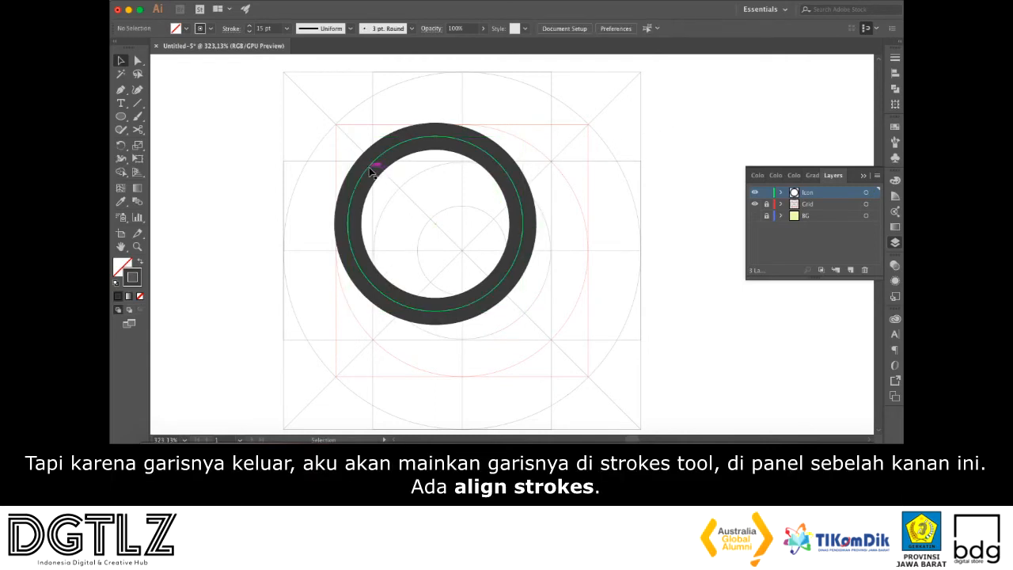
click(370, 167)
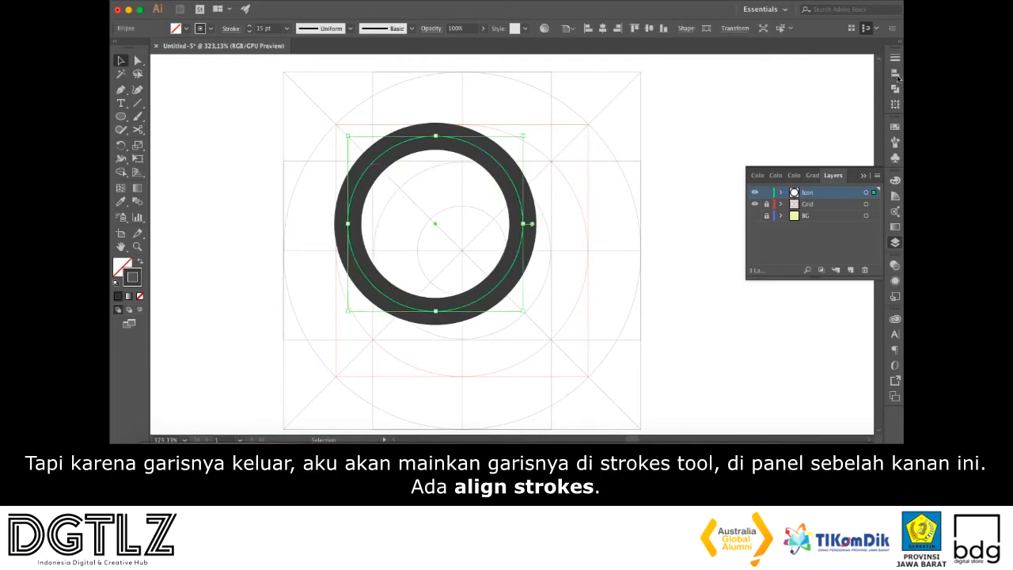
click(895, 58)
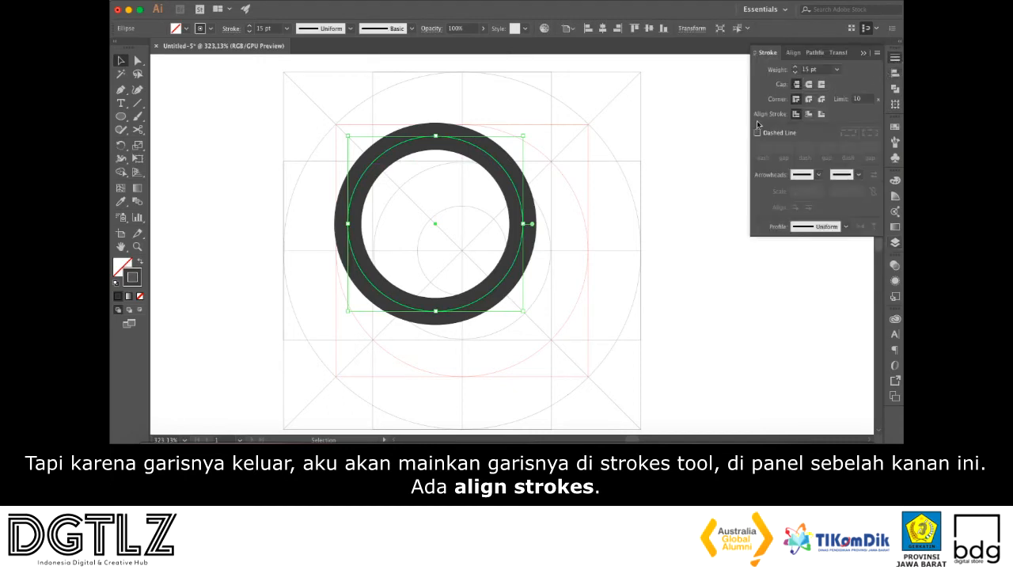
click(808, 115)
click(673, 171)
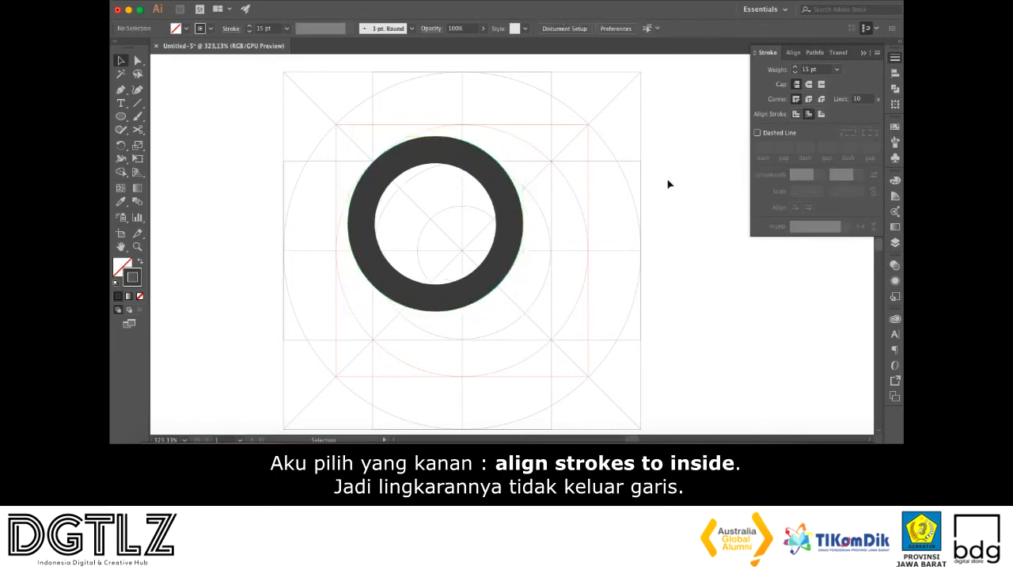
click(511, 235)
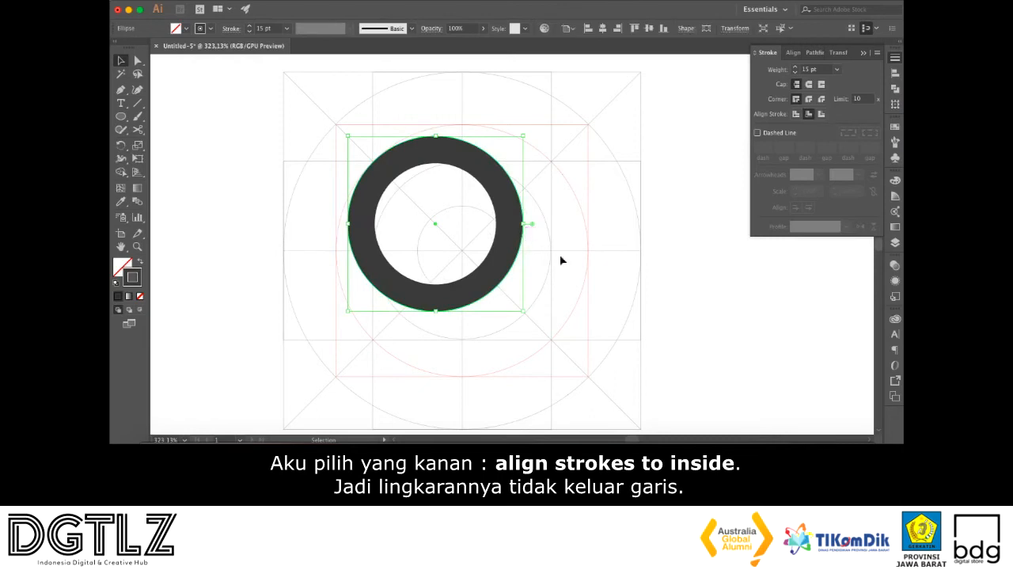
click(732, 313)
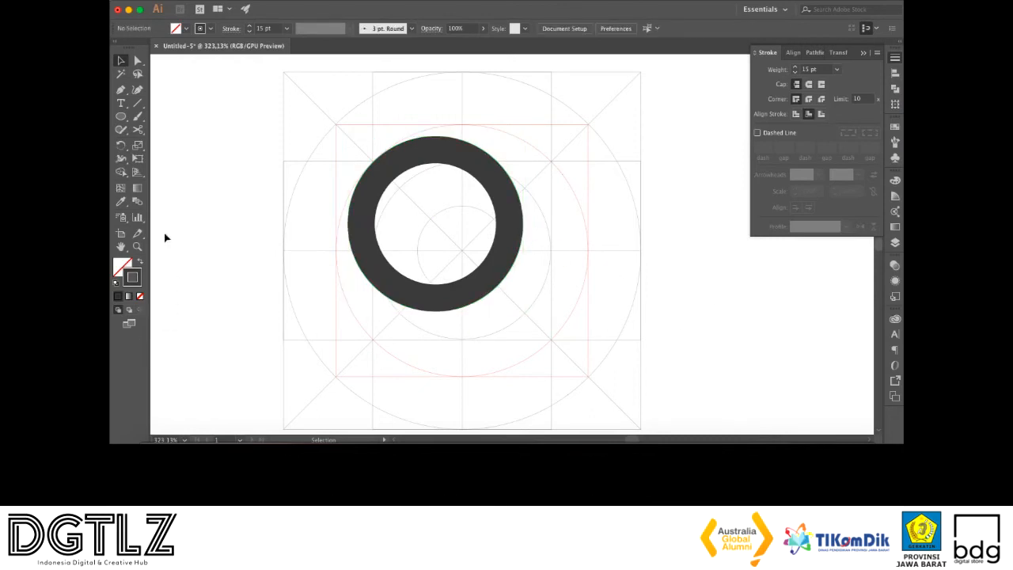
click(419, 302)
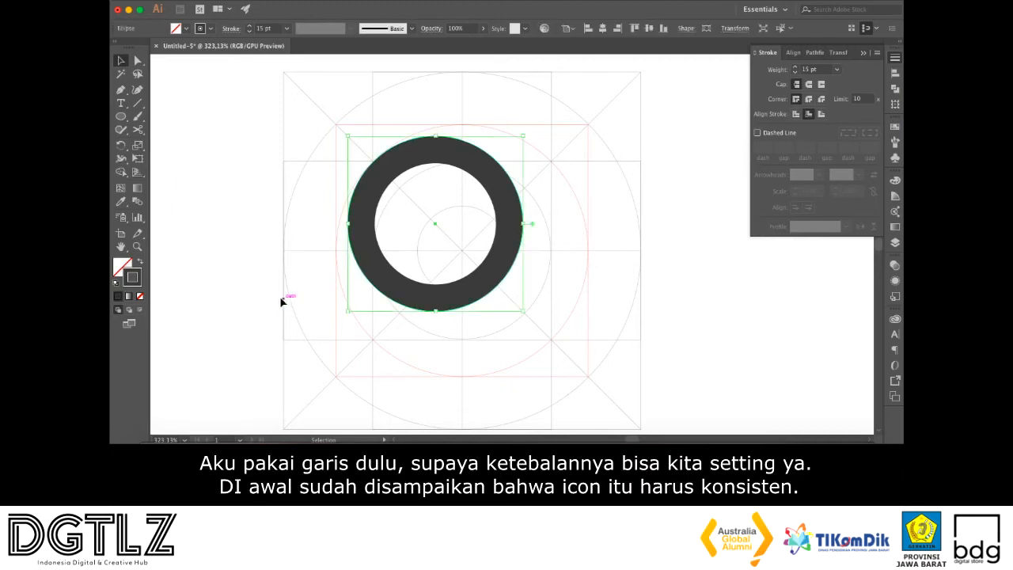
click(231, 296)
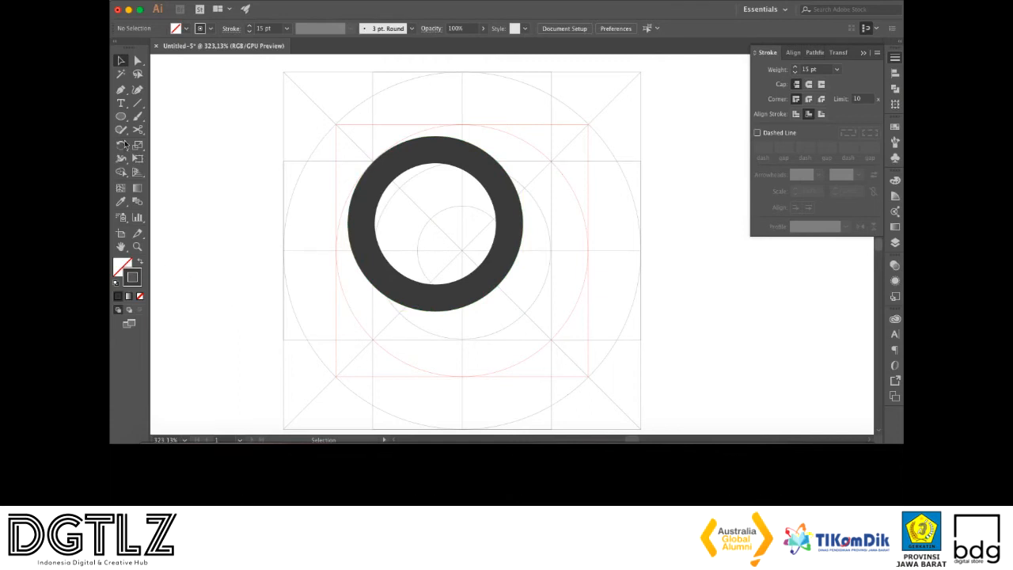
Draw the magnifying glass handle as a diagonal 15 pt line from the lower-right grid intersection on the red circle up into the ring
click(140, 110)
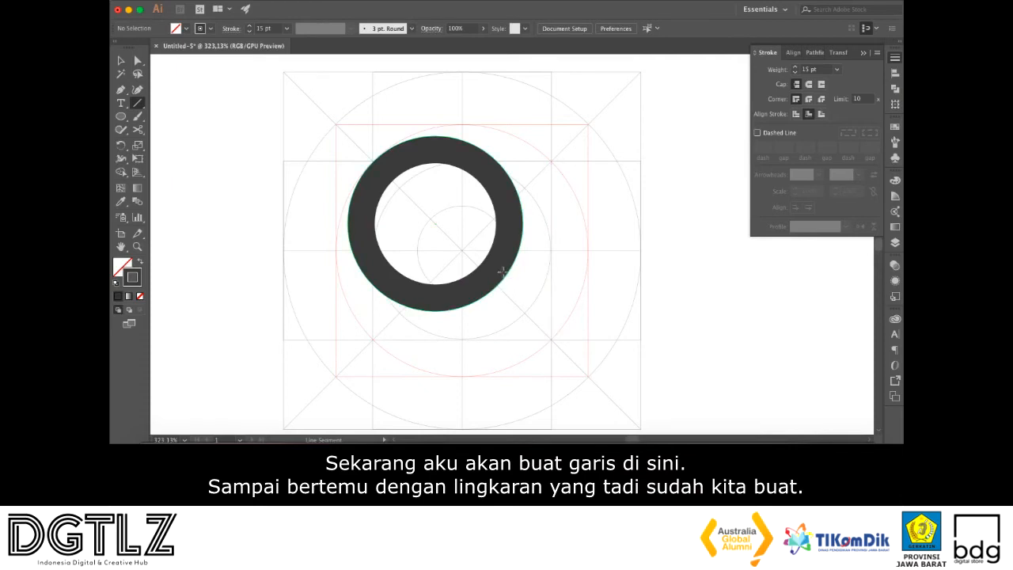
key(v)
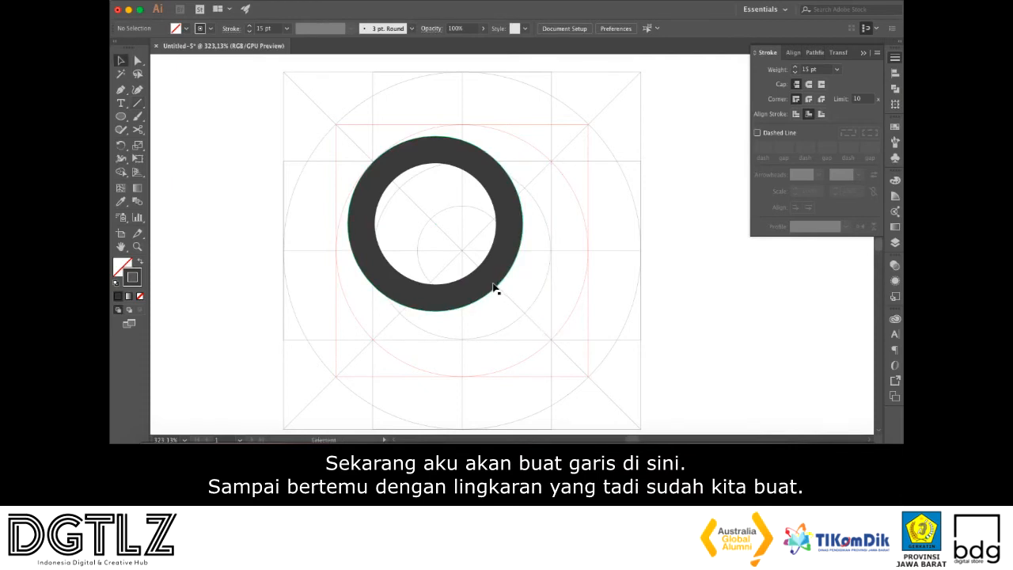
click(138, 103)
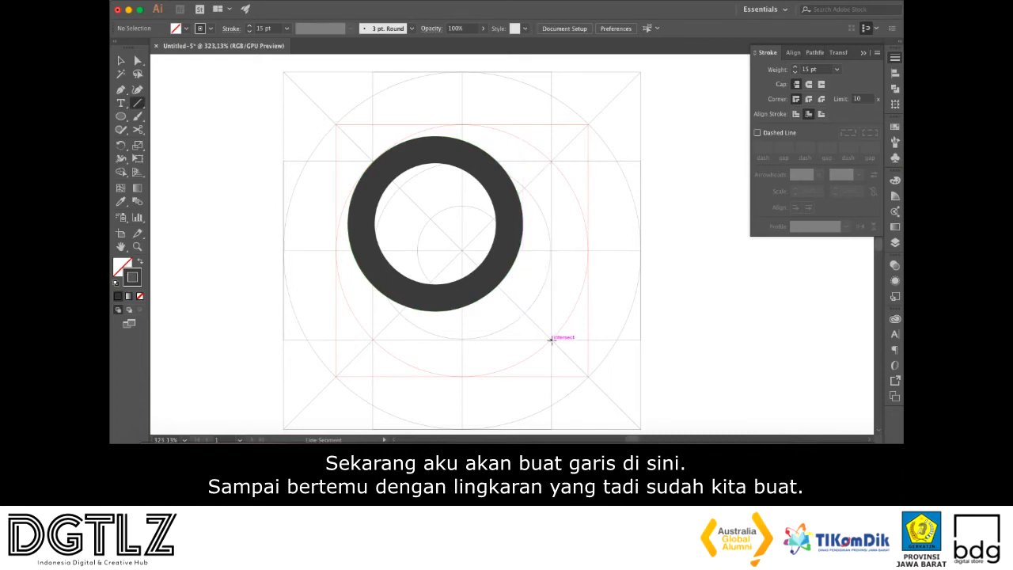
drag(551, 339, 492, 279)
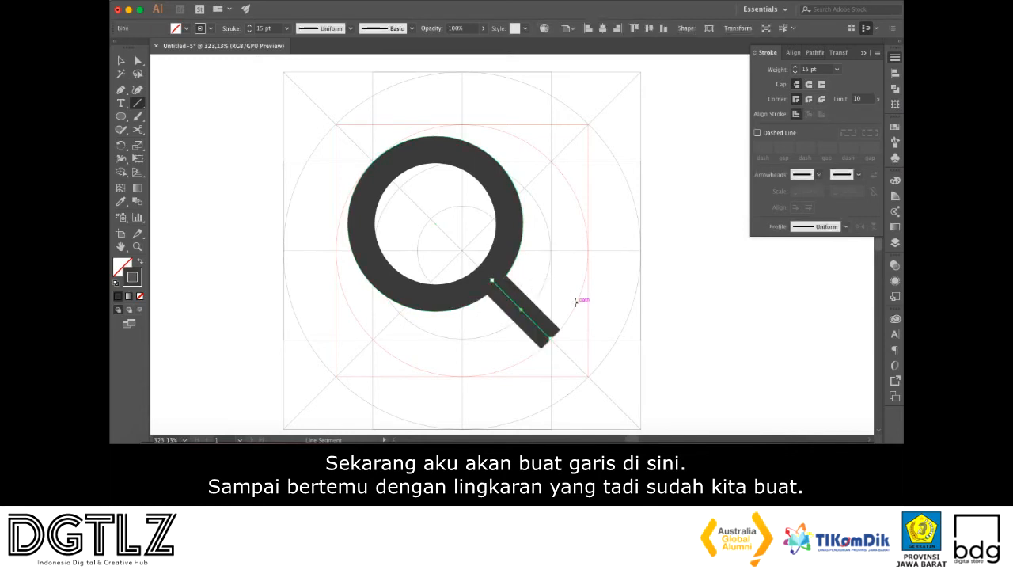
key(v)
click(678, 345)
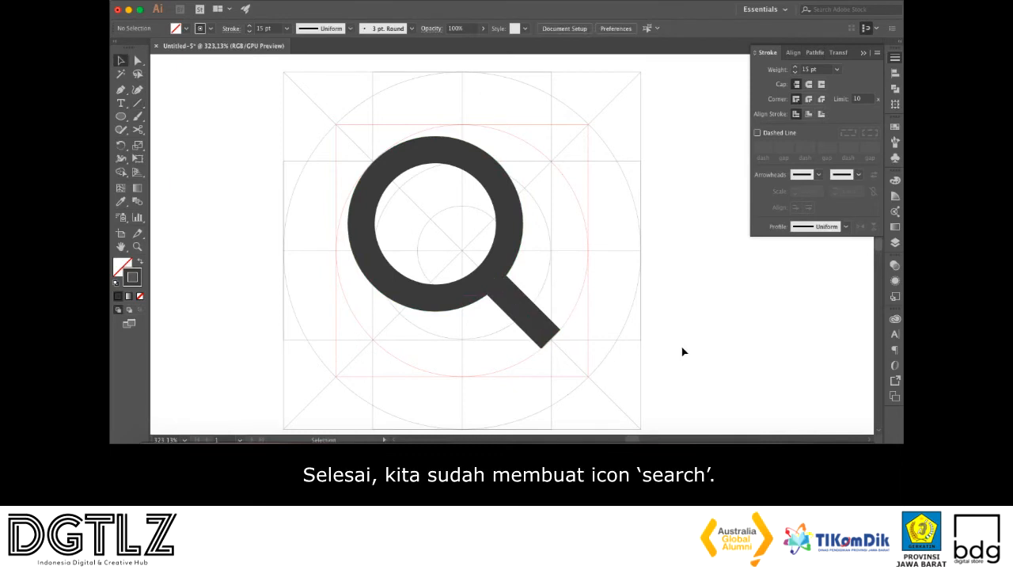
Select both the ring and the handle line and apply Expand Appearance to them
scroll(683, 351, up, 1)
scroll(684, 351, up, 2)
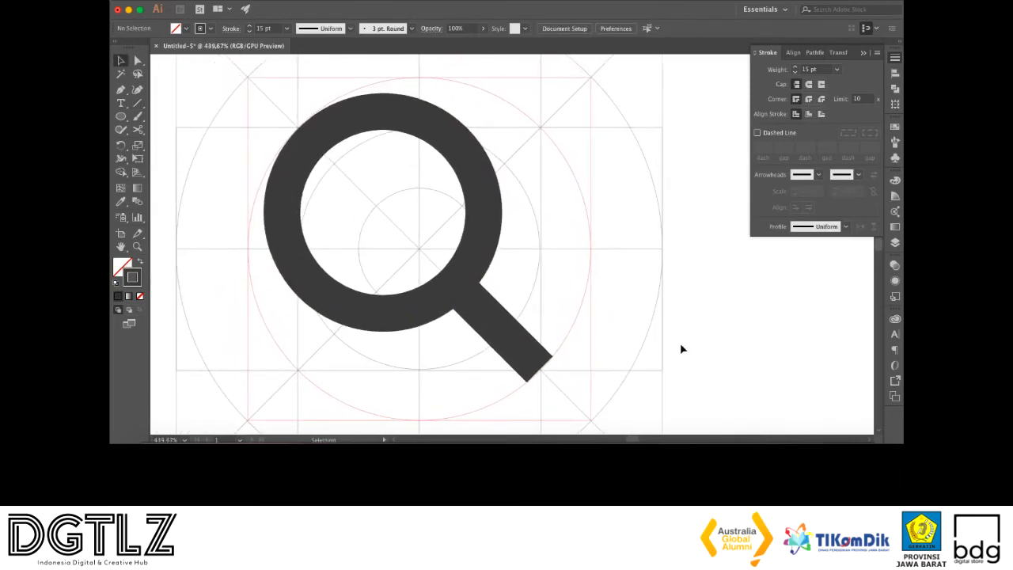
click(487, 274)
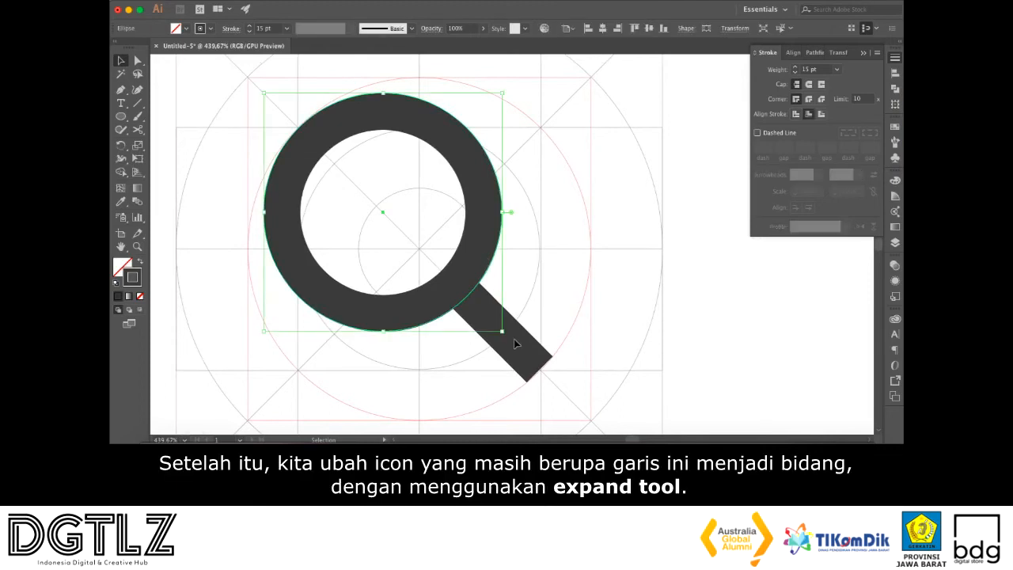
click(707, 335)
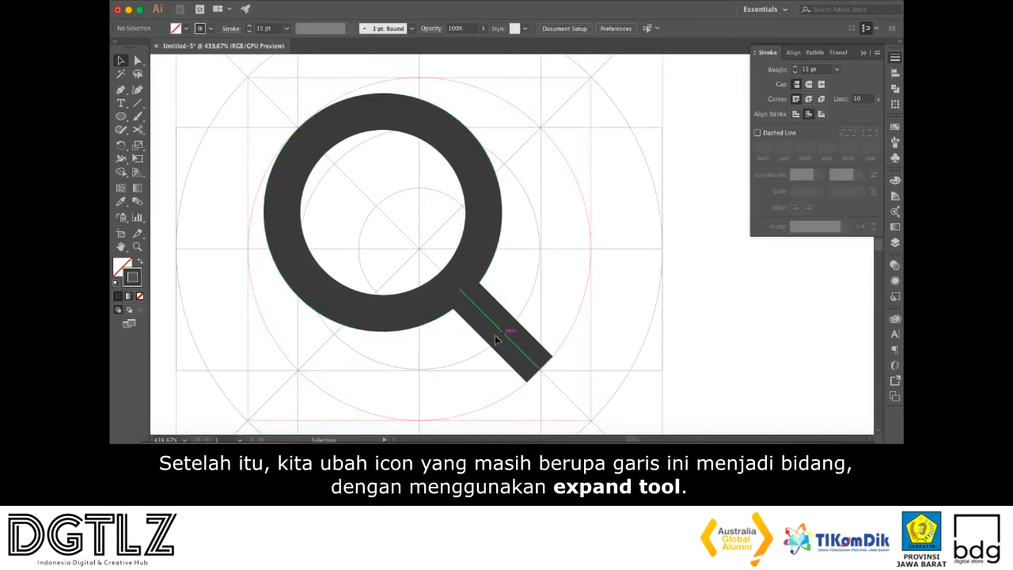
click(490, 327)
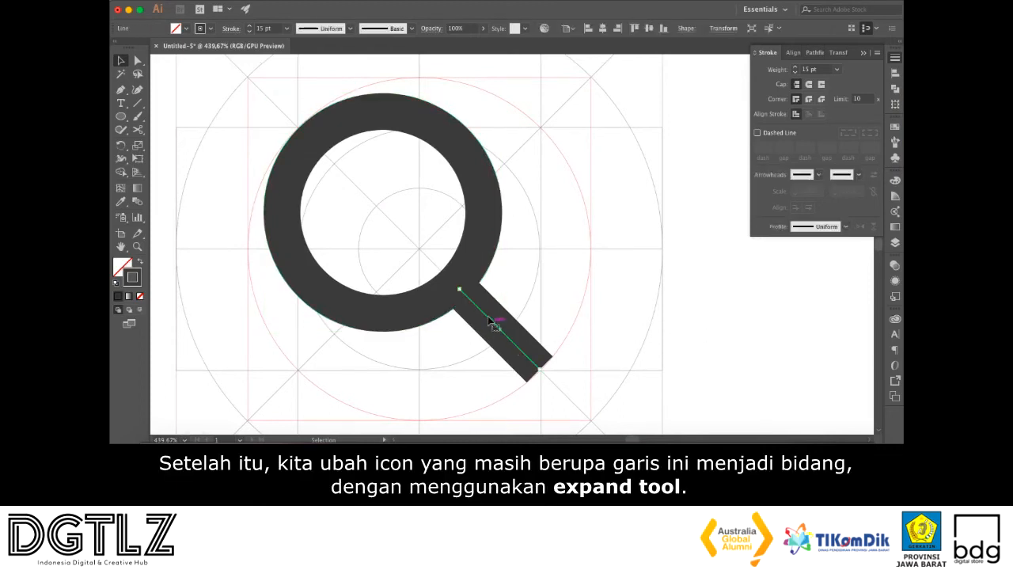
shift+click(473, 275)
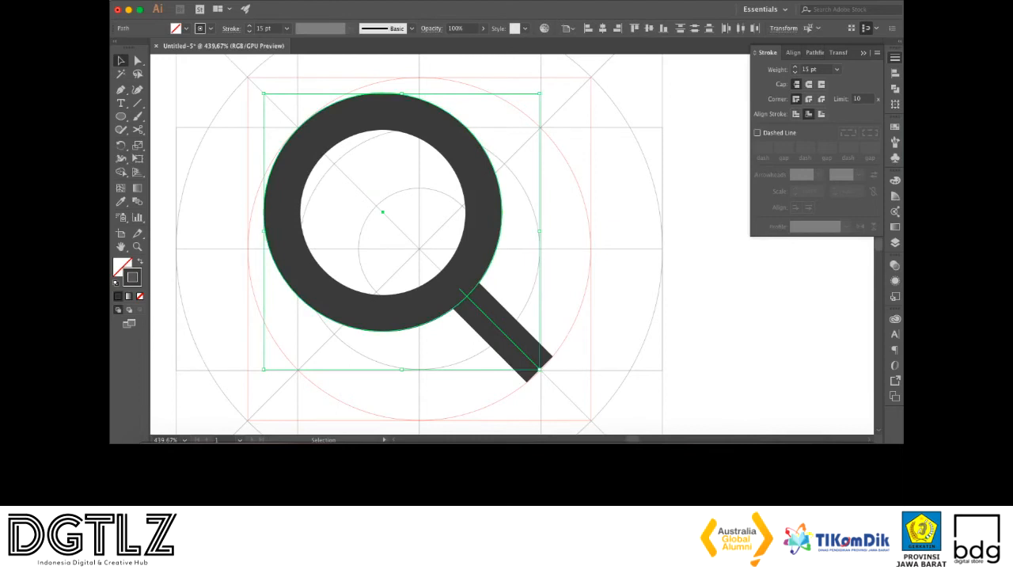
click(252, 4)
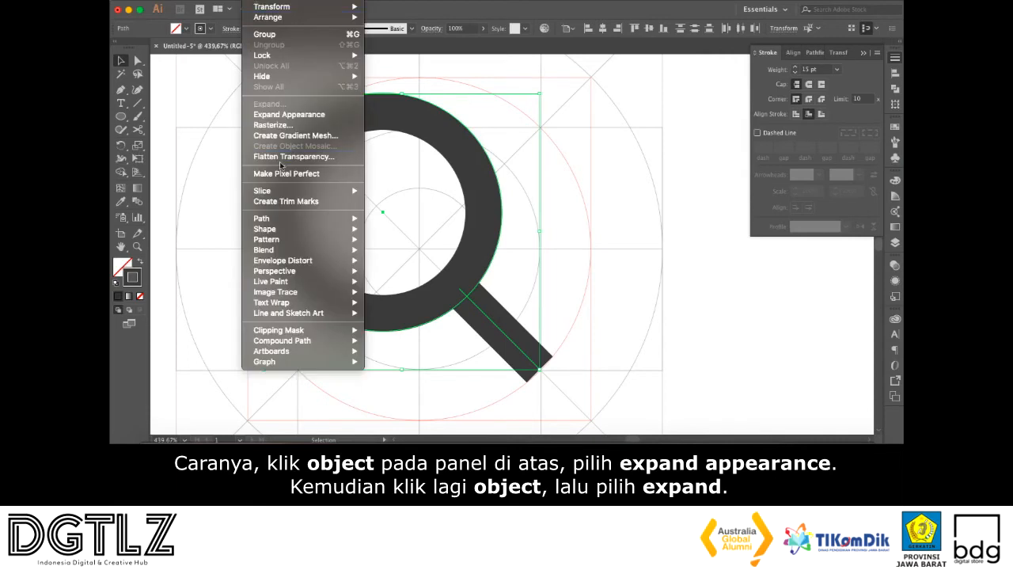
mouse_move(277, 226)
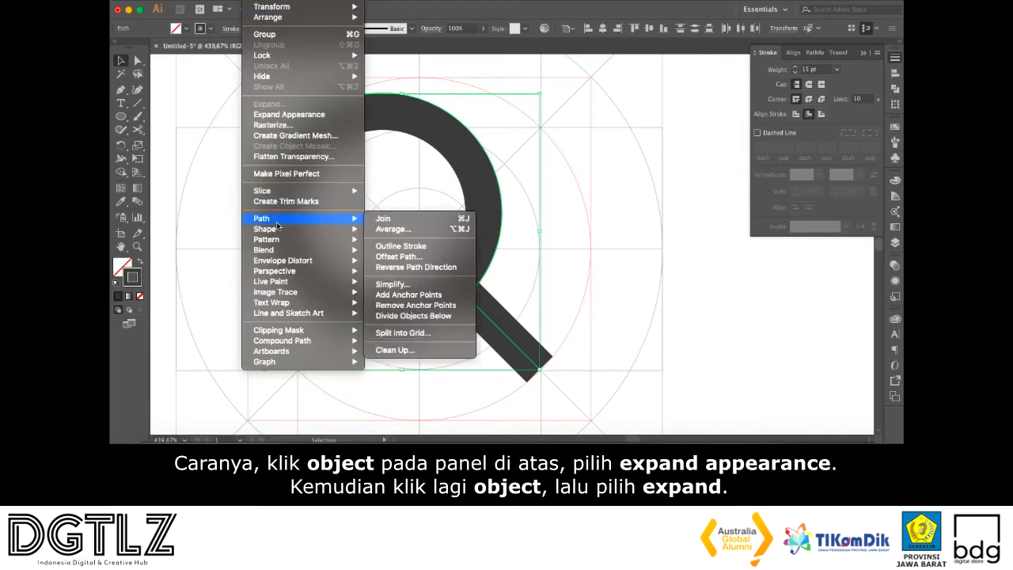
click(303, 116)
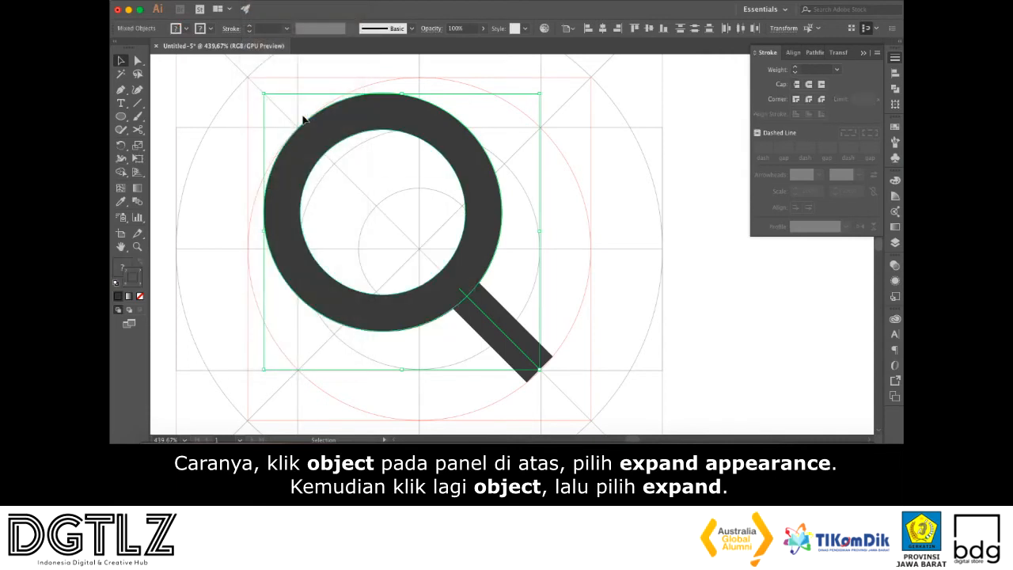
Expand the fill and stroke of the ring and handle into solid shapes, leaving nothing selected
click(252, 3)
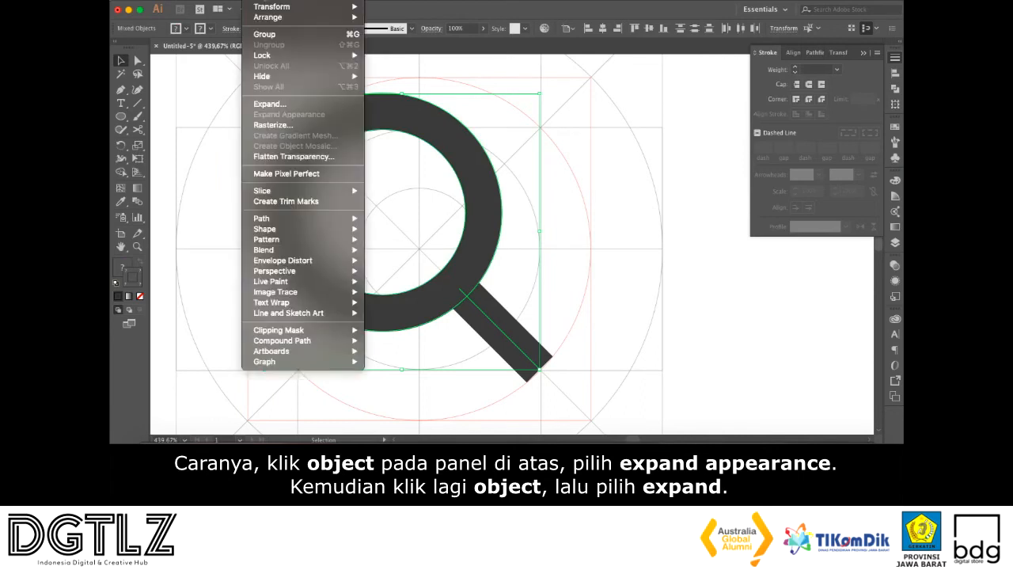
click(264, 104)
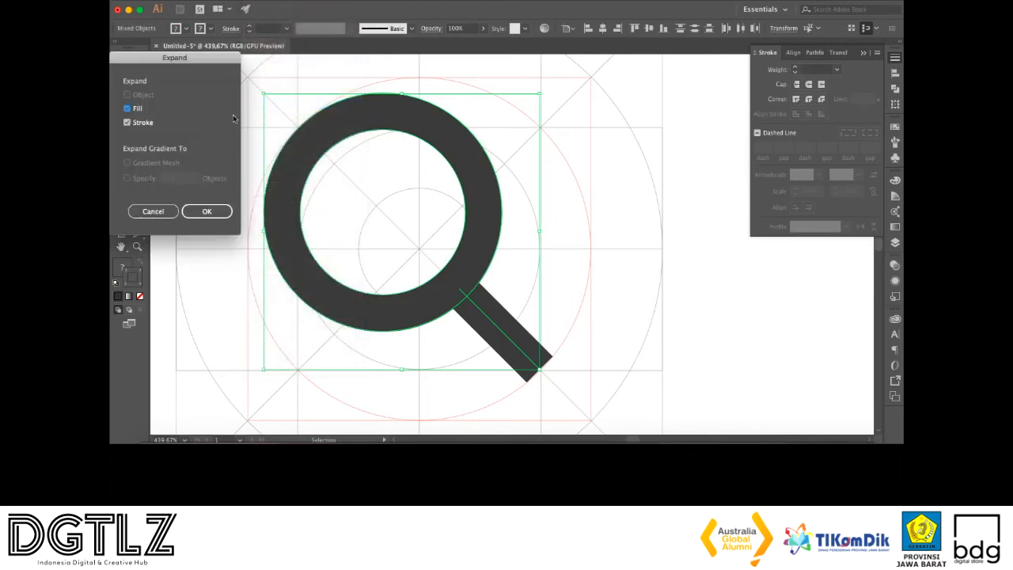
click(199, 211)
key(super+h)
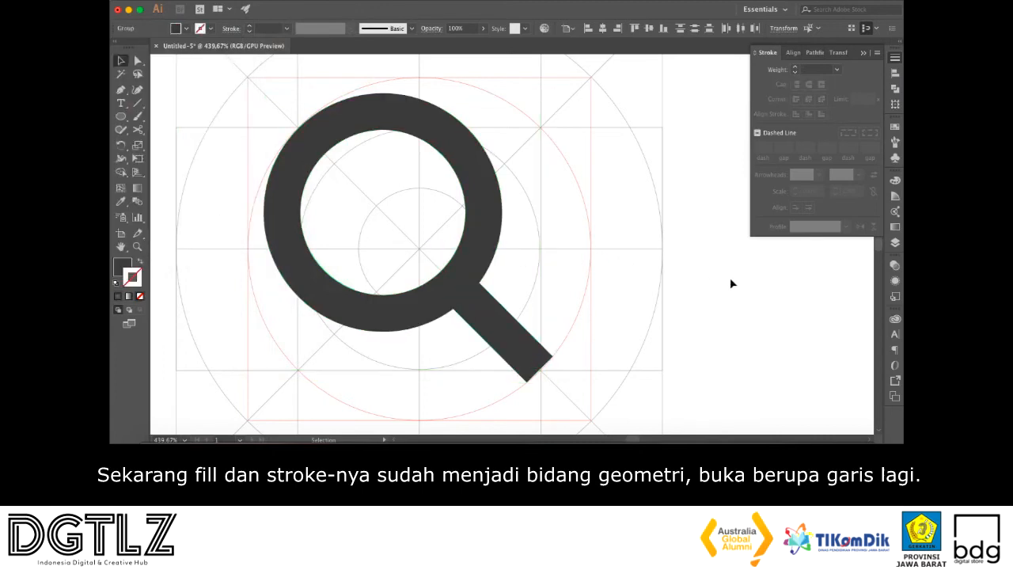
click(720, 265)
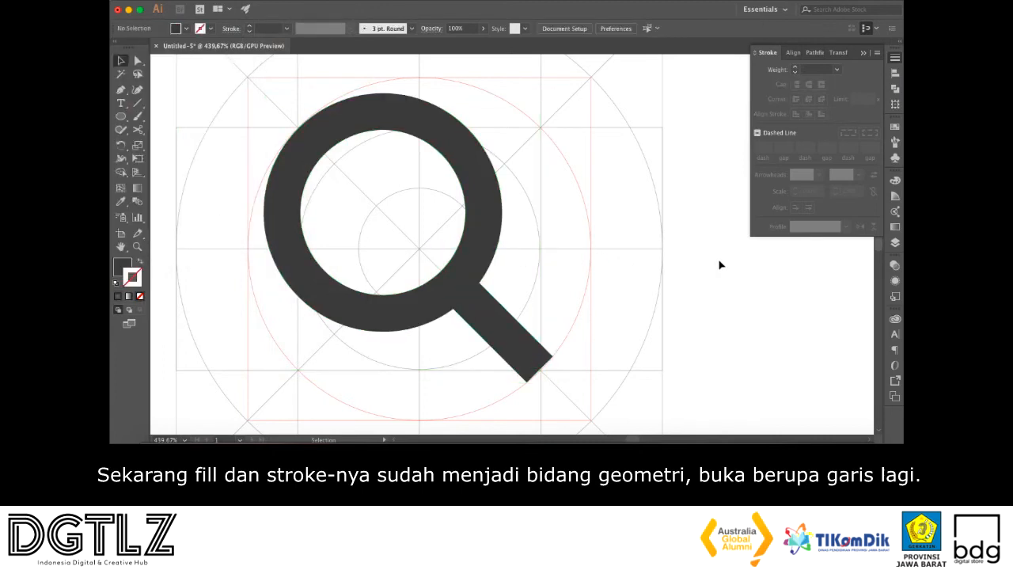
scroll(720, 265, down, 2)
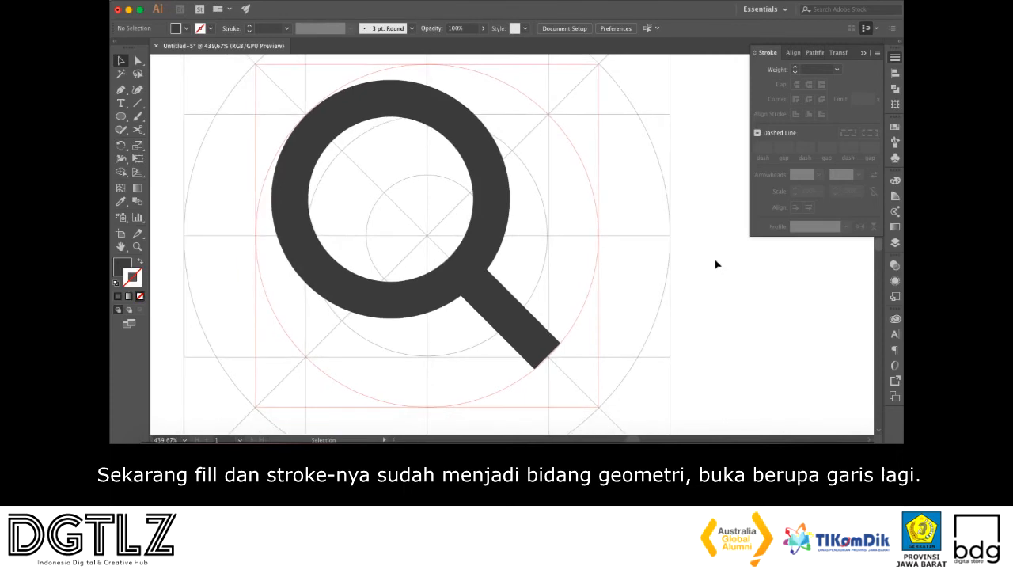
click(488, 284)
click(479, 291)
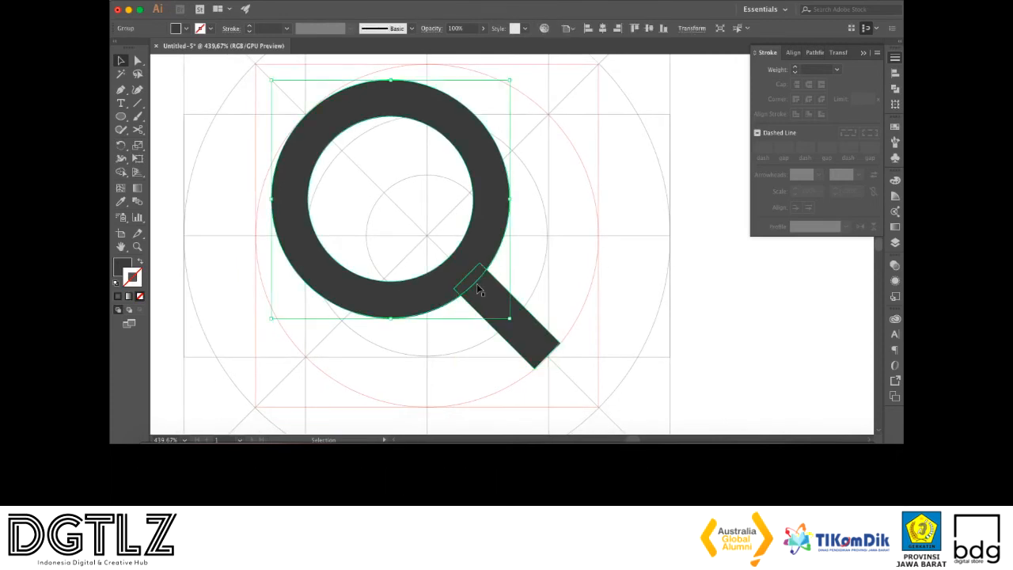
click(516, 318)
click(660, 360)
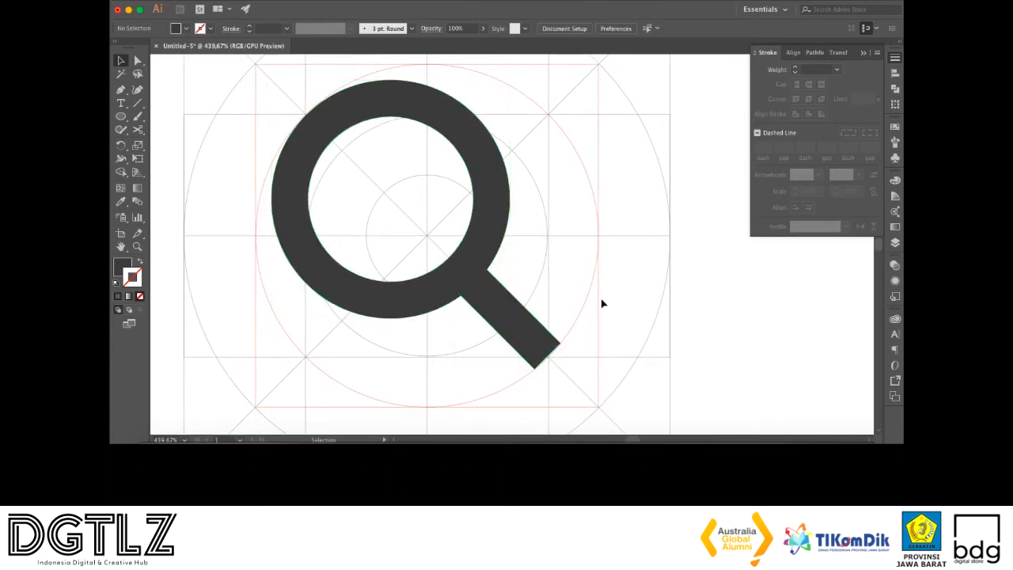
Round both corners at the magnifying glass handle's outer end to a full 7.5 px radius
scroll(602, 303, up, 3)
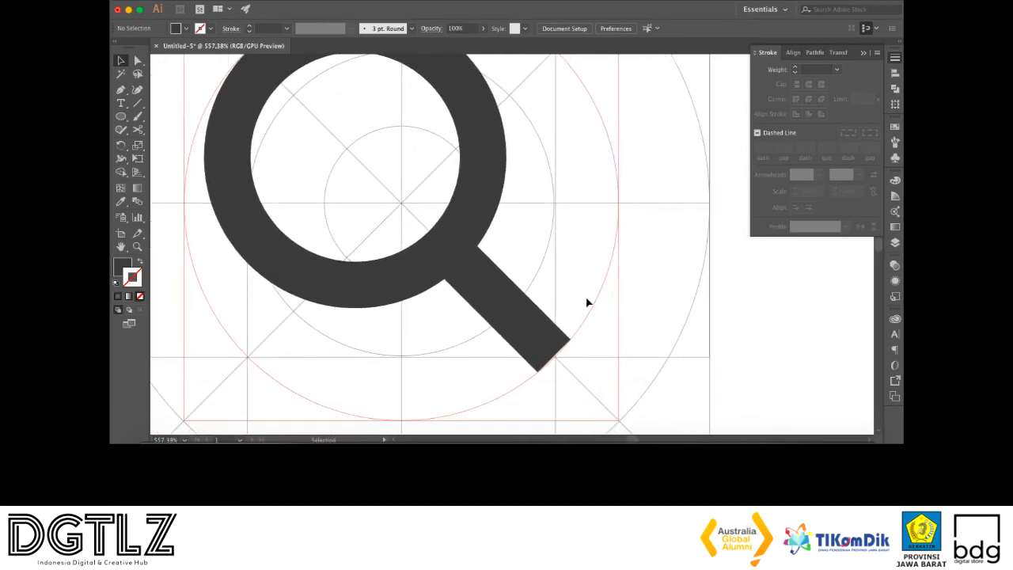
scroll(587, 301, up, 5)
click(558, 279)
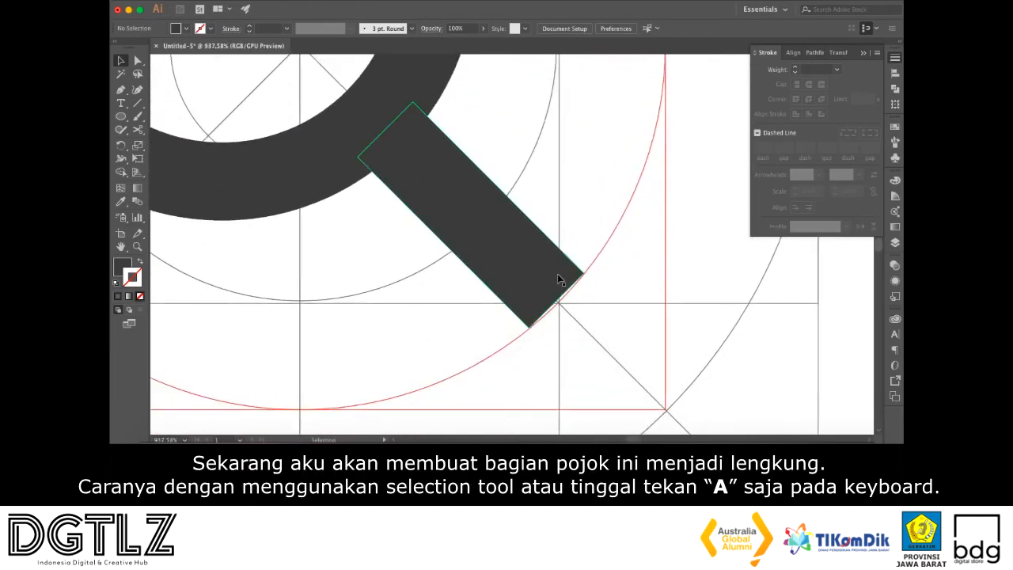
click(558, 279)
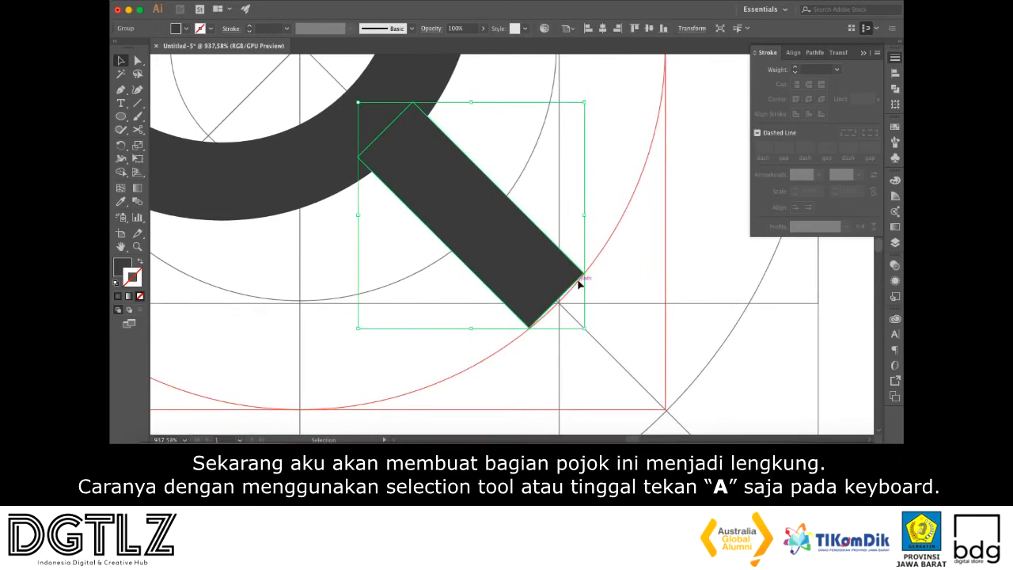
scroll(467, 277, up, 3)
key(a)
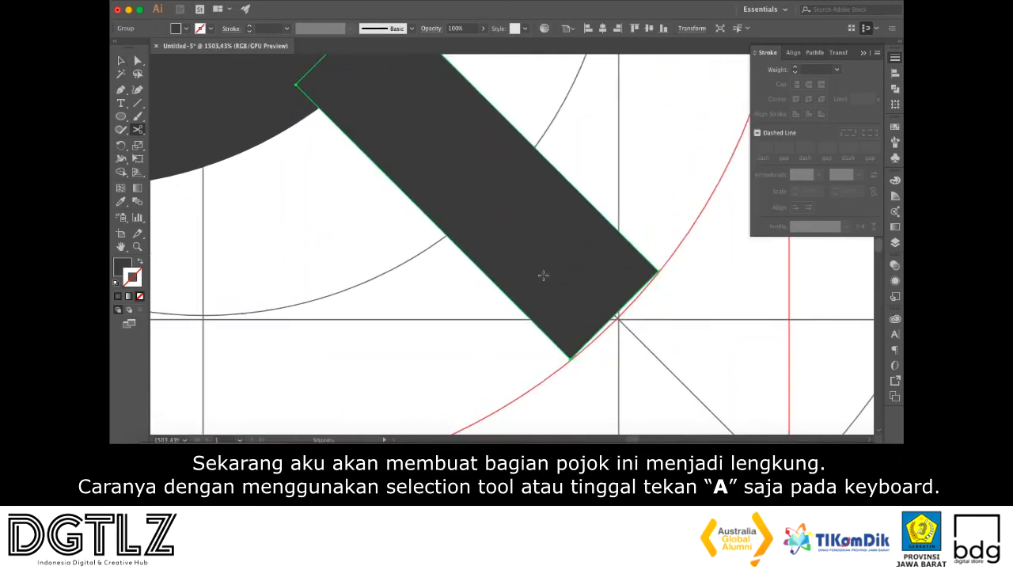
drag(580, 299, 531, 283)
key(v)
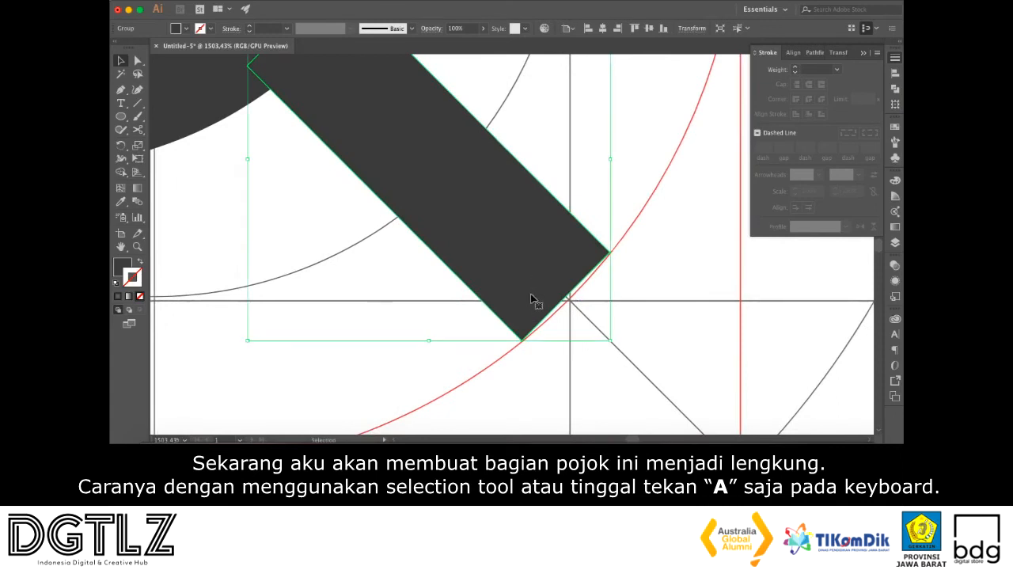
key(a)
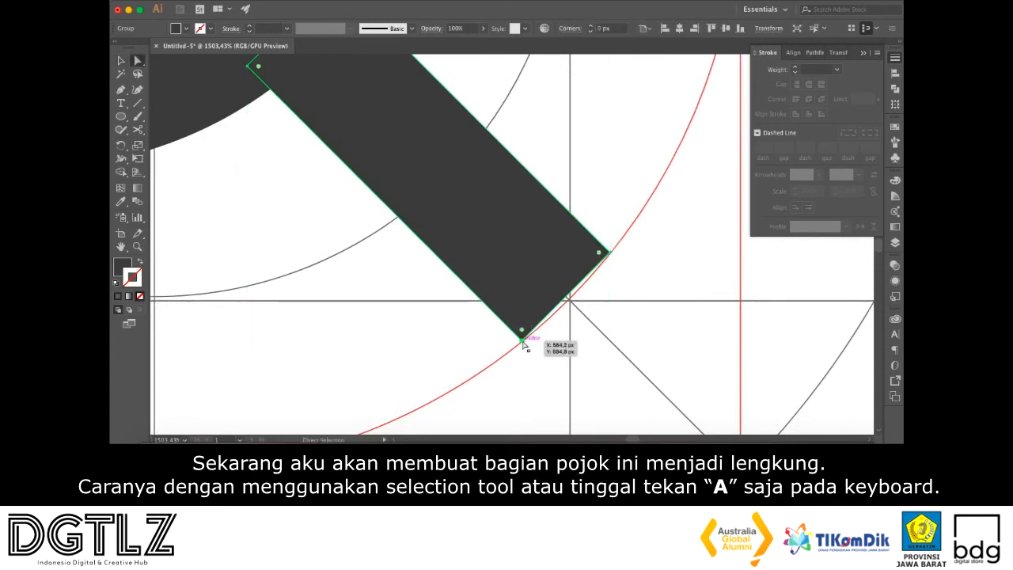
scroll(605, 345, up, 5)
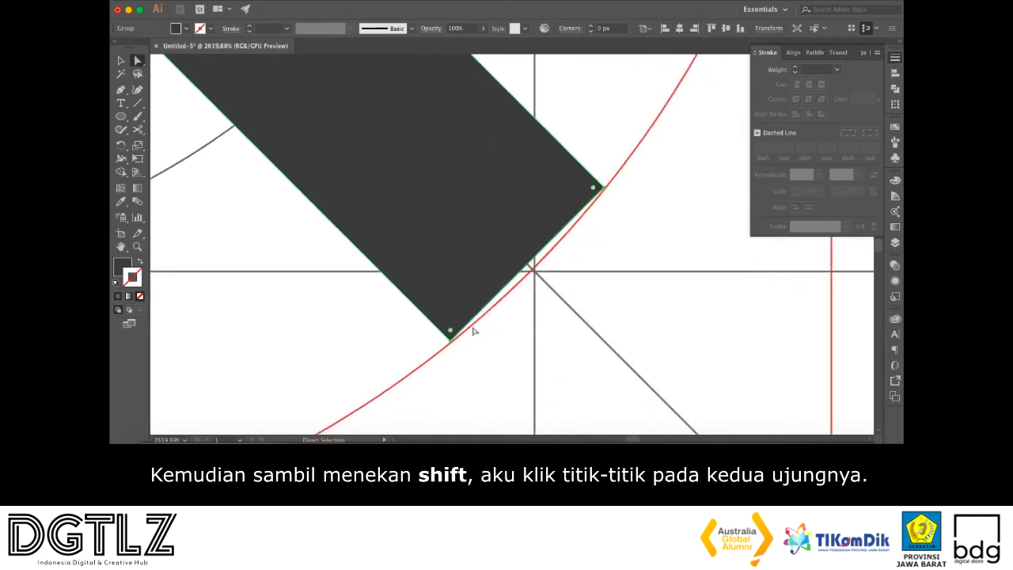
scroll(443, 290, up, 1)
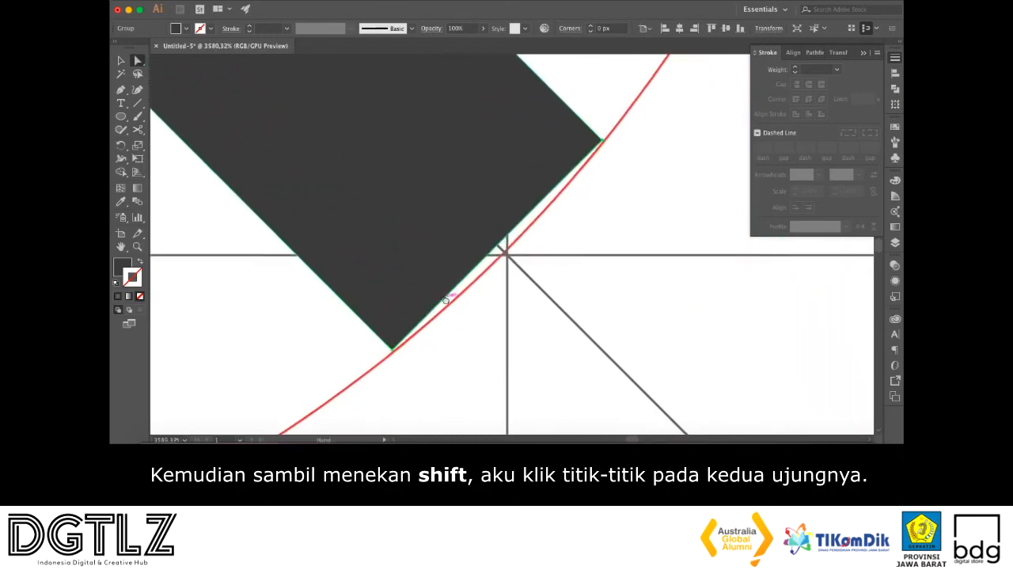
shift+click(394, 355)
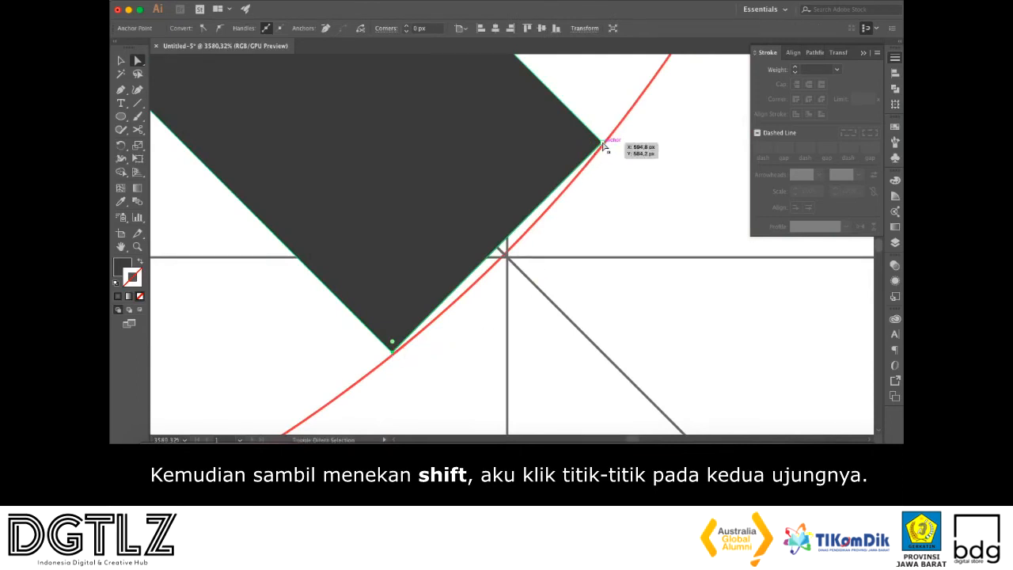
shift+click(603, 144)
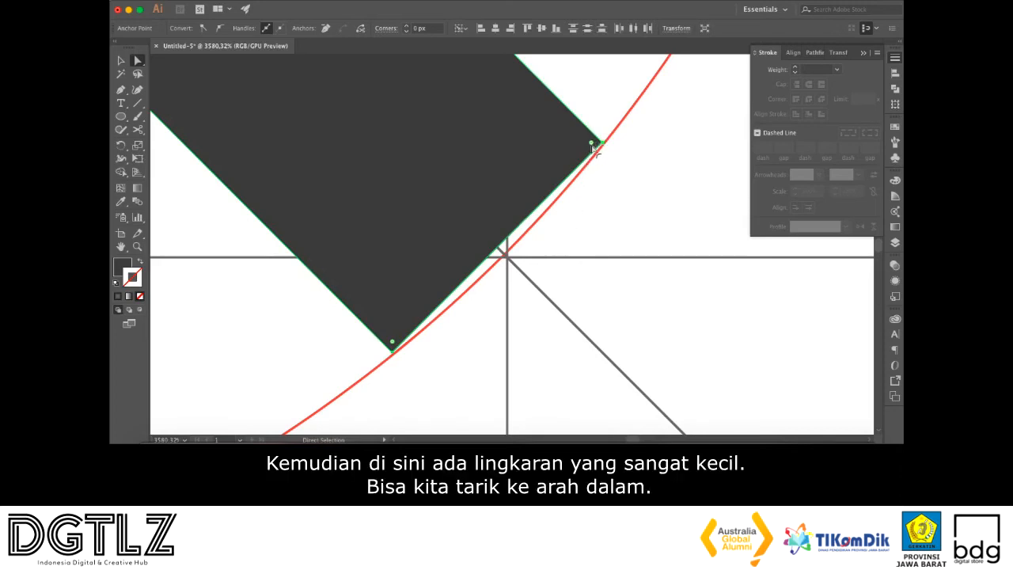
drag(594, 148, 335, 188)
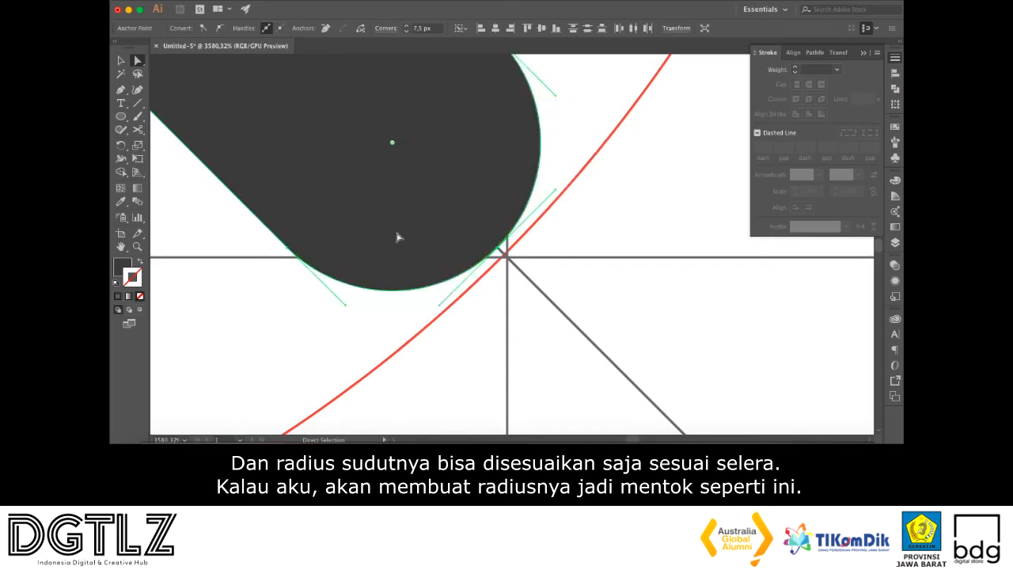
key(v)
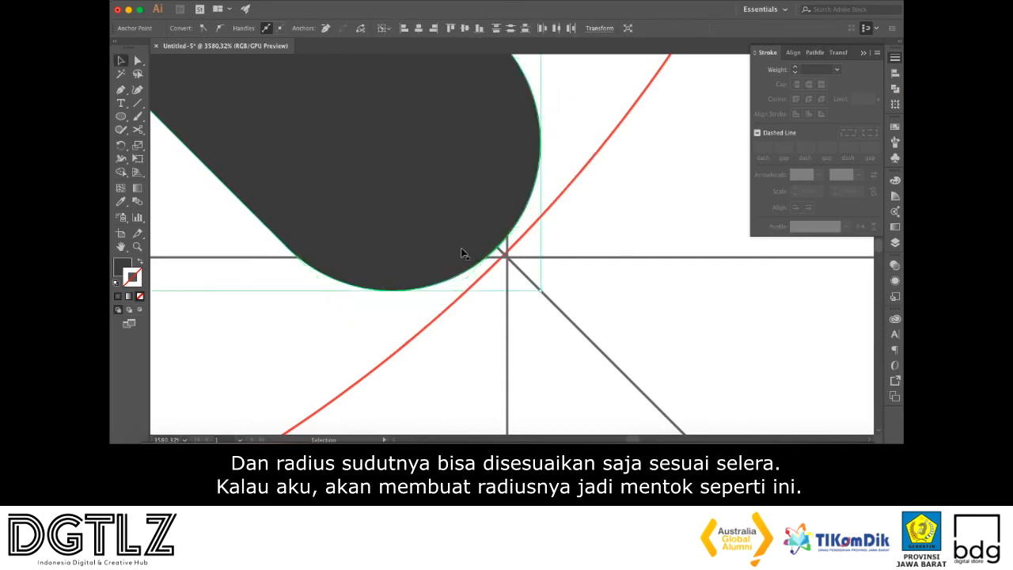
click(586, 266)
Shift the handle slightly outward so its rounded end meets the lower-right grid intersection on the red circle
scroll(564, 215, down, 4)
drag(556, 192, 586, 253)
click(545, 281)
drag(537, 275, 552, 281)
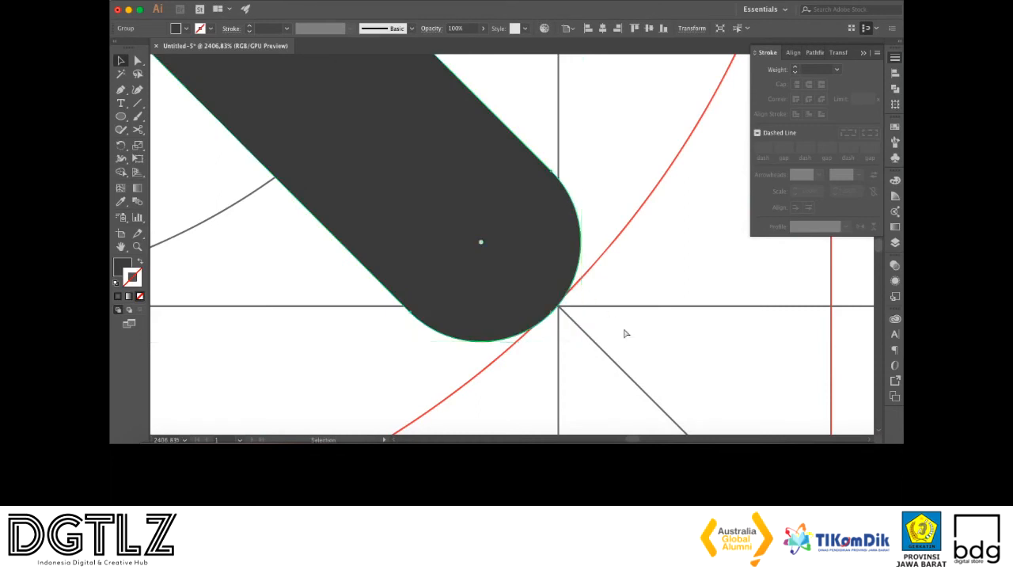
scroll(590, 265, down, 5)
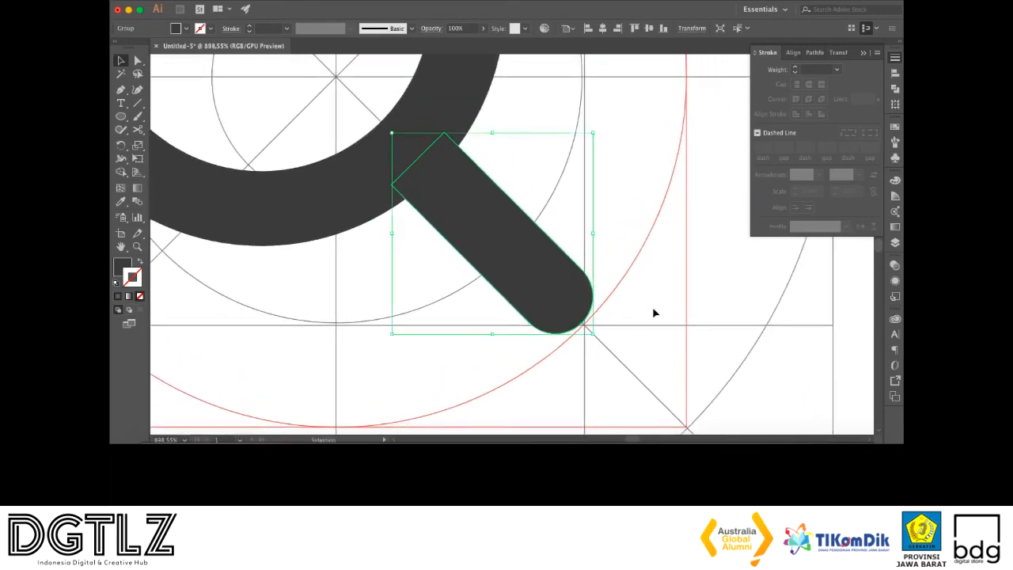
click(653, 312)
drag(561, 296, 565, 296)
click(672, 330)
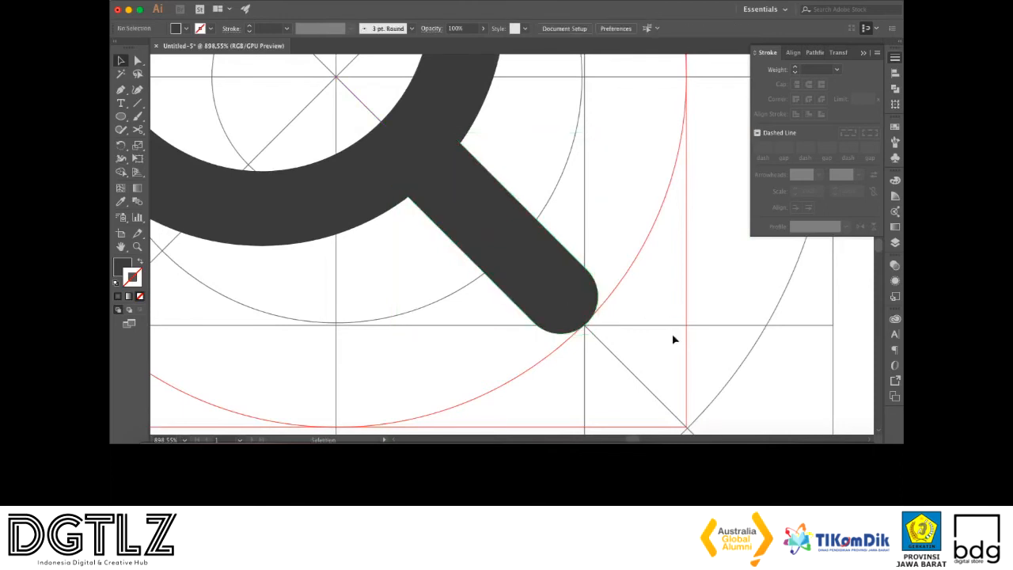
scroll(690, 324, down, 5)
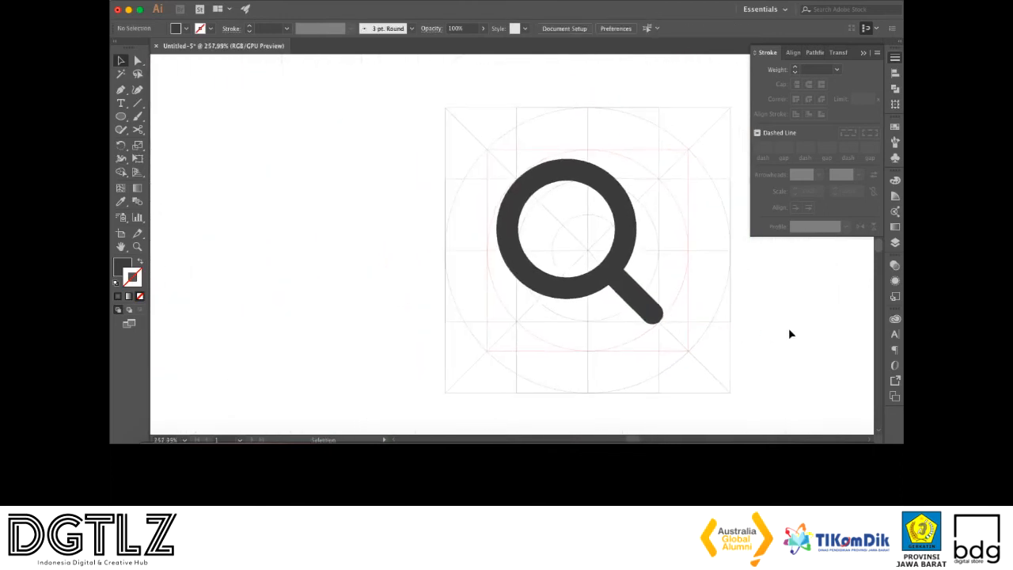
scroll(749, 319, up, 2)
click(578, 290)
shift+click(545, 283)
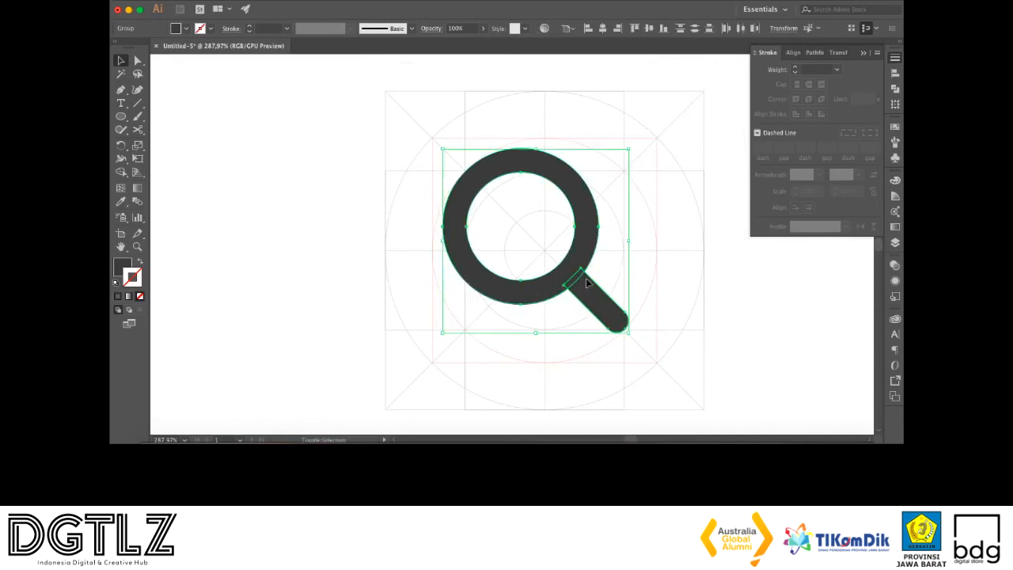
click(744, 316)
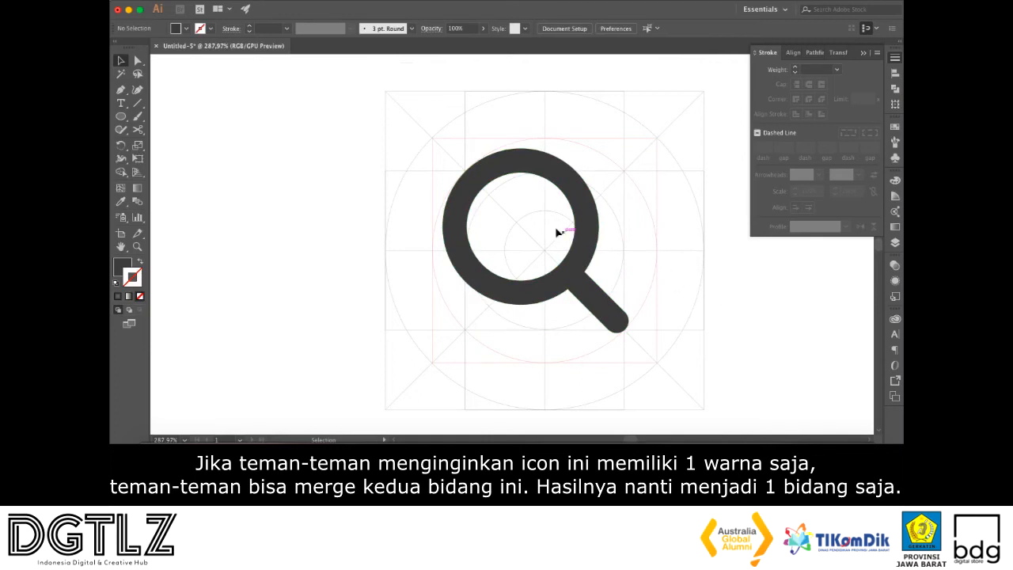
Merge the ring and handle into a single shape with the Pathfinder Unite operation
click(580, 265)
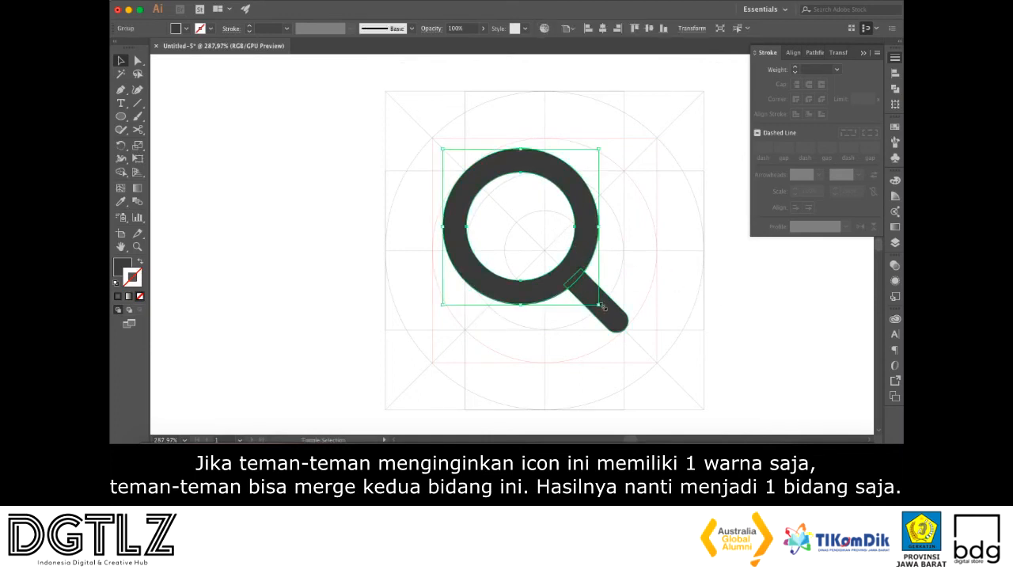
shift+click(606, 312)
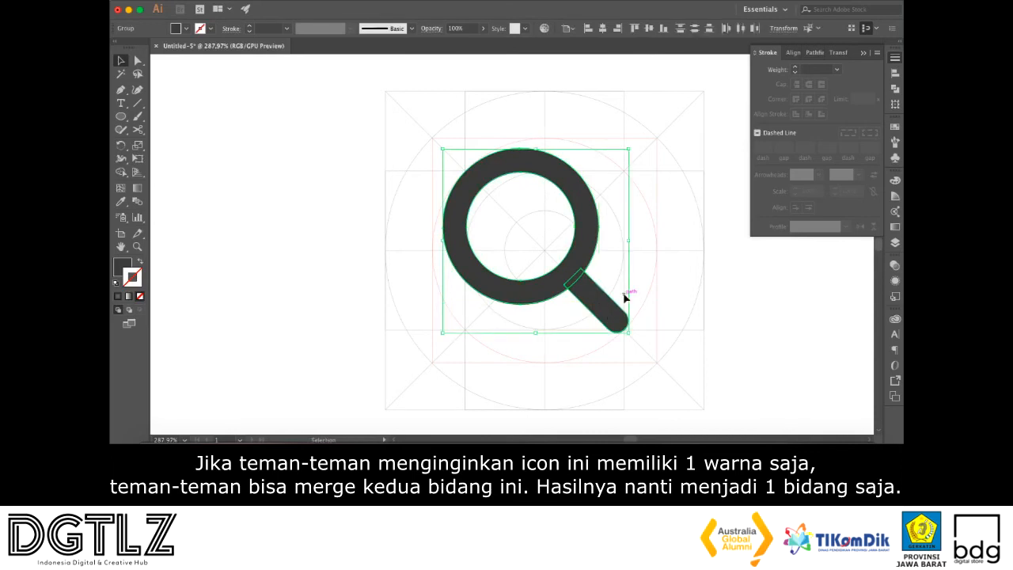
click(893, 91)
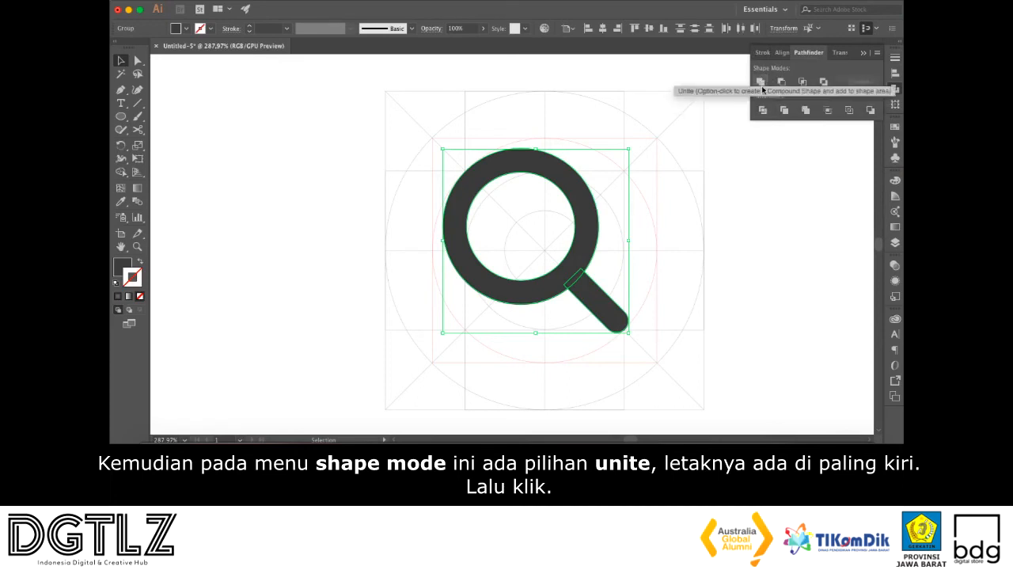
click(742, 278)
click(603, 297)
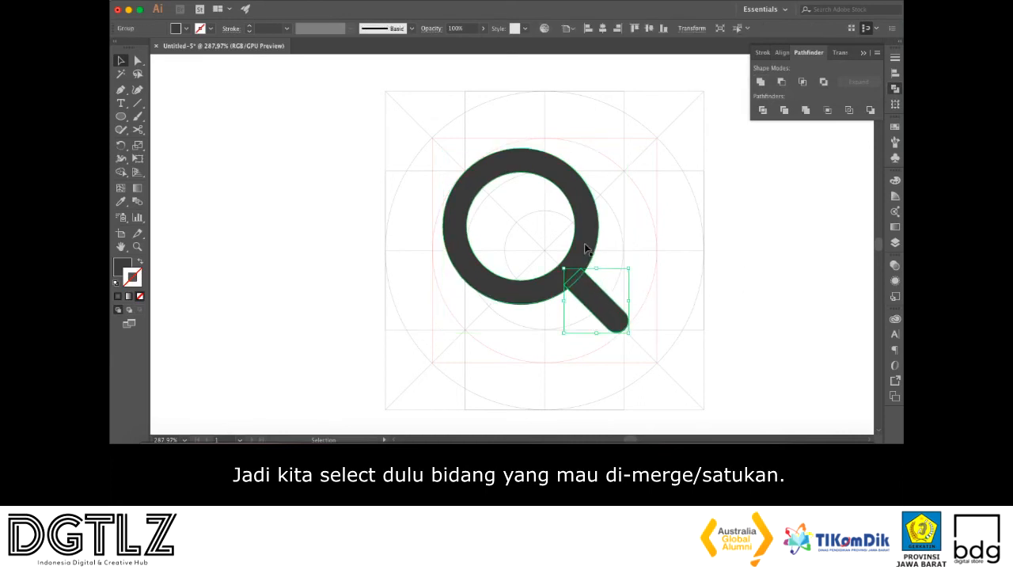
shift+click(585, 250)
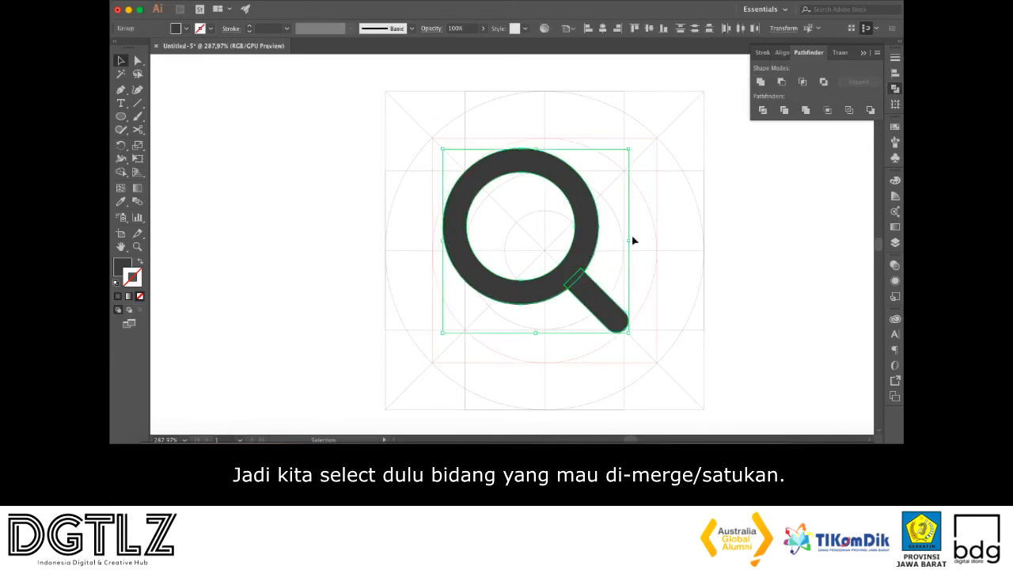
click(760, 83)
click(696, 294)
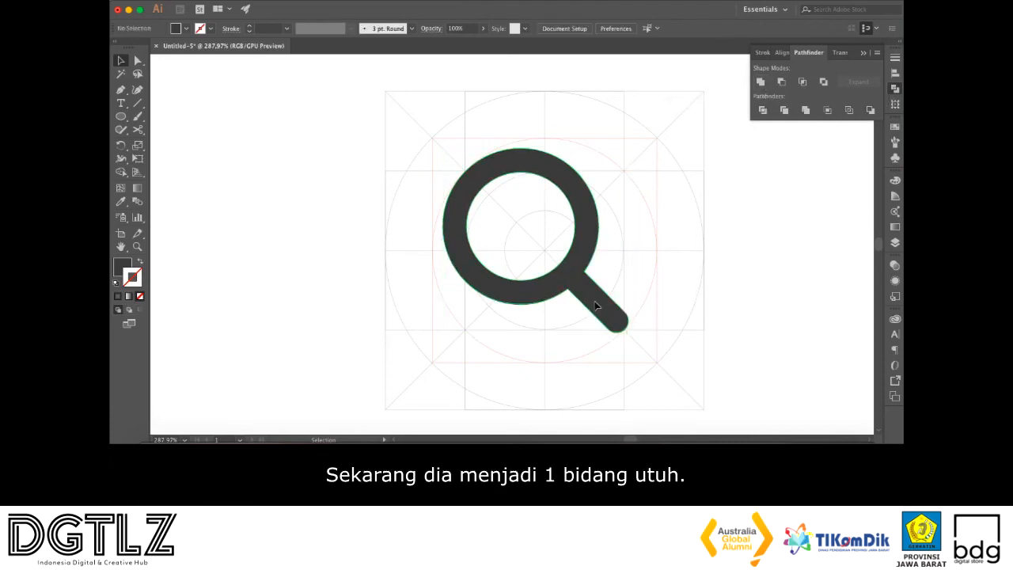
Move the merged icon aside to test that it behaves as one piece, and undo the move
drag(592, 309, 451, 328)
key(super+z)
click(749, 268)
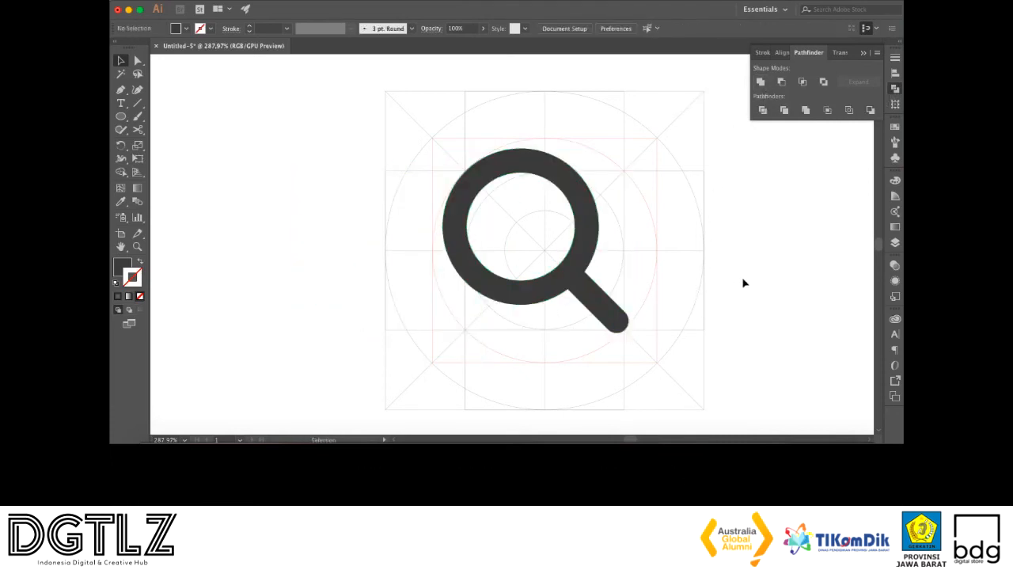
Change the merged magnifying glass icon's fill from gray to blue, #316FD3
click(603, 307)
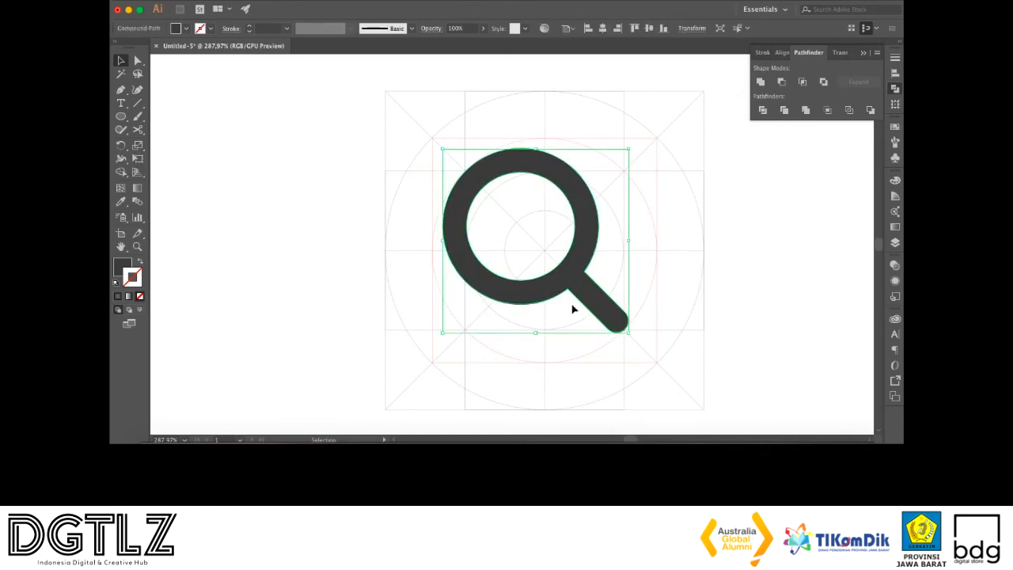
double_click(119, 273)
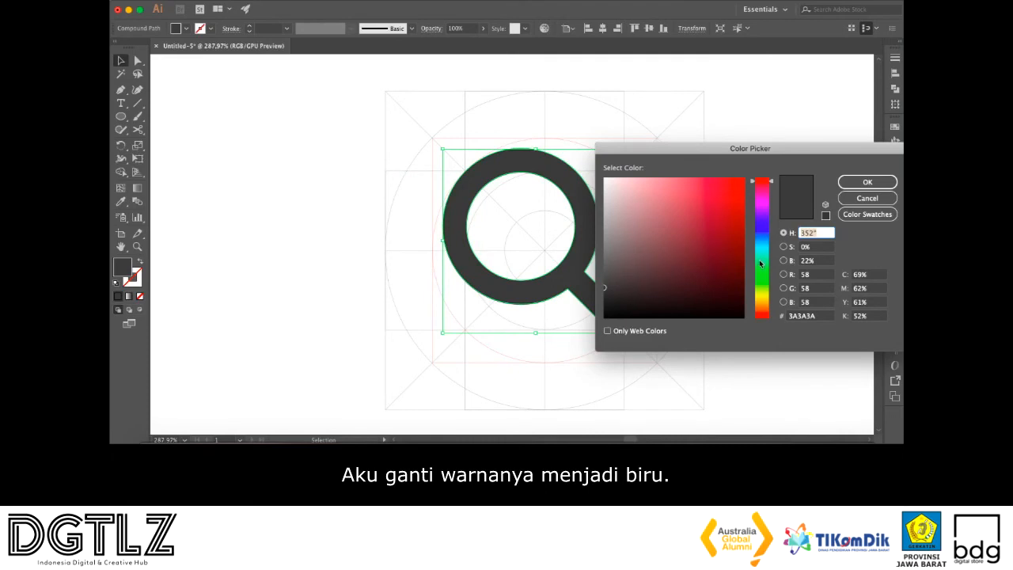
drag(762, 276, 755, 234)
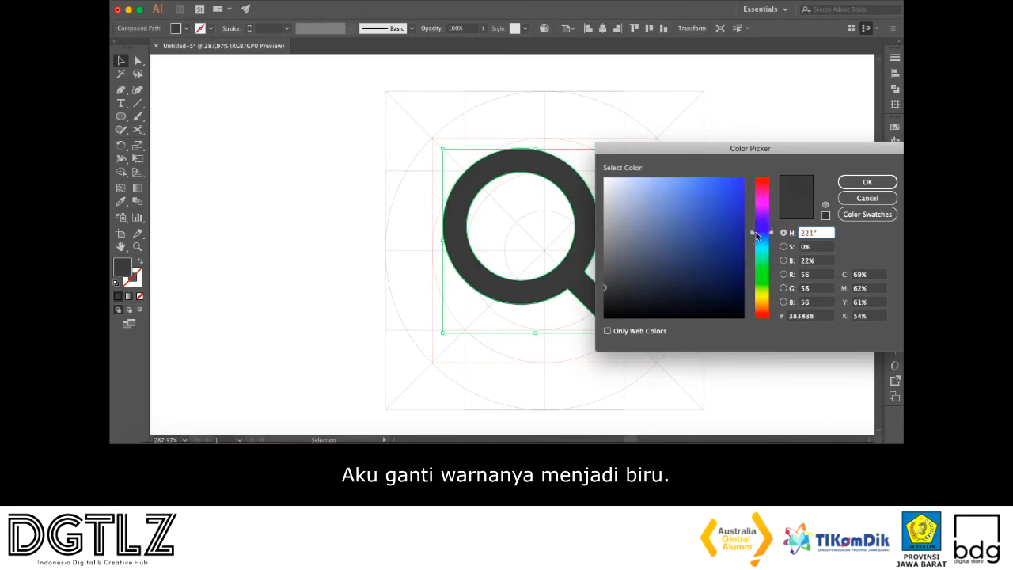
mouse_move(710, 210)
mouse_down()
mouse_move(705, 194)
mouse_move(712, 198)
mouse_up()
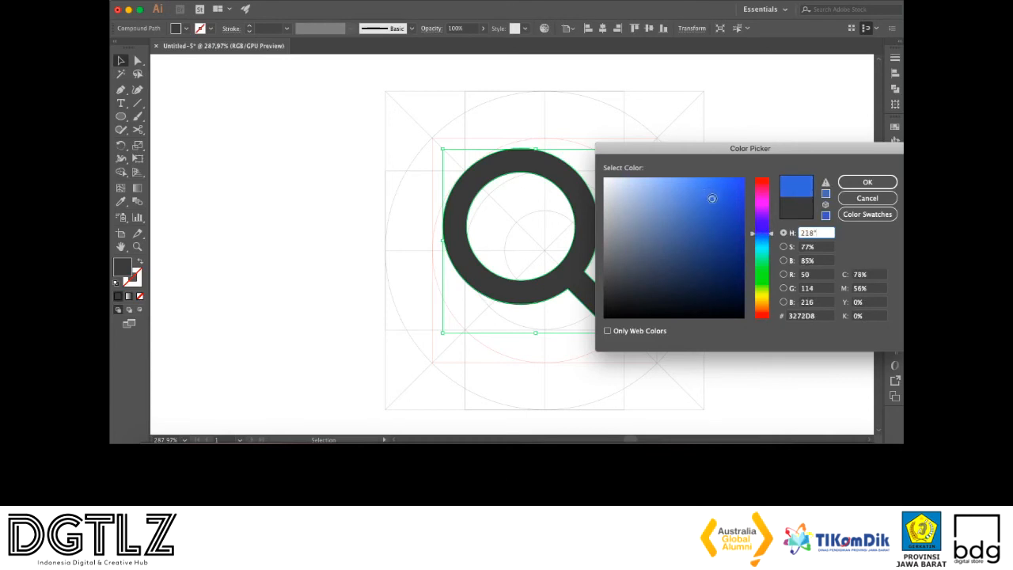
click(862, 182)
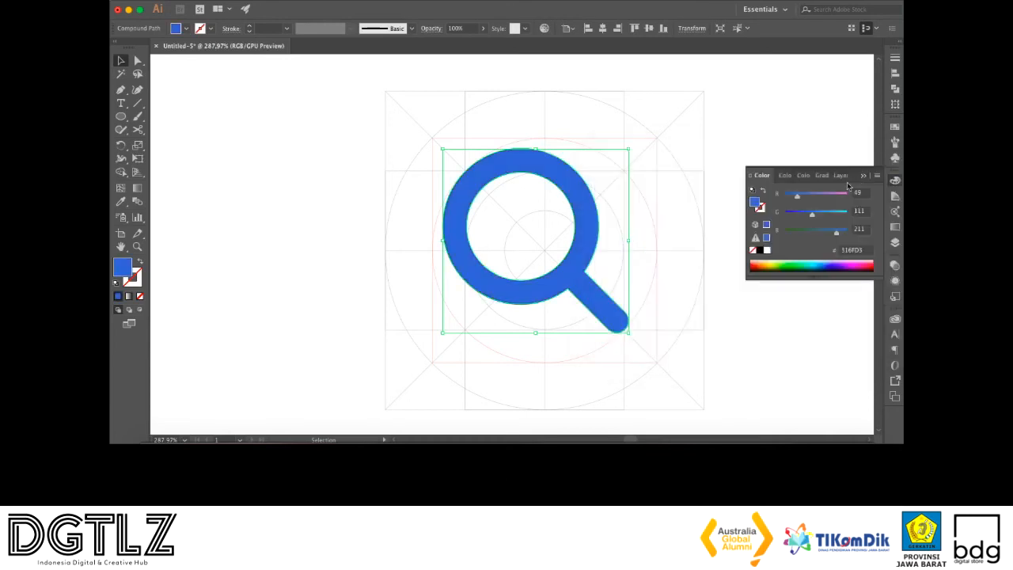
Darken the magnifying glass icon's blue fill to #2565C1 and leave it deselected
double_click(122, 267)
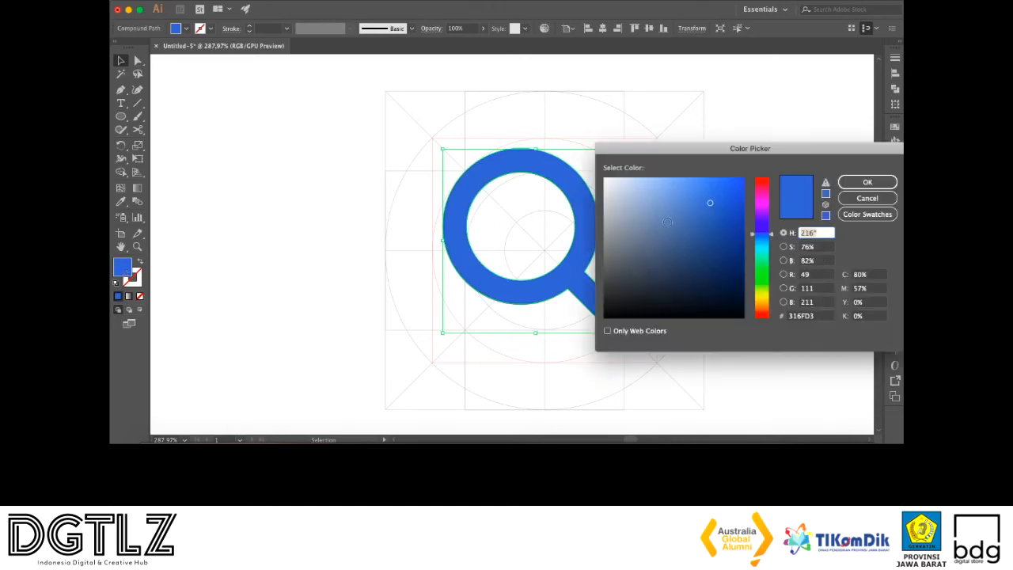
click(717, 210)
click(862, 182)
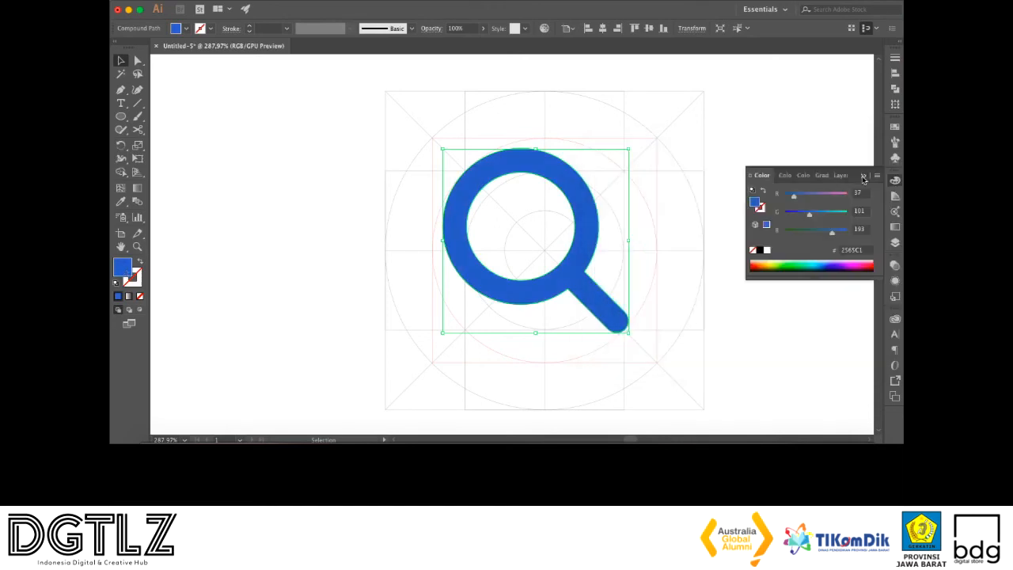
click(738, 345)
Move the blue magnifying glass icon off the grid into the empty area to its left
scroll(738, 345, down, 4)
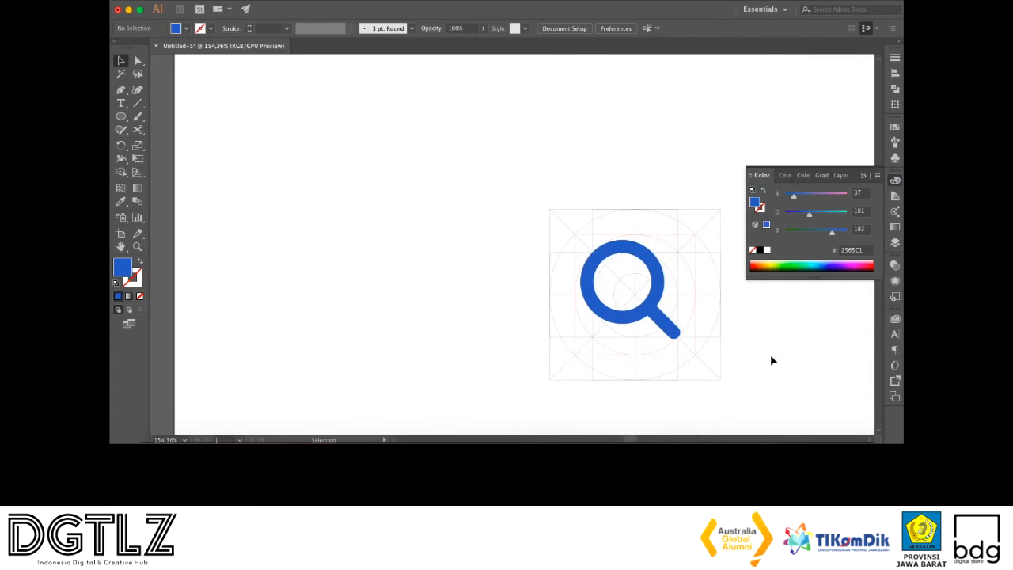
drag(755, 327, 754, 327)
click(636, 317)
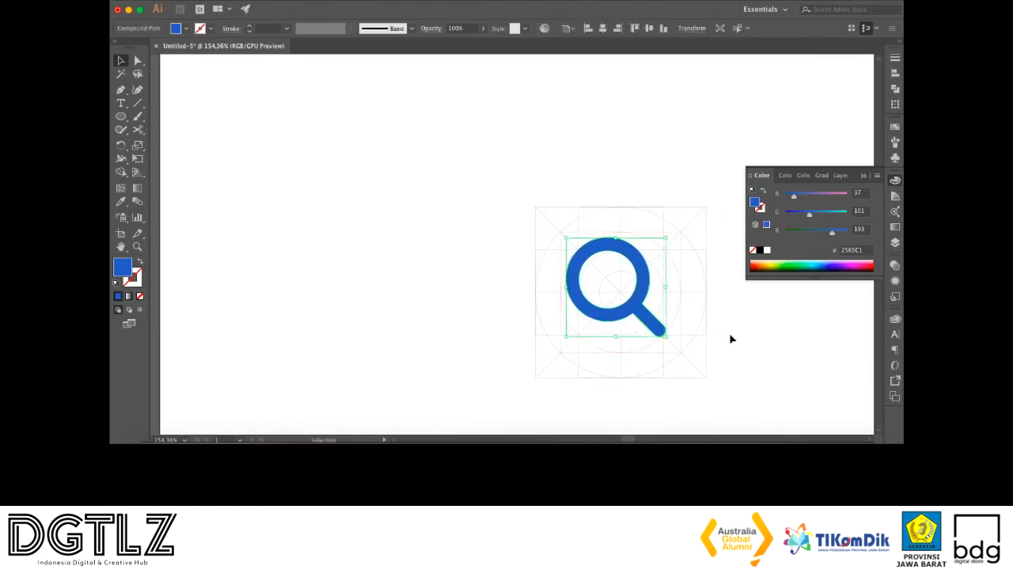
click(738, 342)
click(638, 316)
drag(651, 324, 390, 367)
click(436, 382)
scroll(431, 376, right, 5)
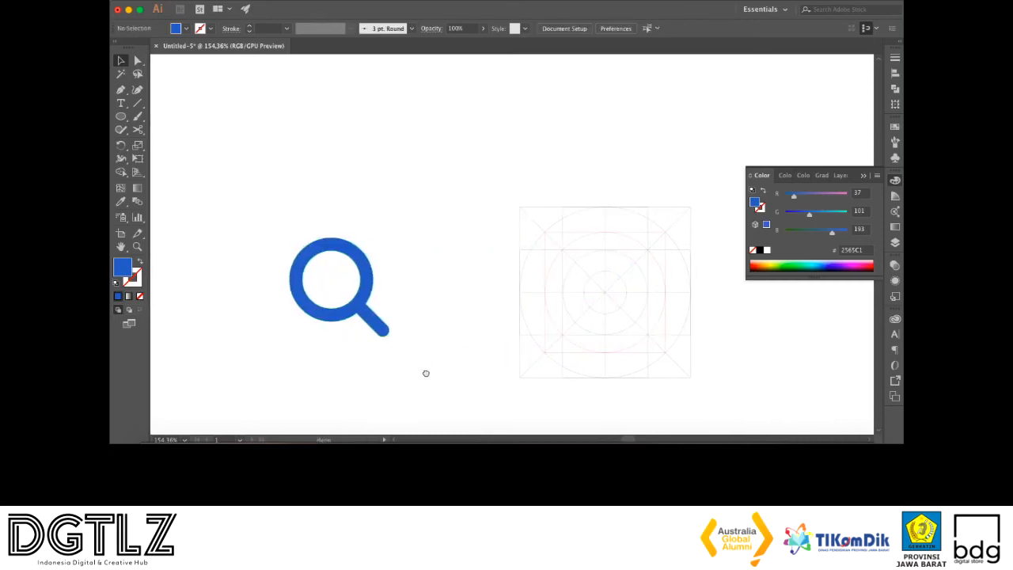
Draw a blue circle from the grid's center outward, matching the size of the grid's second circle, and leave it deselected
click(121, 117)
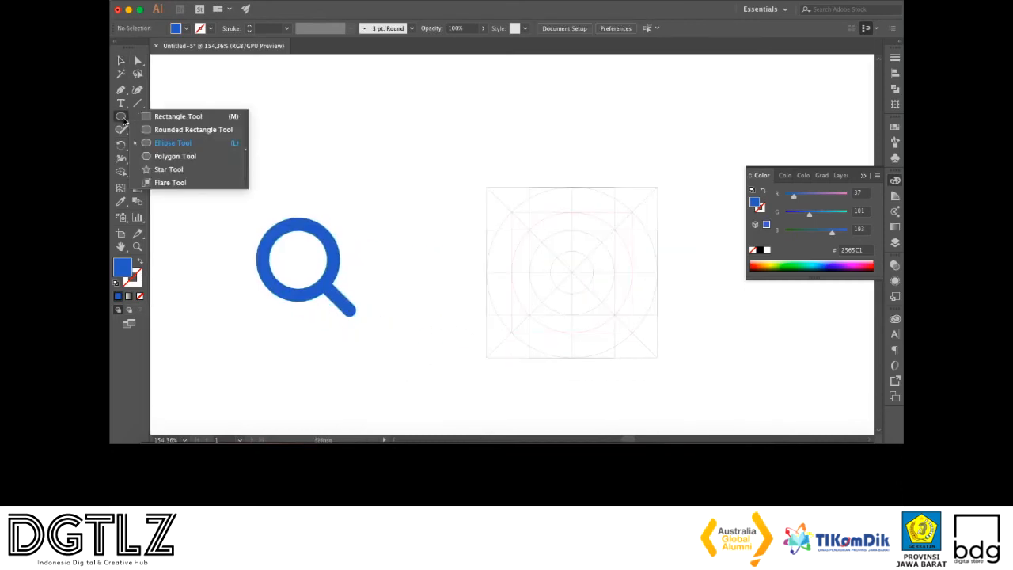
click(162, 143)
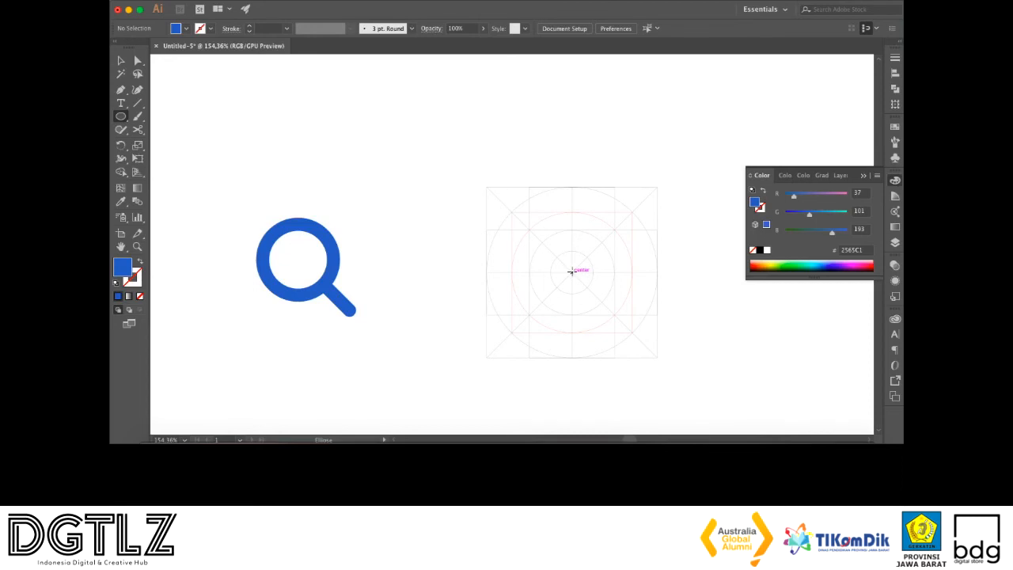
drag(571, 272, 598, 314)
key(v)
click(696, 305)
scroll(690, 300, up, 3)
scroll(681, 285, left, 5)
scroll(680, 285, up, 2)
scroll(652, 286, down, 1)
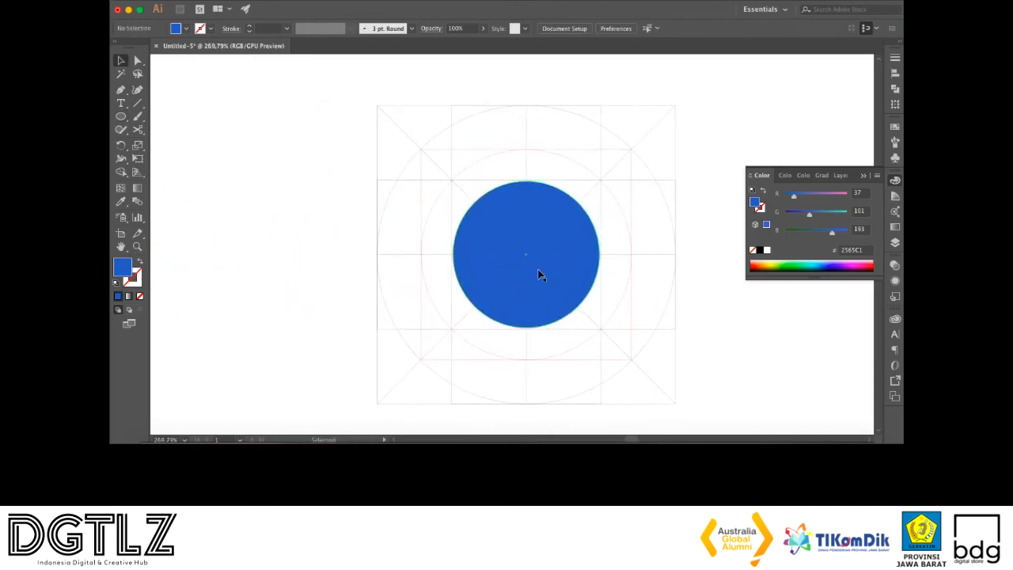
click(538, 269)
click(637, 306)
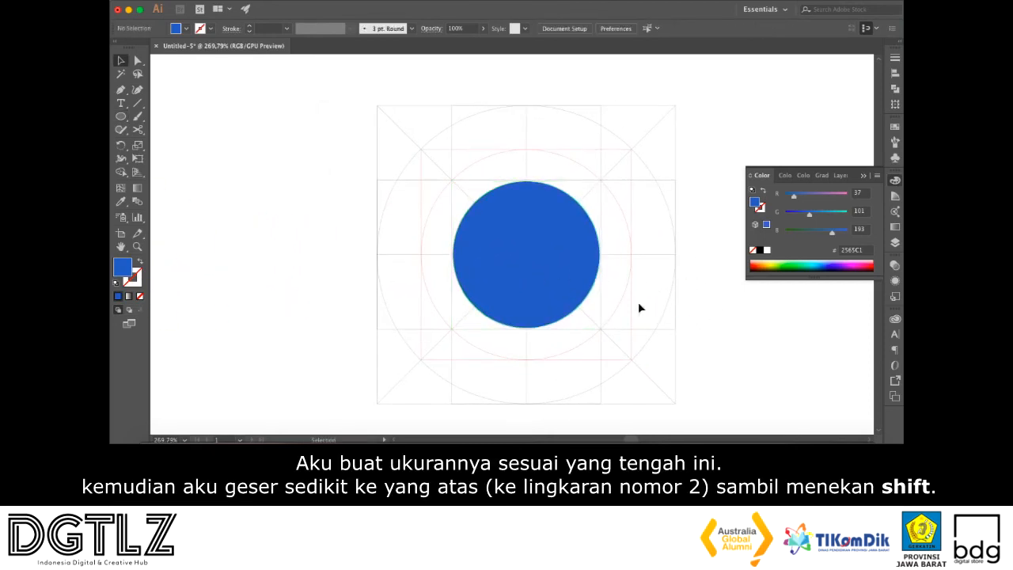
Move the blue circle straight up until its top edge touches the top of the red guide circle
click(534, 219)
drag(541, 301, 538, 271)
click(703, 330)
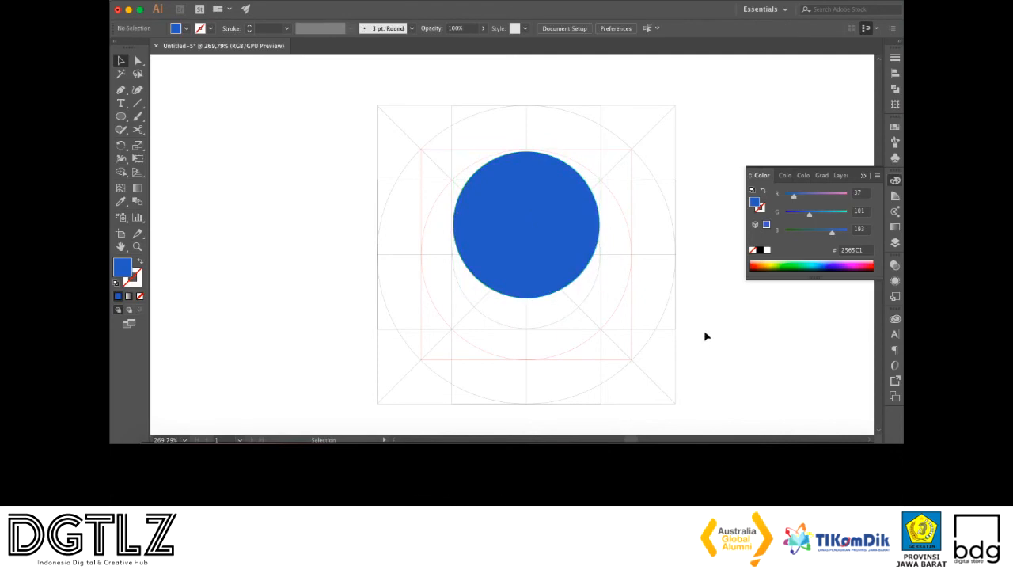
drag(536, 235, 533, 237)
click(719, 321)
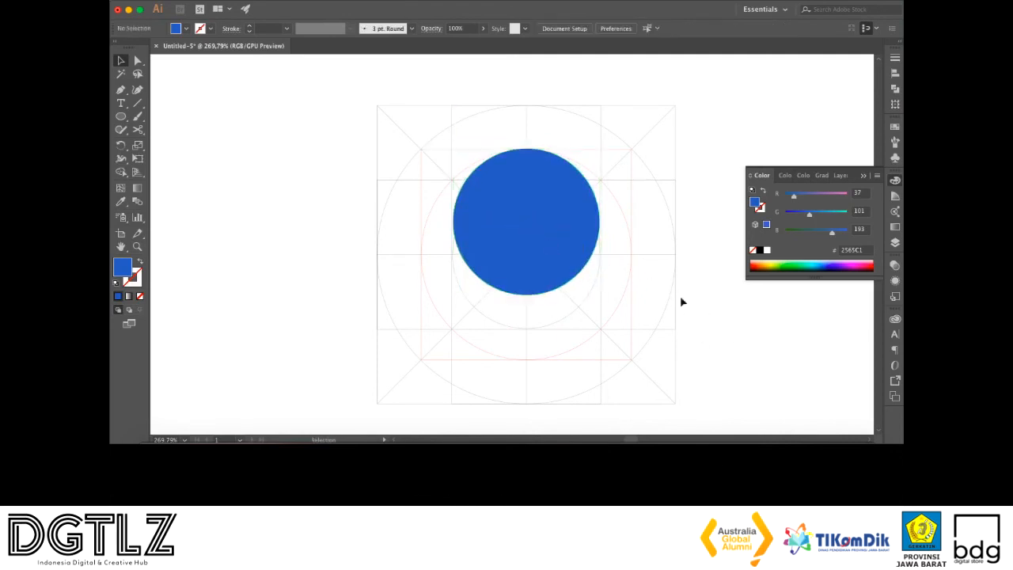
scroll(569, 174, up, 10)
drag(474, 167, 518, 211)
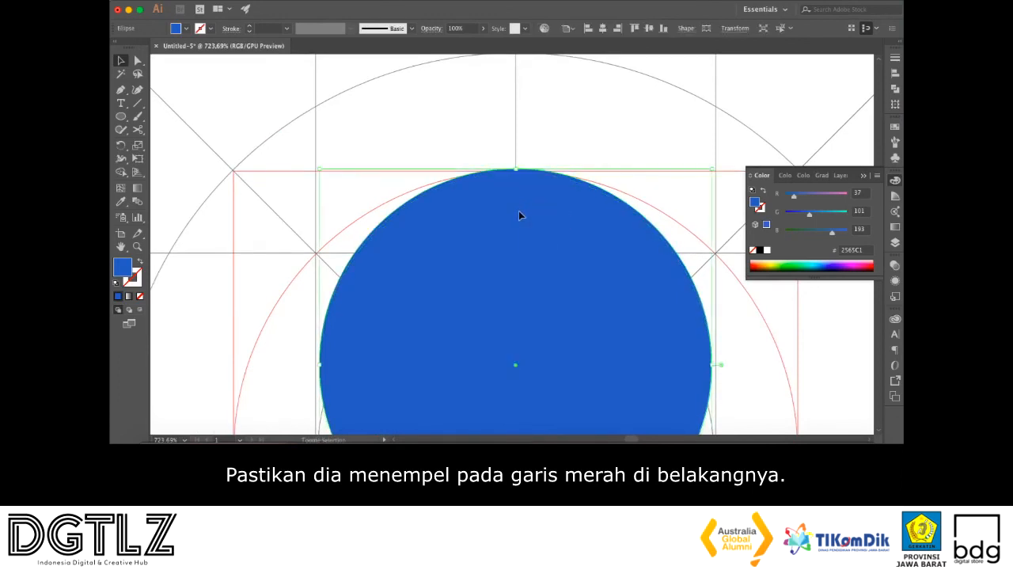
click(565, 125)
scroll(554, 237, down, 3)
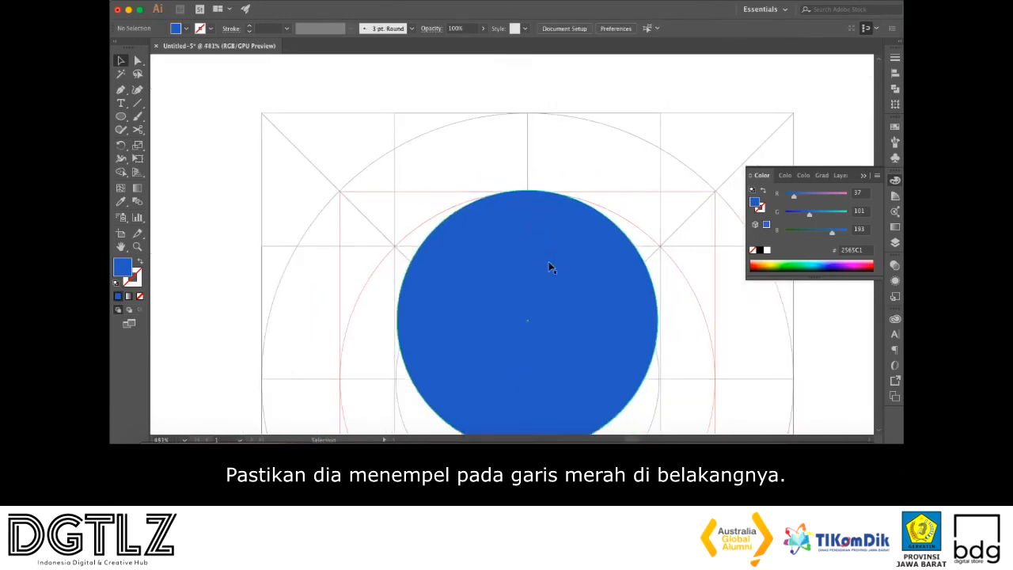
Create a triangle with the Star tool using 3 points, Radius 1 of 40,3691 px and Radius 2 of 20,1845 px
drag(548, 261, 485, 171)
drag(407, 226, 452, 169)
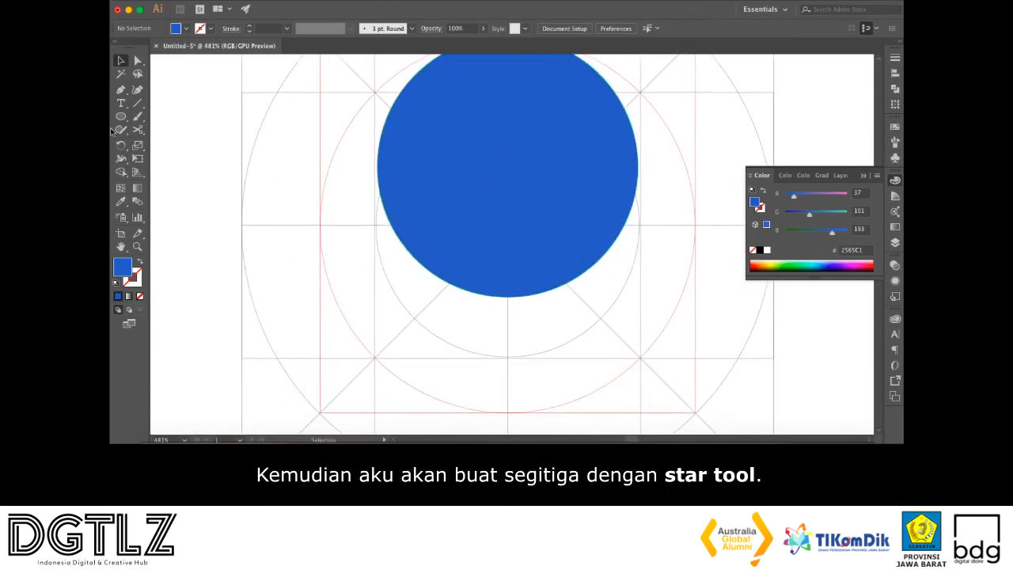
drag(120, 116, 160, 171)
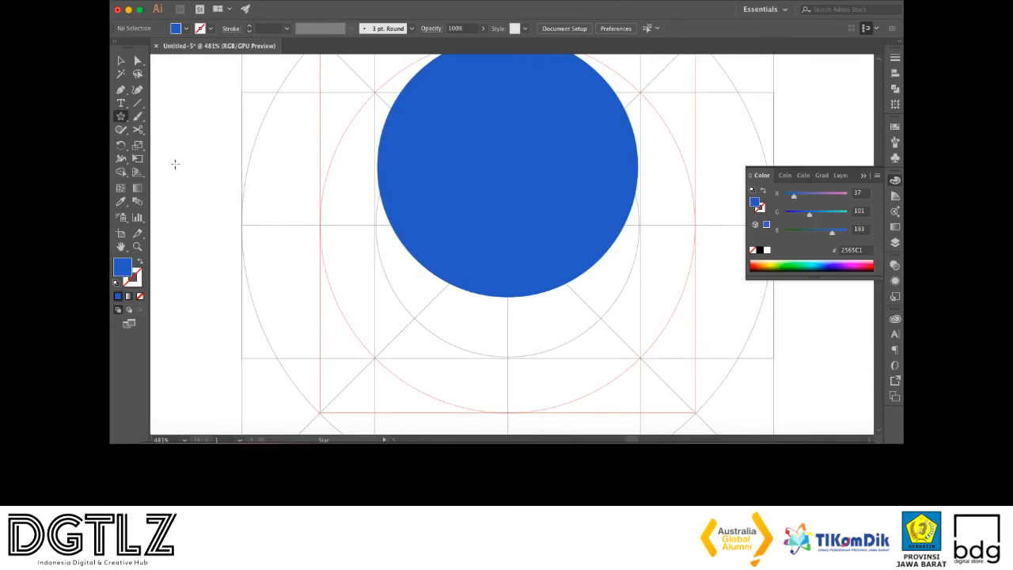
click(180, 160)
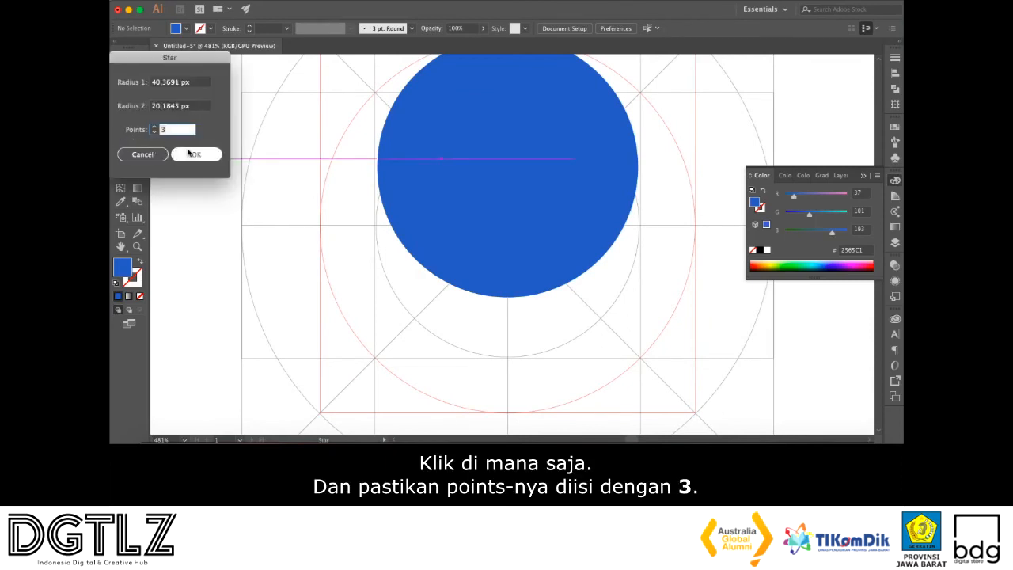
click(193, 154)
Place the triangle pointing down under the blue circle, overlapping it, with its tip at the bottom of the red guide circle
key(v)
drag(215, 208, 618, 263)
drag(495, 197, 512, 261)
scroll(516, 214, down, 3)
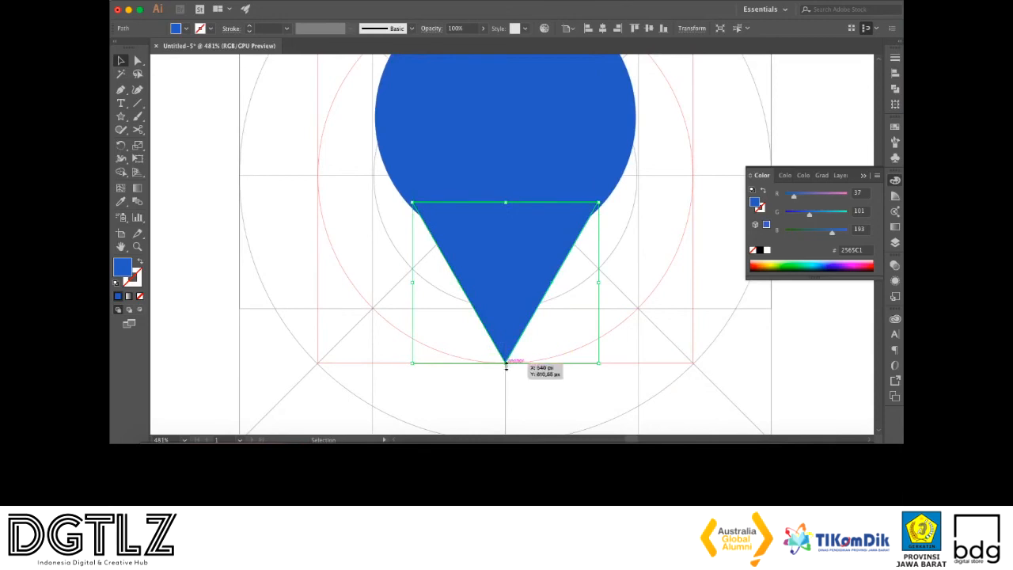
click(813, 326)
scroll(812, 308, down, 1)
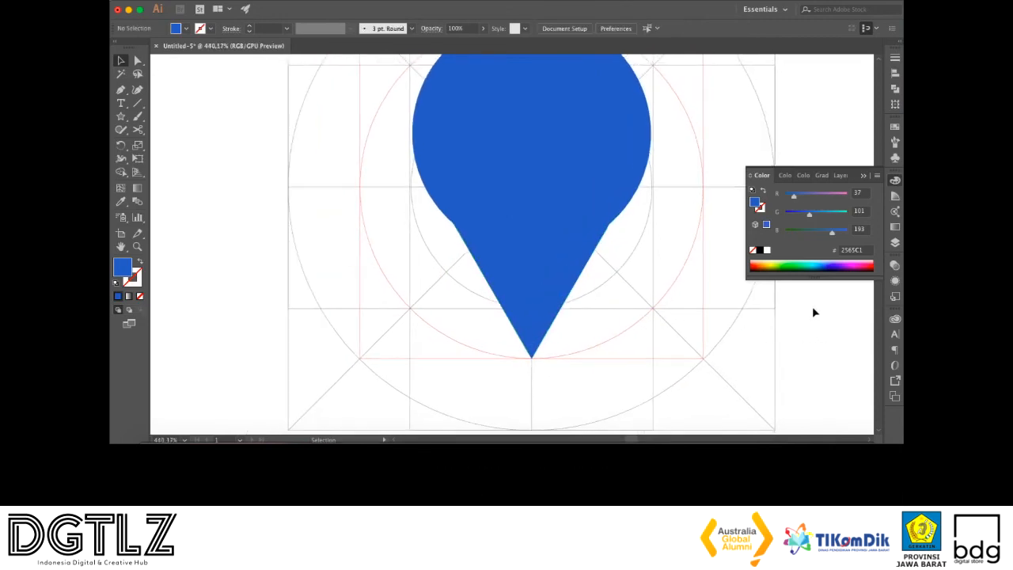
Select the triangle and the blue circle and unite them into one pin shape with Pathfinder
scroll(524, 290, up, 2)
click(523, 290)
shift+click(536, 199)
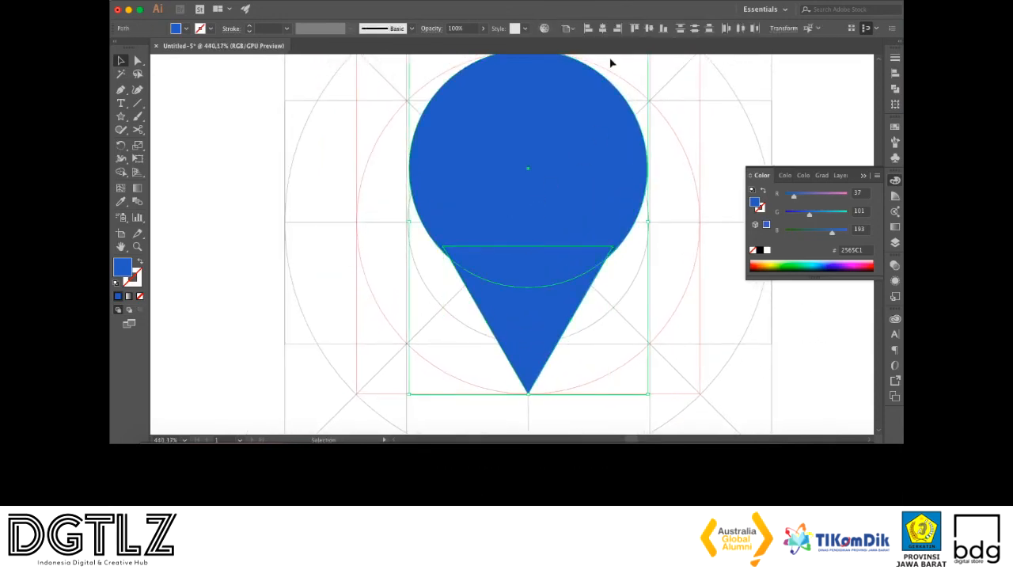
click(824, 362)
scroll(819, 356, right, 1)
click(533, 311)
shift+click(554, 224)
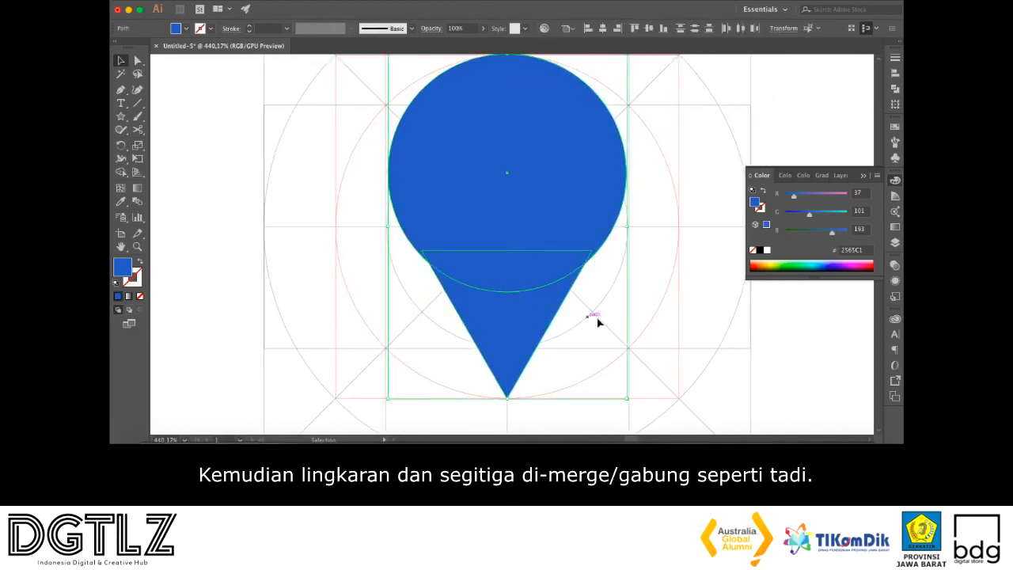
click(895, 87)
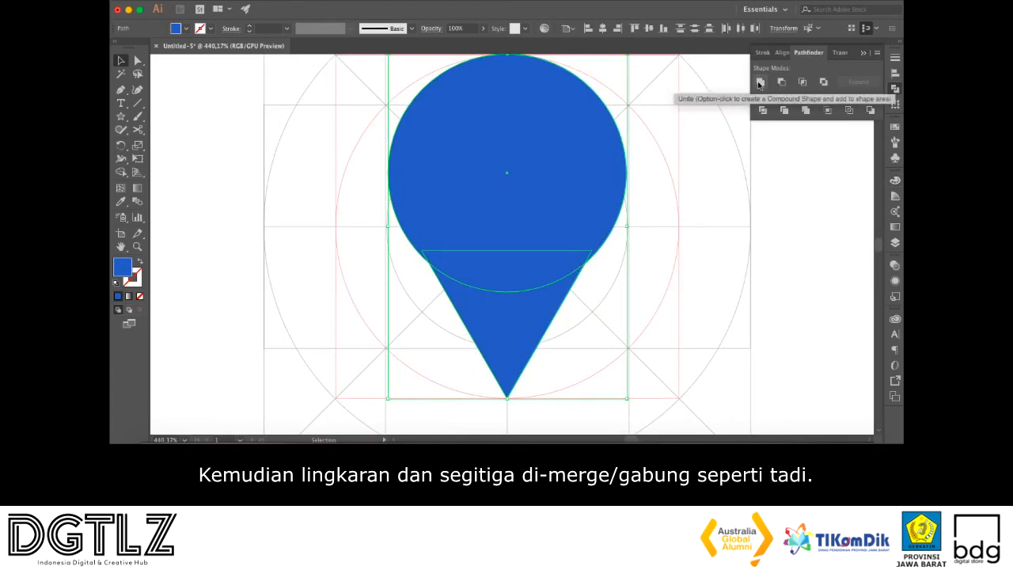
click(759, 82)
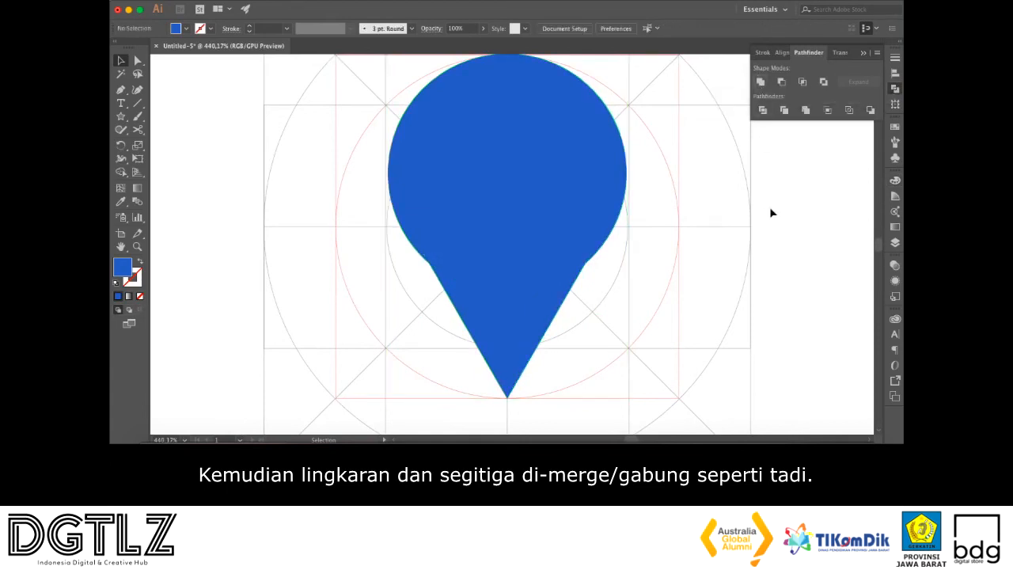
Swap the pin shape's fill and stroke so it becomes a blue outline without fill
scroll(769, 208, down, 1)
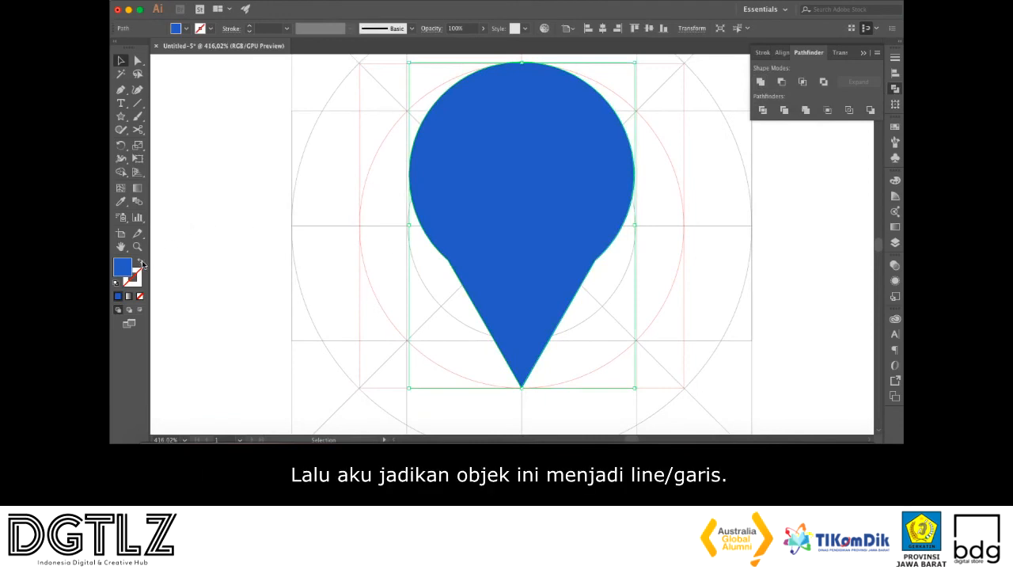
click(142, 264)
click(207, 225)
scroll(473, 116, up, 2)
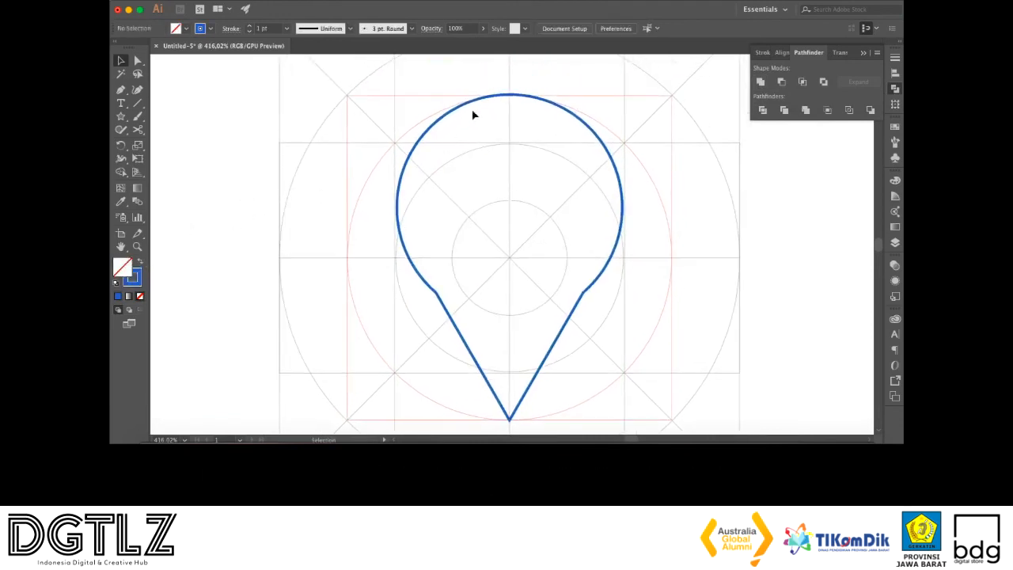
Set the pin outline's stroke weight to 15 pt and align the stroke to the inside
click(462, 109)
click(261, 29)
text(15)
key(Return)
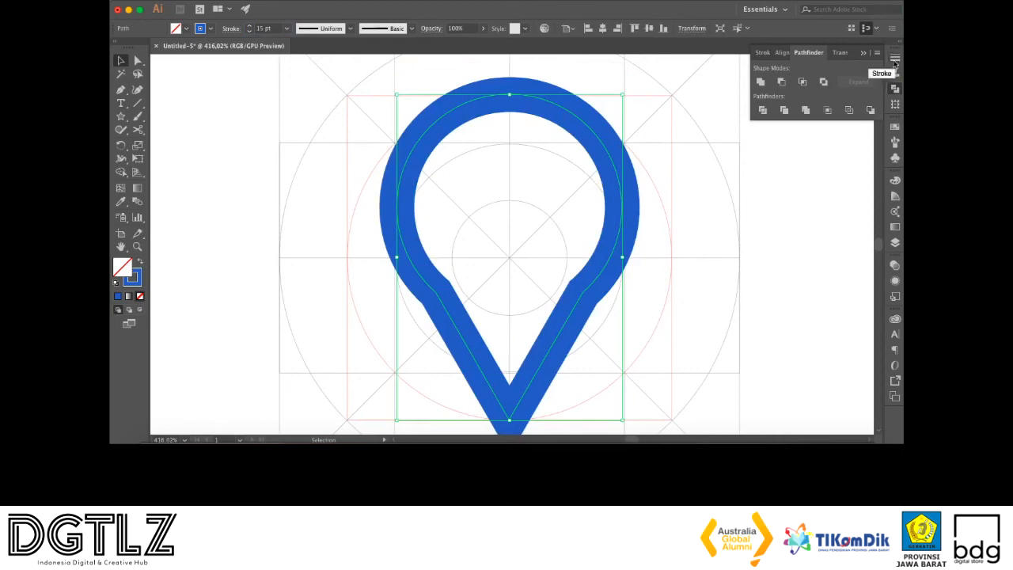
click(895, 61)
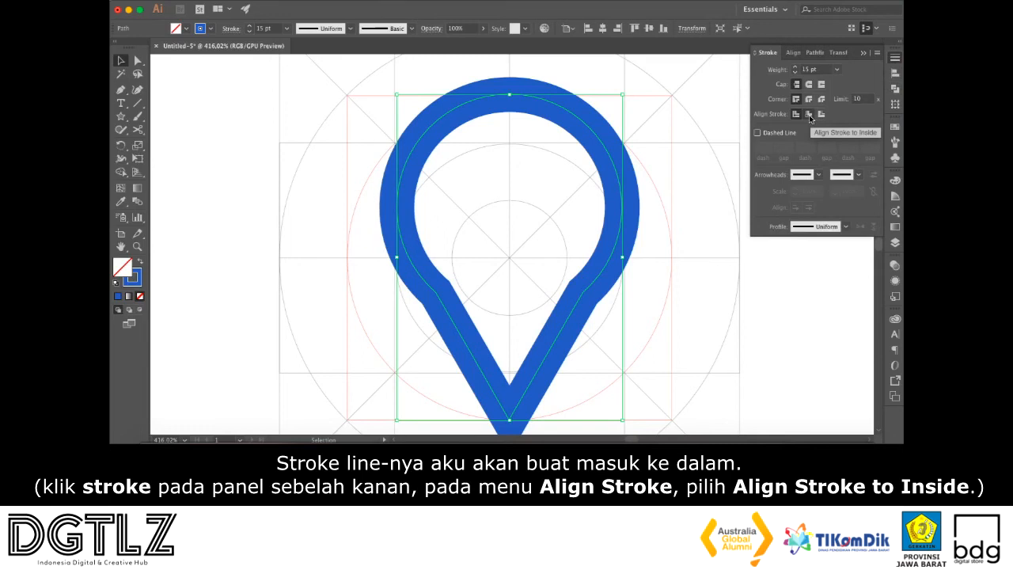
click(808, 114)
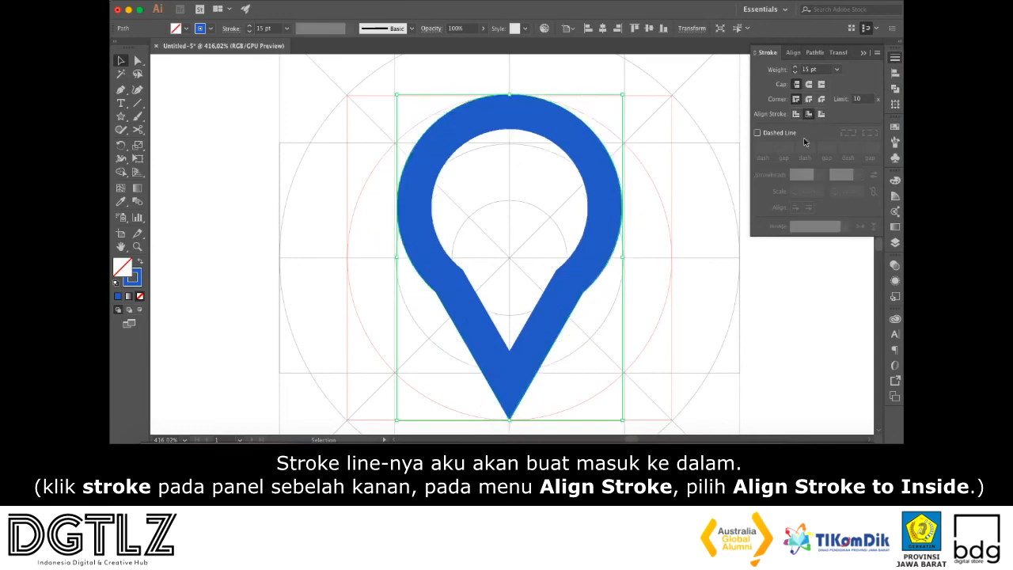
click(796, 322)
Draw a small circle inside the pin's head on the vertical centerline and set its stroke weight to 5 pt
scroll(780, 310, down, 3)
drag(641, 271, 569, 283)
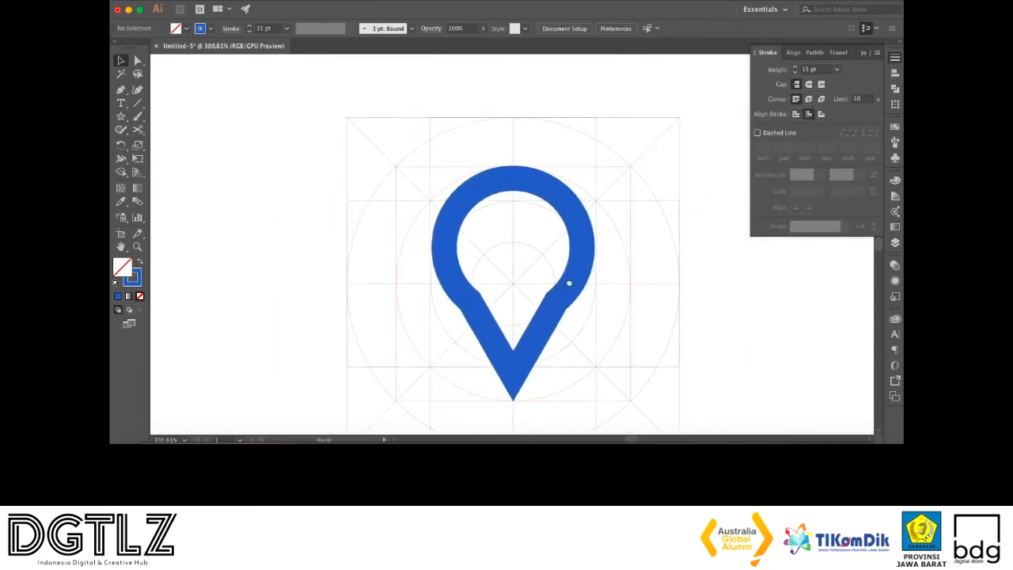
scroll(561, 278, up, 2)
drag(119, 117, 173, 143)
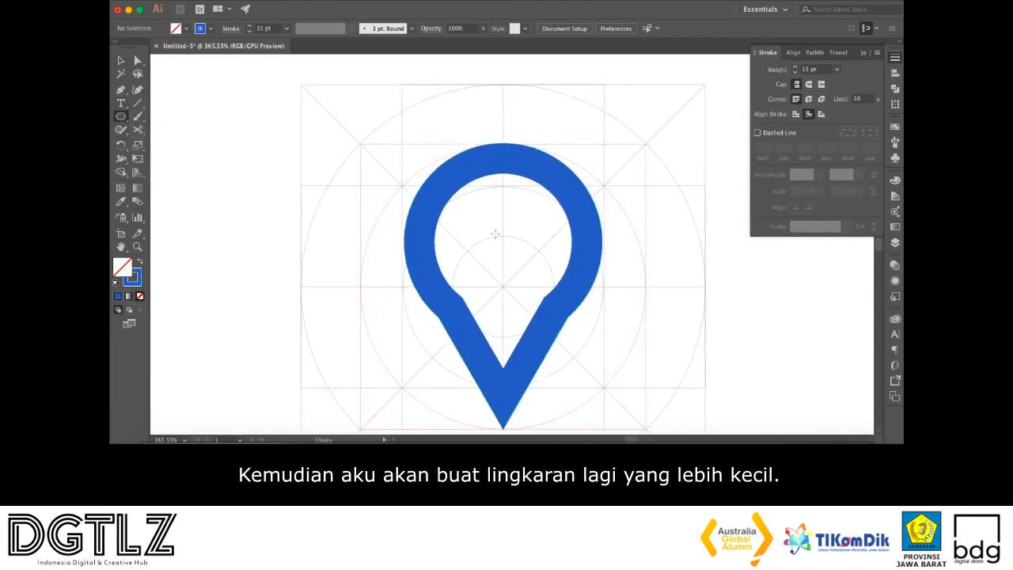
drag(503, 234, 520, 269)
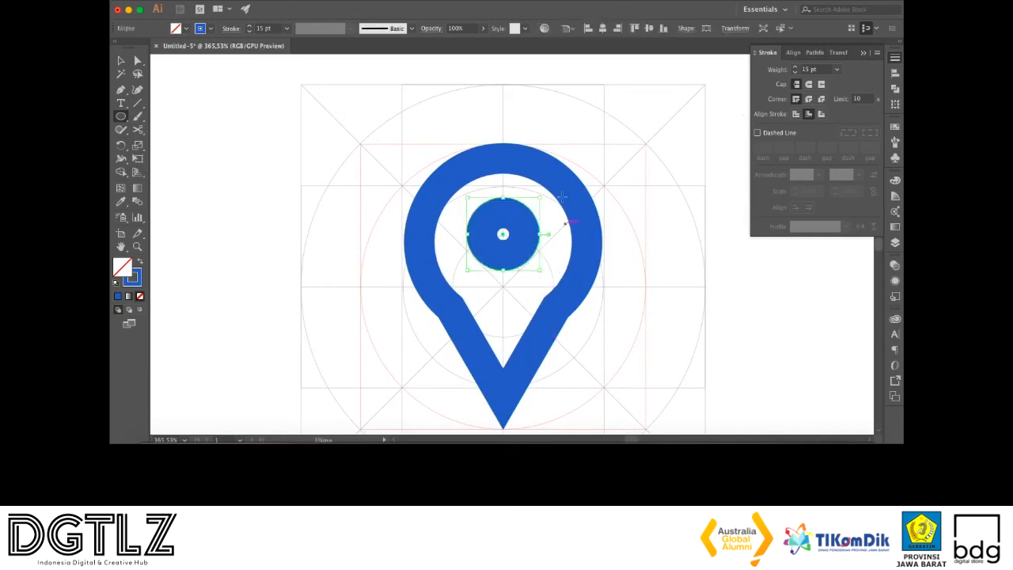
click(263, 27)
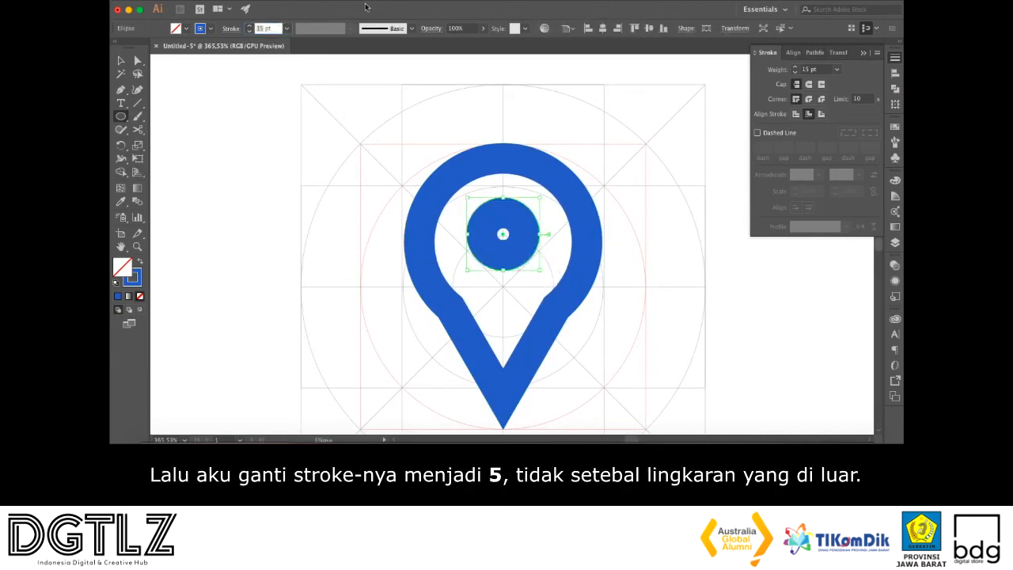
text(5)
key(Return)
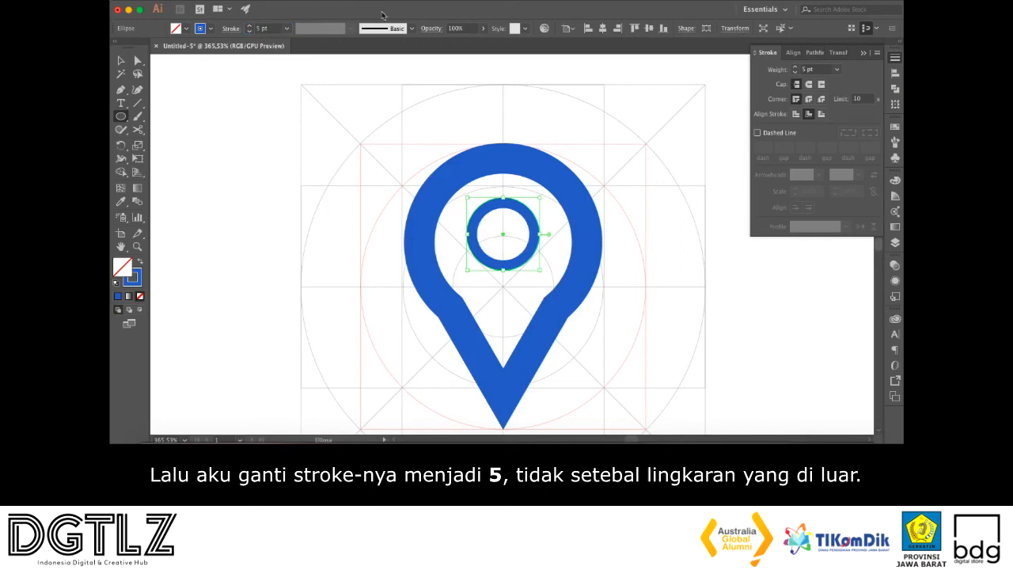
key(v)
click(746, 306)
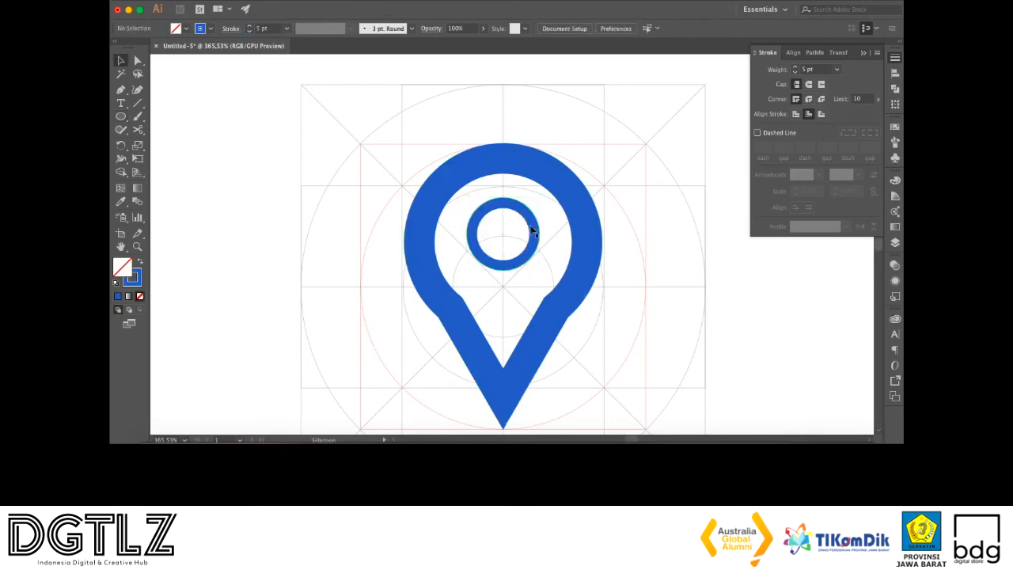
Shrink the small circle around its center to about two-thirds of its size and set its stroke back to 5 pt
click(533, 210)
drag(537, 199, 532, 211)
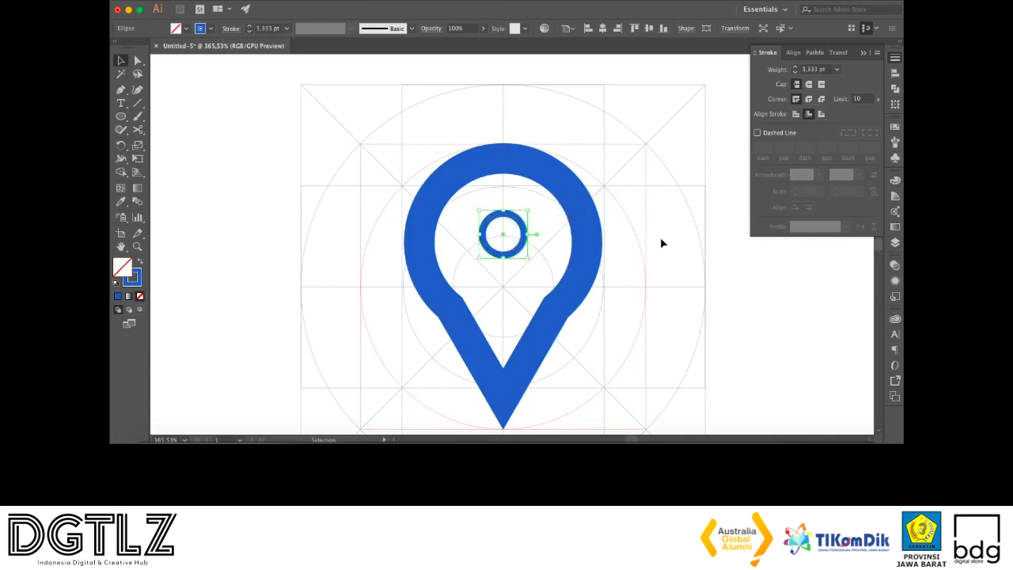
click(755, 310)
click(485, 252)
drag(271, 28, 241, 30)
text(5)
key(Return)
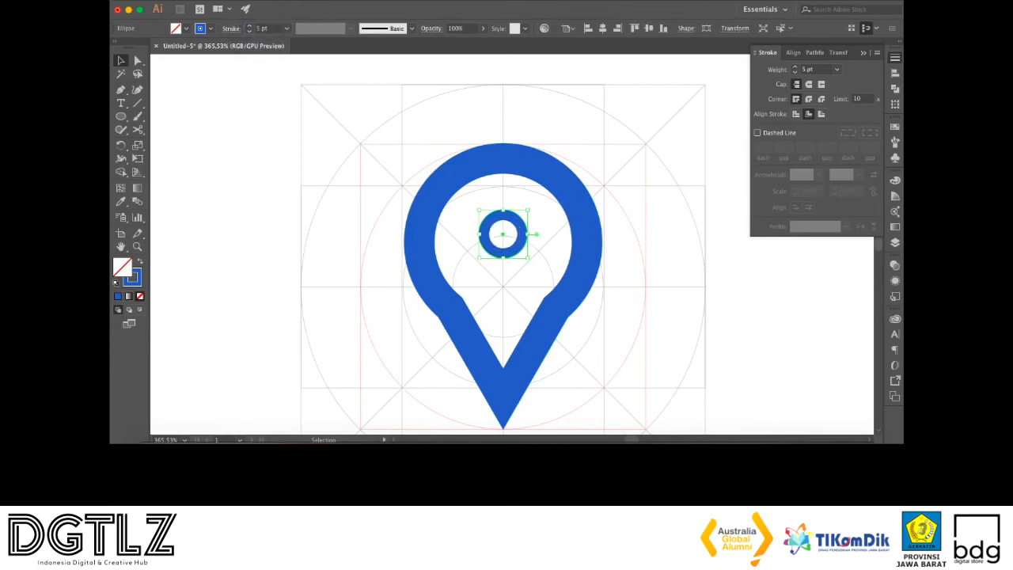
click(864, 53)
click(770, 154)
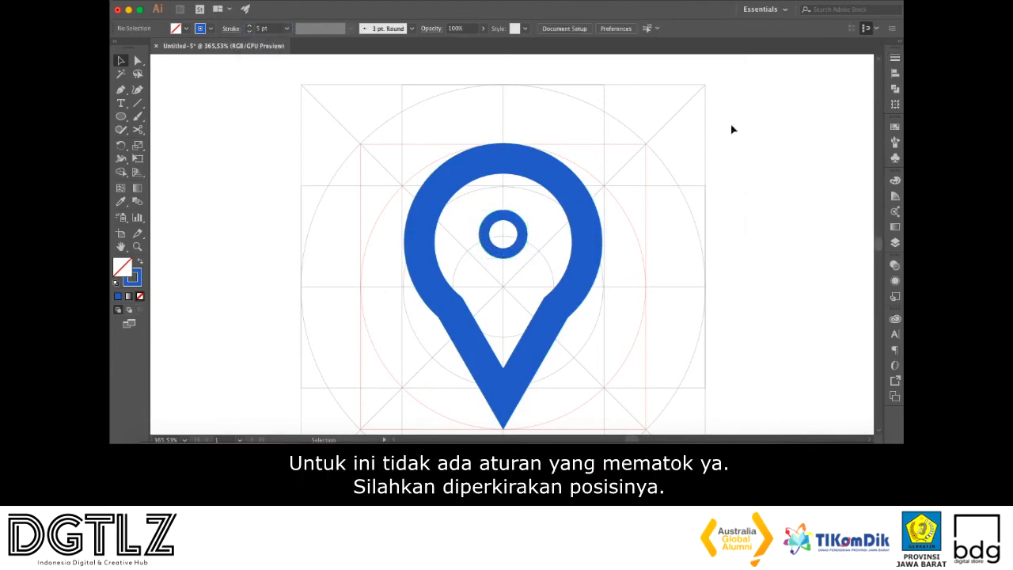
Align the small circle to the horizontal center so it sits in the middle of the pin, and deselect it
click(497, 256)
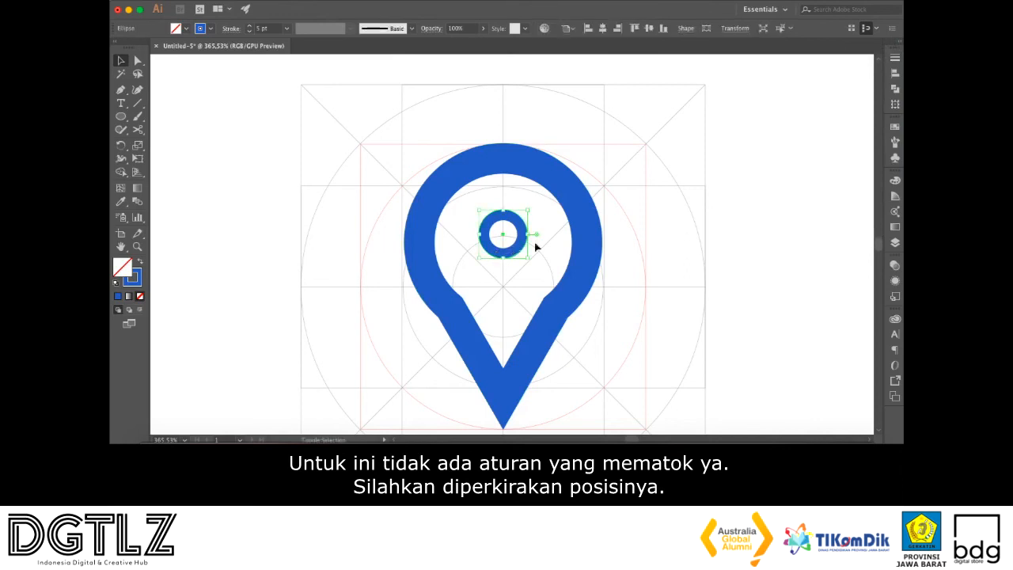
click(796, 273)
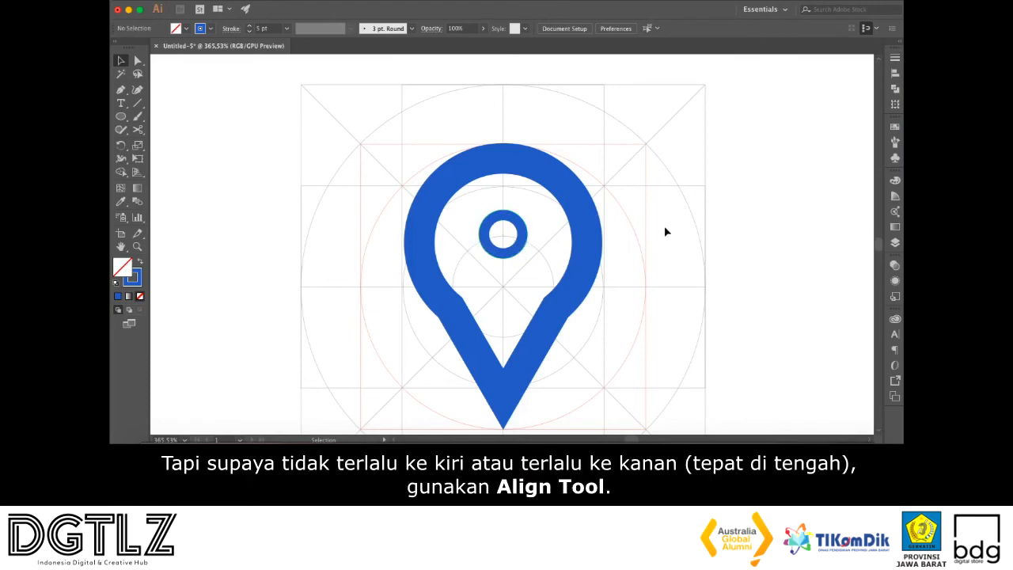
click(521, 246)
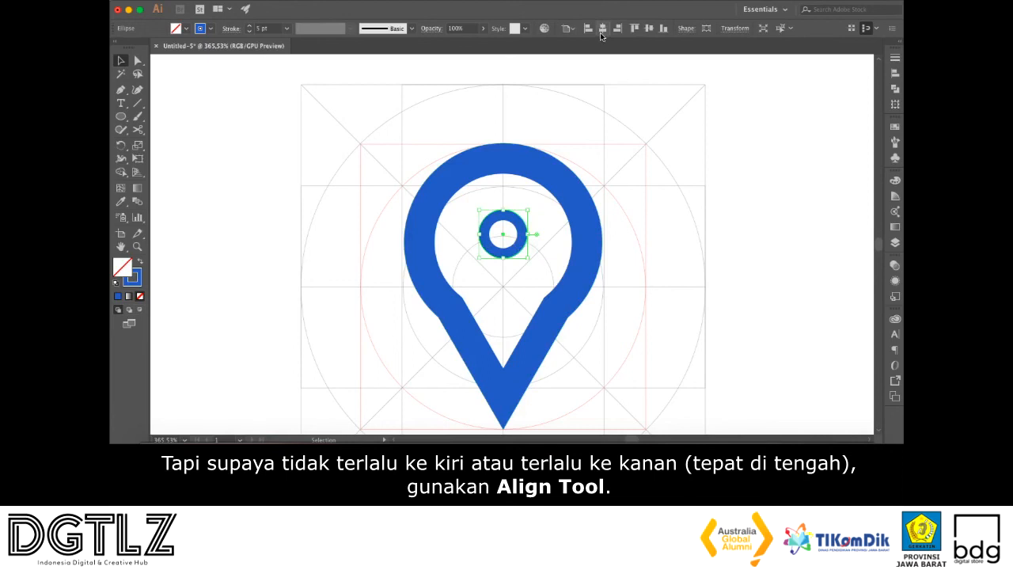
click(601, 29)
click(740, 241)
scroll(736, 245, down, 1)
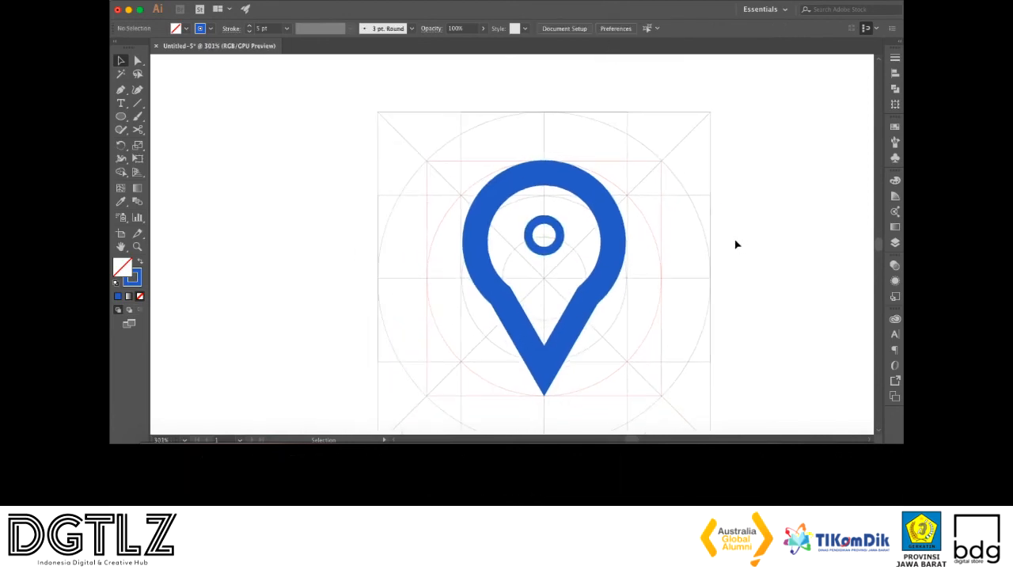
Group the pin outline and the small inner circle into one icon, and deselect it
scroll(719, 255, down, 1)
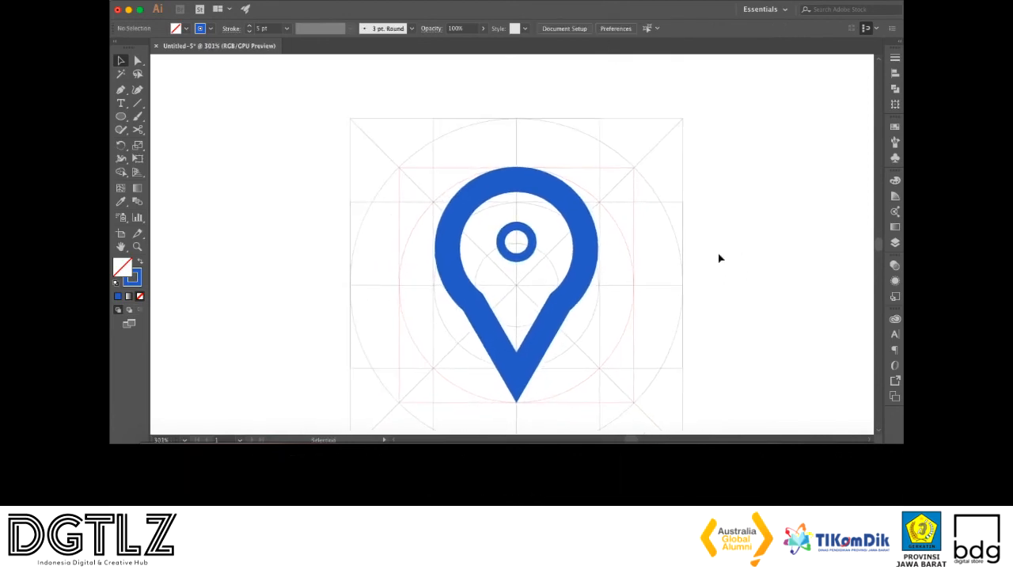
click(565, 254)
shift+click(589, 297)
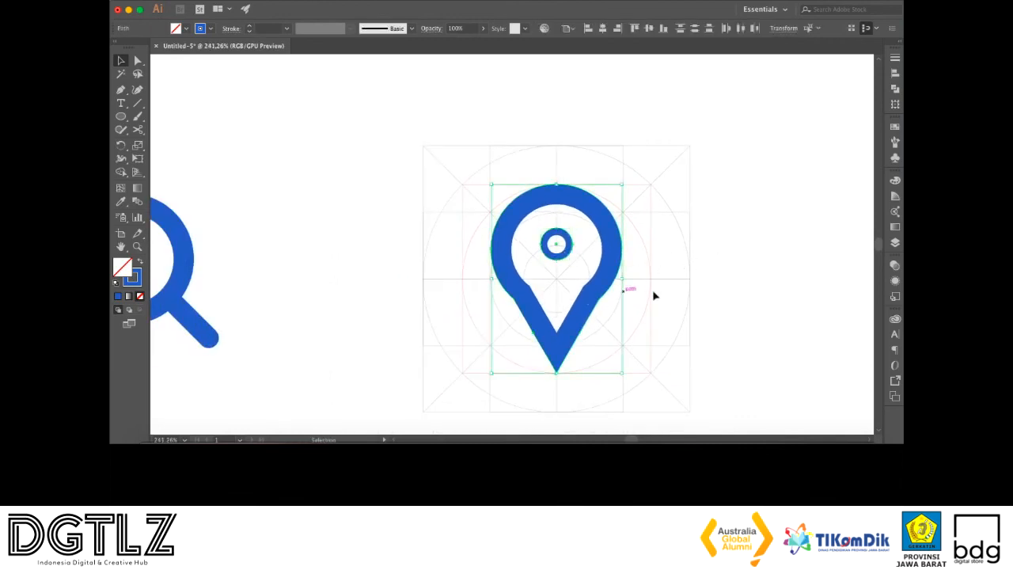
click(700, 273)
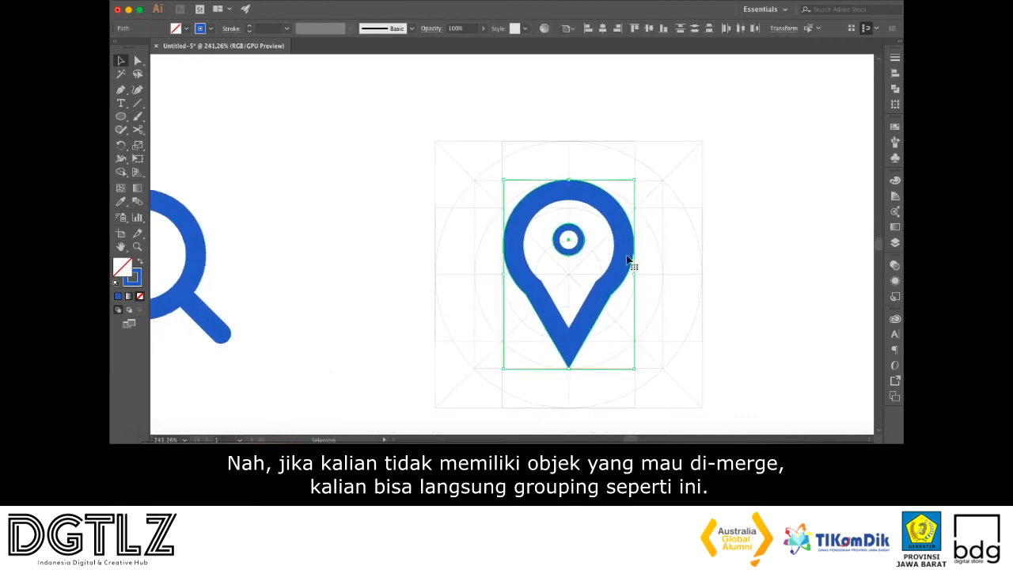
right_click(603, 289)
click(701, 297)
click(510, 293)
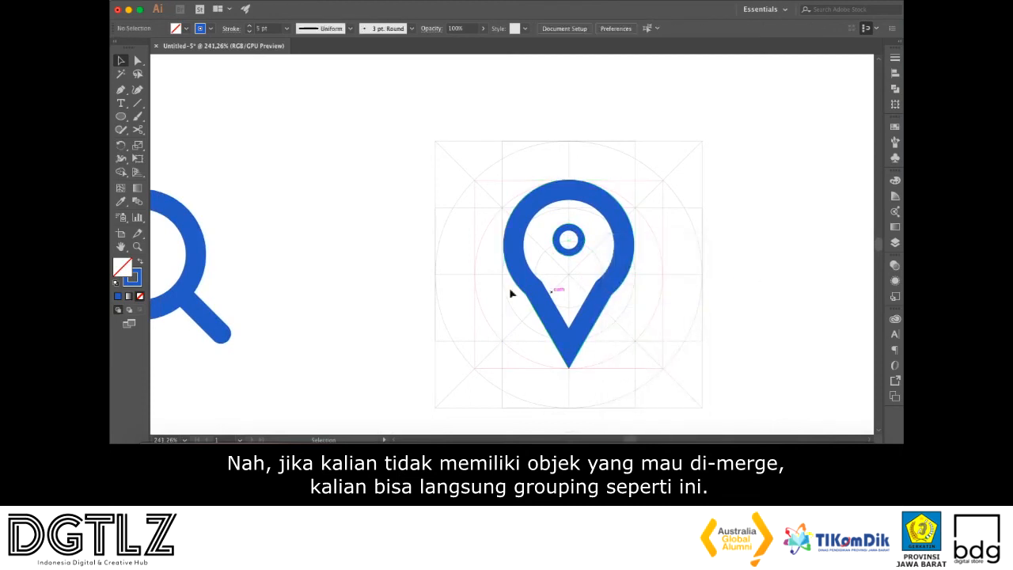
Move the grouped pin icon off the grid into the empty space beside the search icon
drag(508, 292, 593, 284)
drag(688, 296, 452, 298)
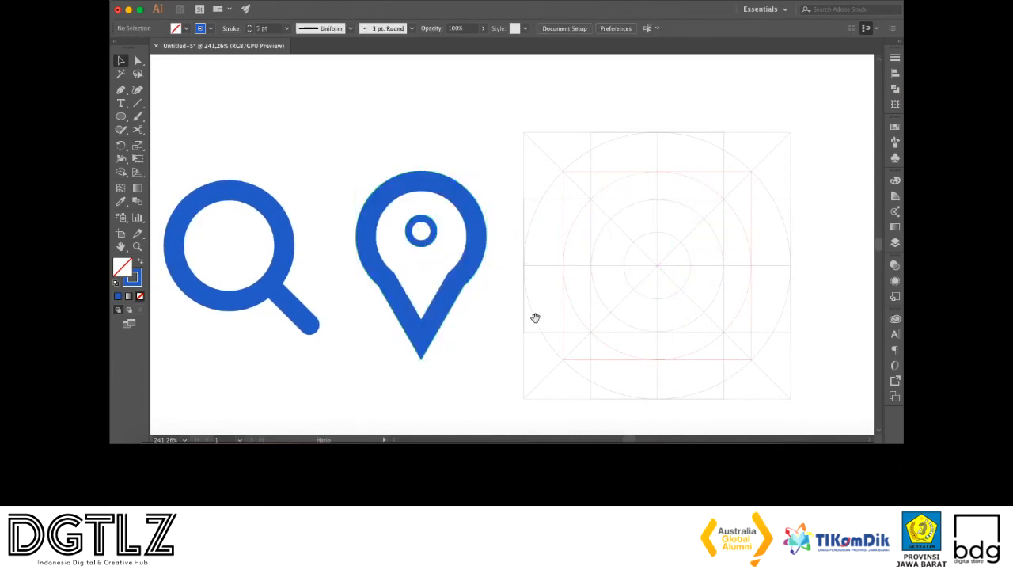
scroll(537, 317, down, 2)
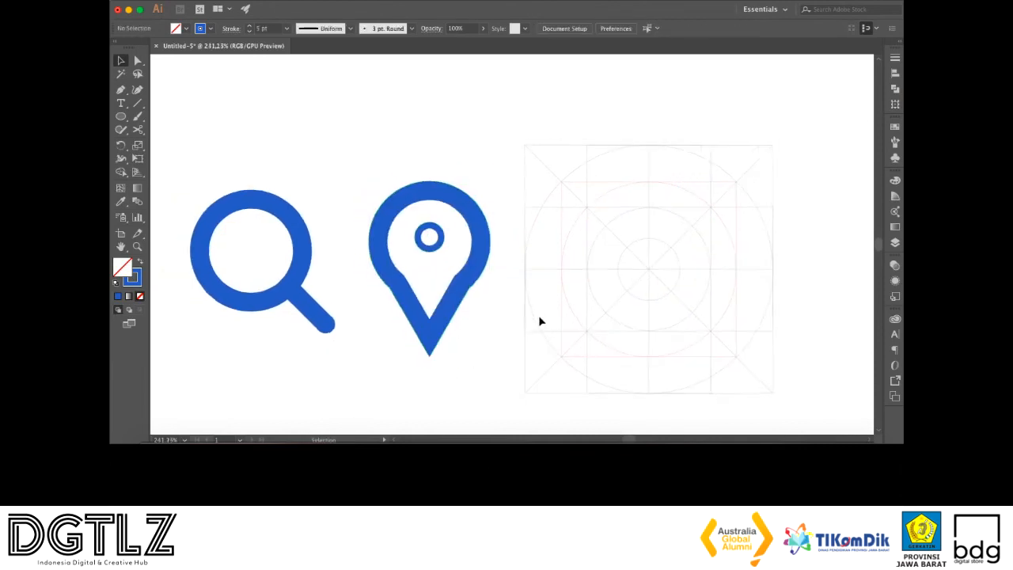
click(478, 292)
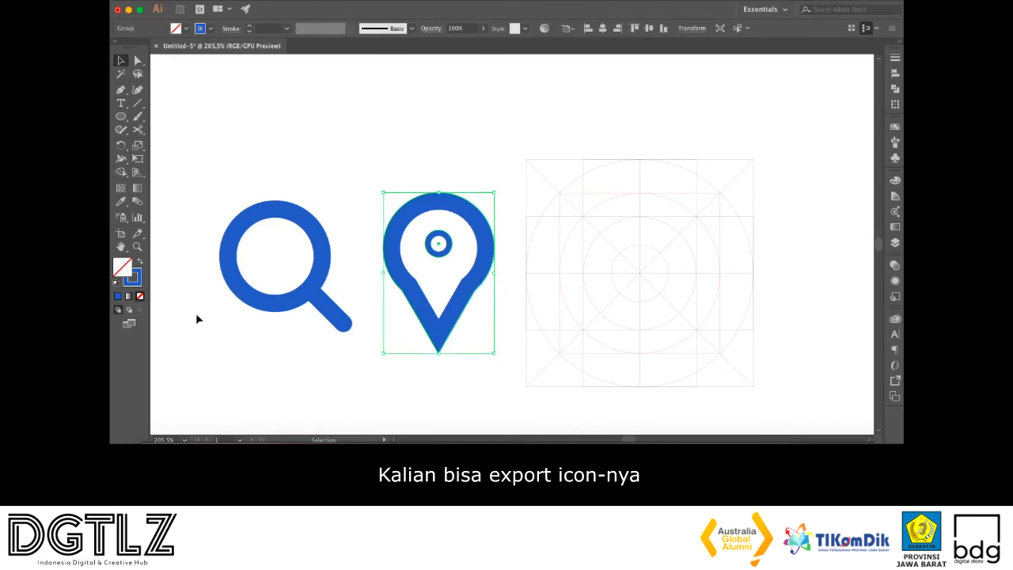
click(637, 299)
drag(638, 299, 590, 296)
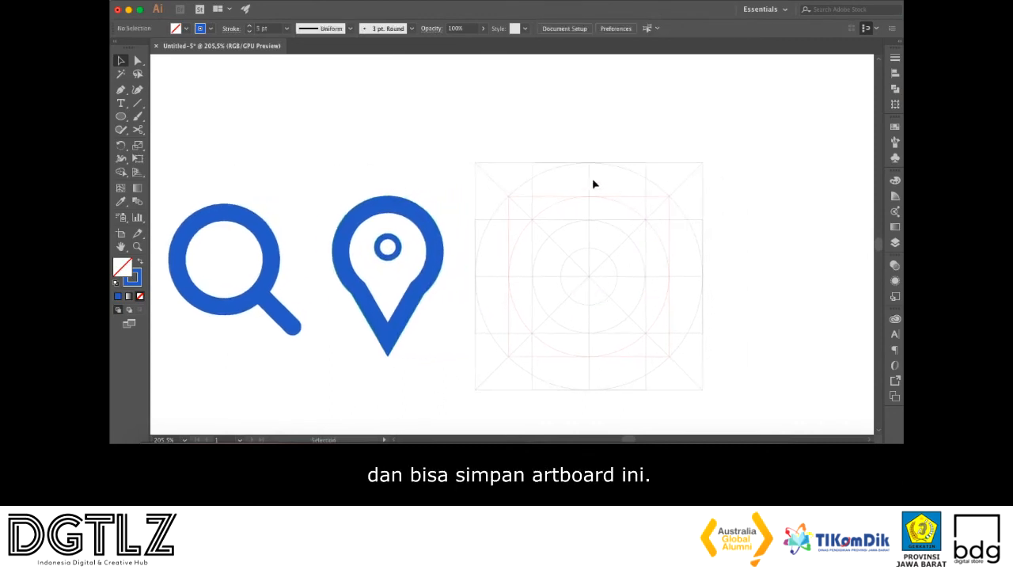